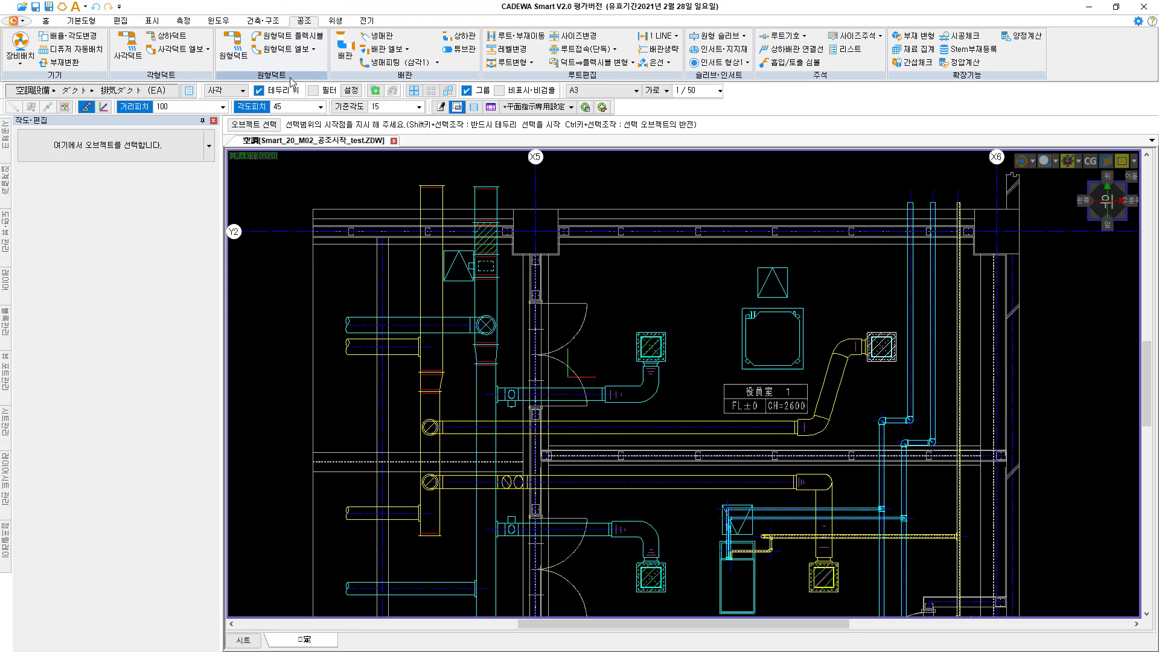
Start the rectangular duct damper command and choose the fire damper 방화 사각댐퍼[FD] from the rectangular duct damper catalog
click(208, 49)
click(208, 49)
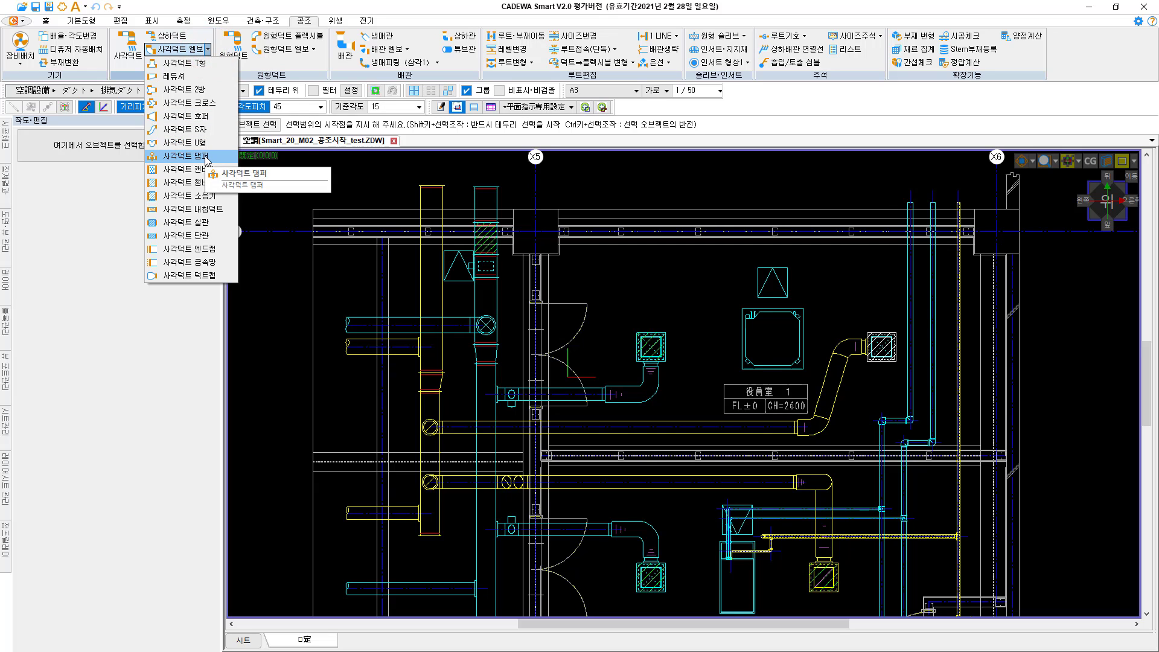
click(181, 157)
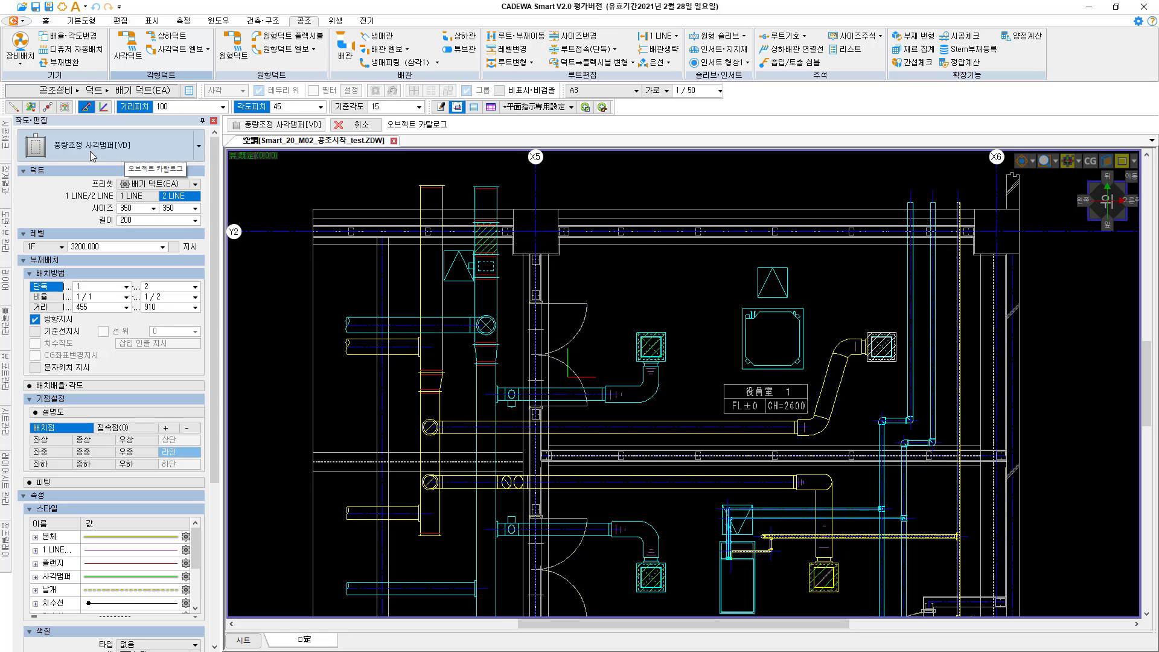
click(109, 148)
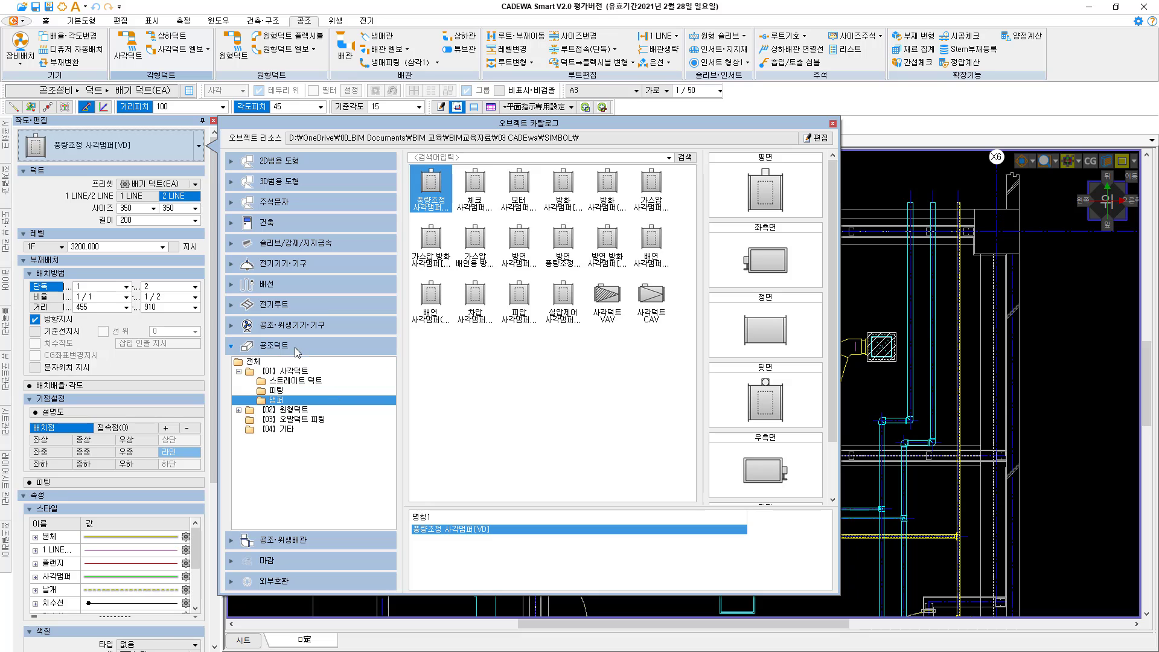
click(288, 400)
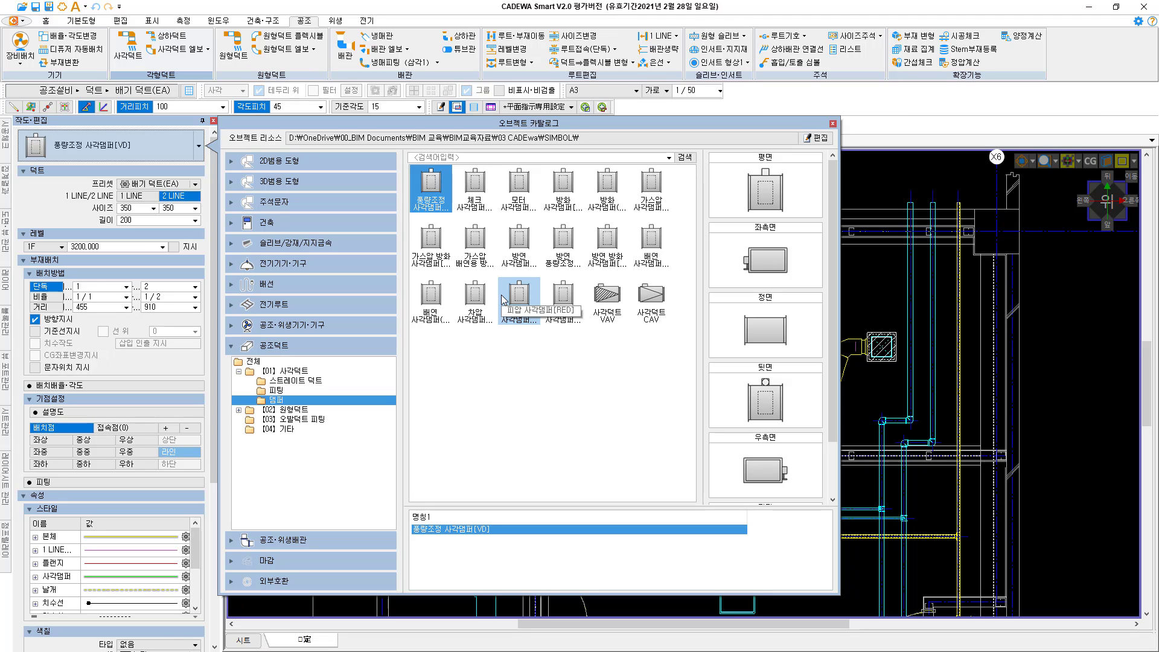
click(562, 192)
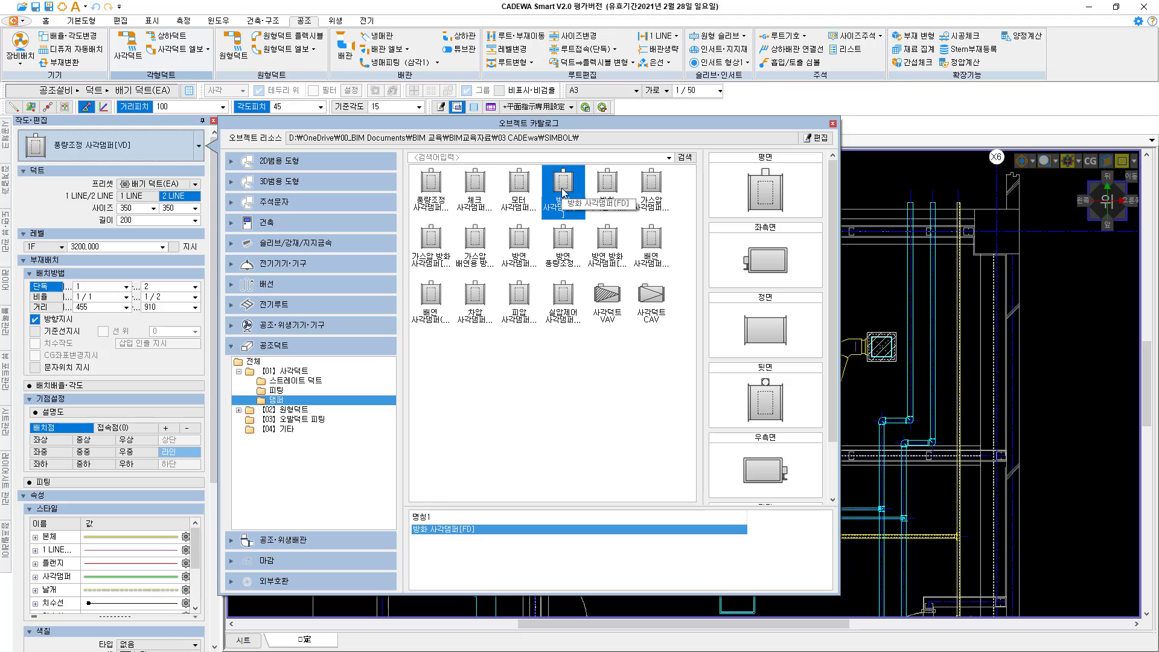
double_click(563, 187)
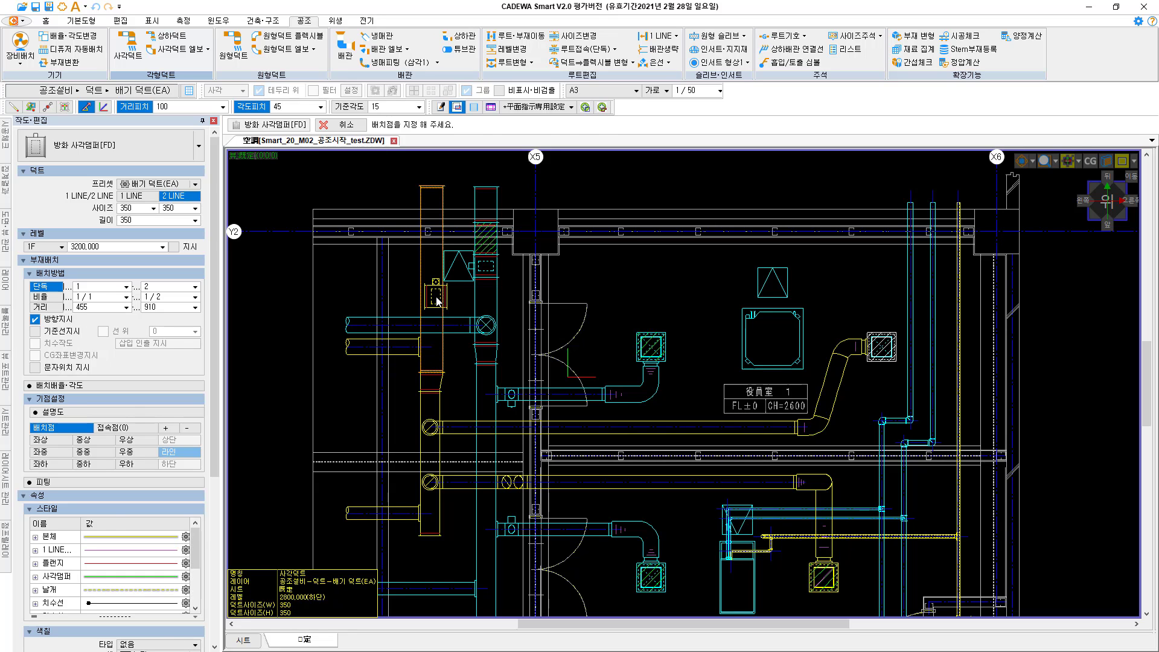
Place the fire damper on the yellow exhaust duct, aligned with the neighbouring duct's damper and with its handle facing the access hatch
click(437, 300)
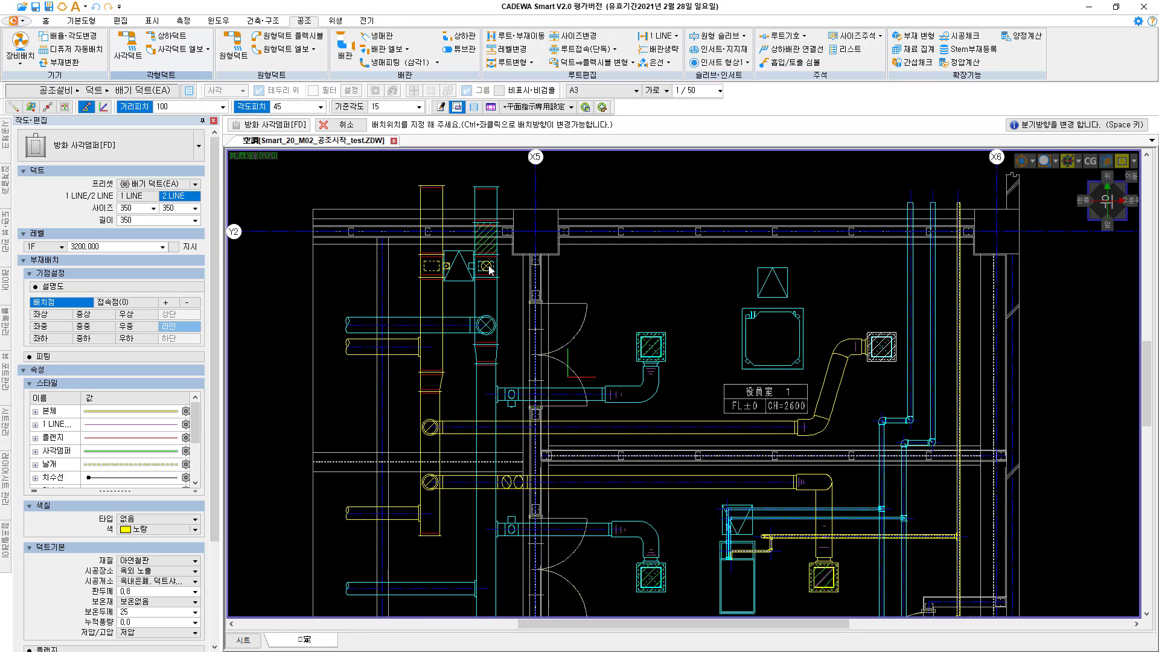
click(490, 270)
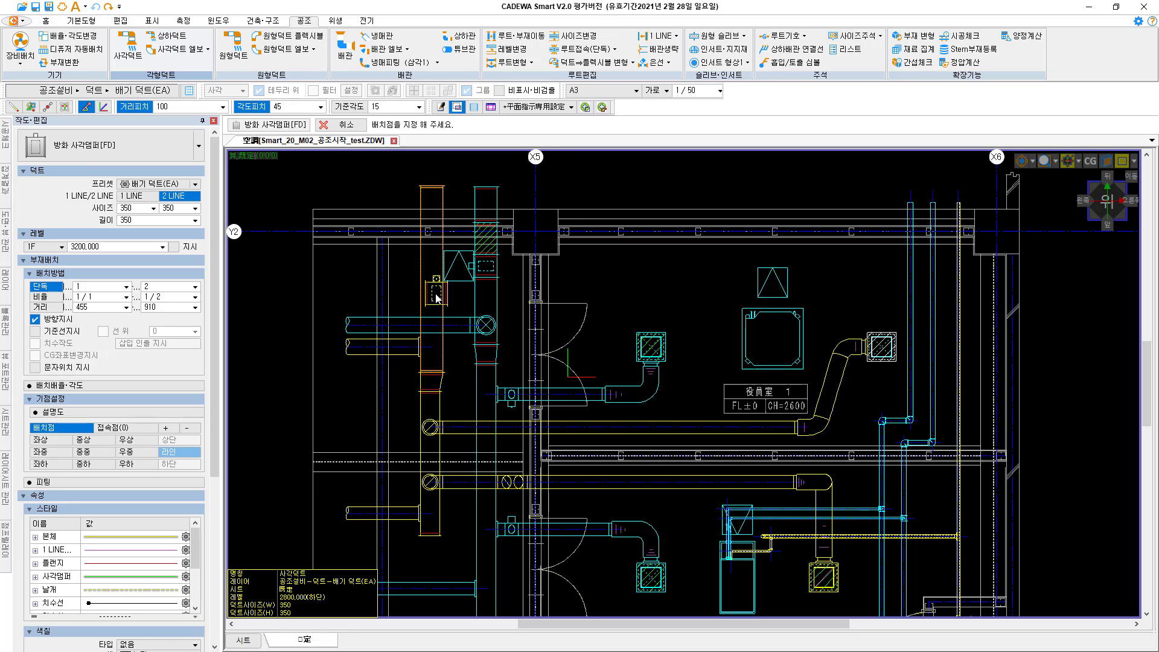
click(434, 295)
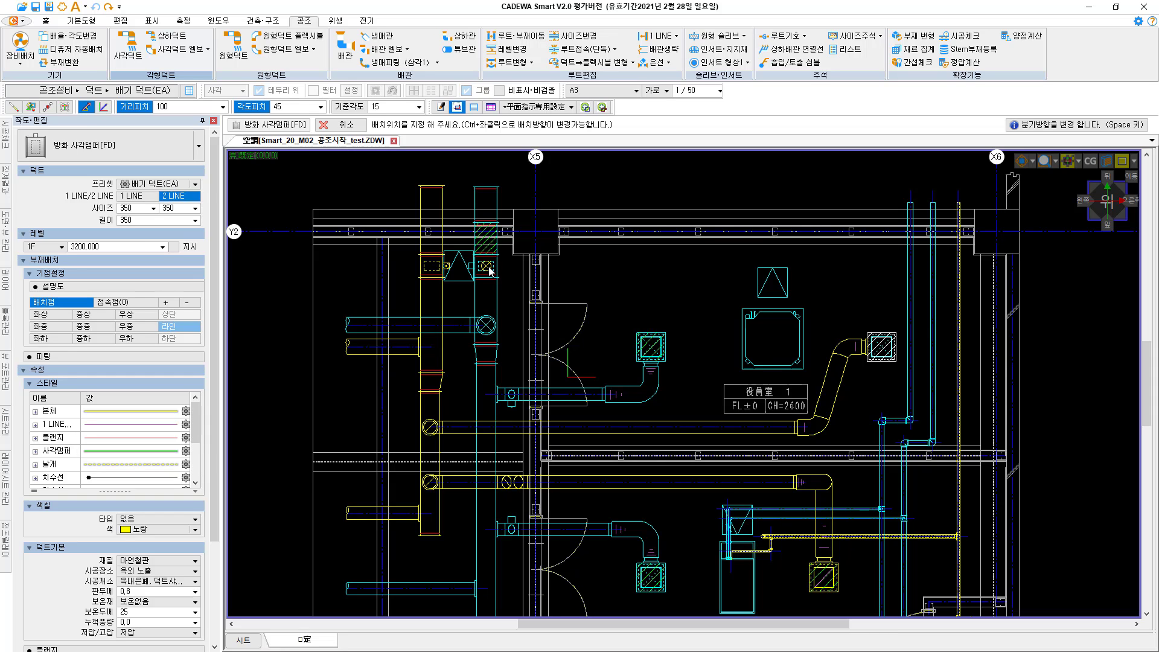
key(space)
key(space)
key(space)
key(space)
click(433, 267)
click(491, 271)
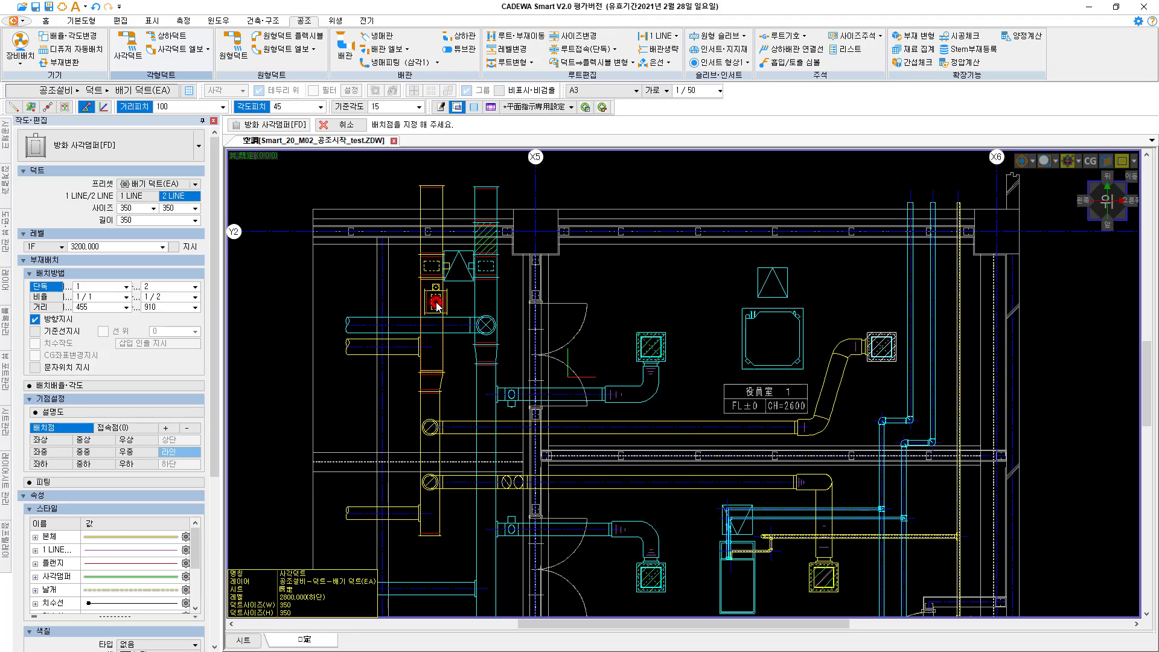
Try out the Up and Dn placement directions for another fire damper on the exhaust duct below the placed one
click(433, 300)
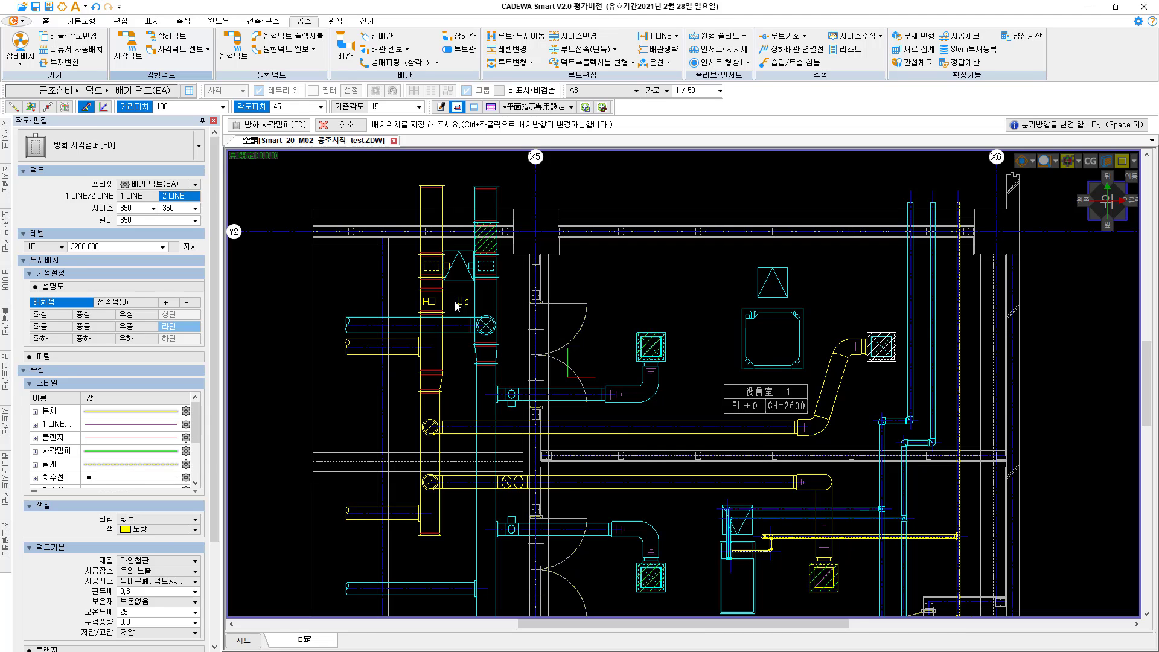
key(ctrl)
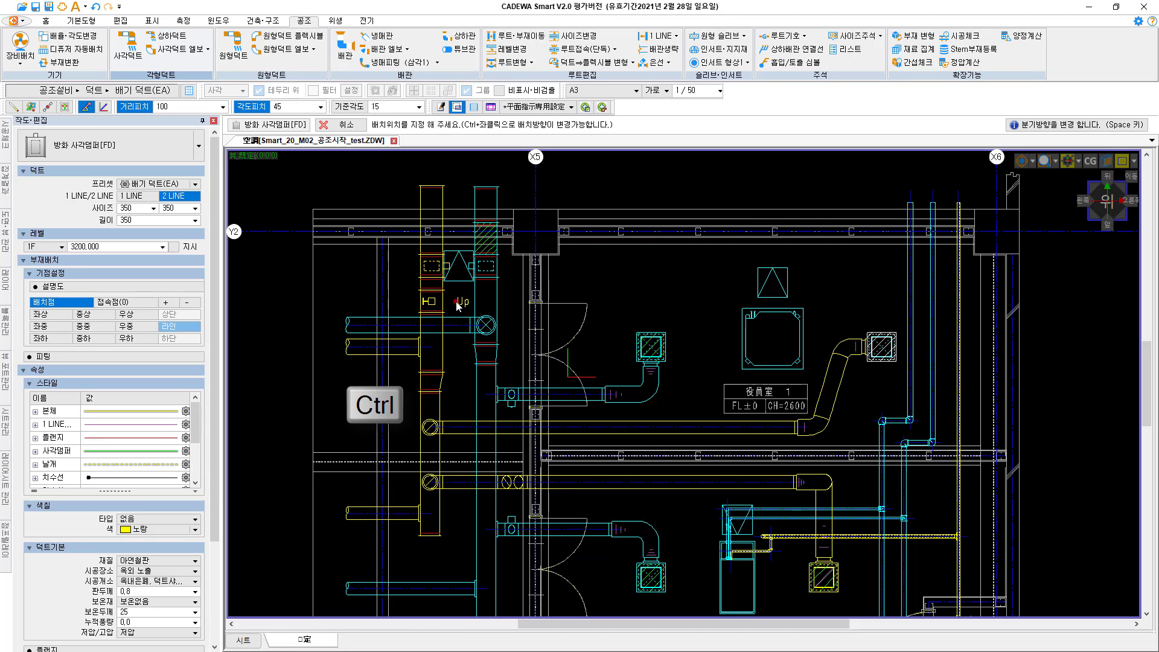
ctrl+click(456, 305)
ctrl+click(457, 304)
ctrl+click(457, 305)
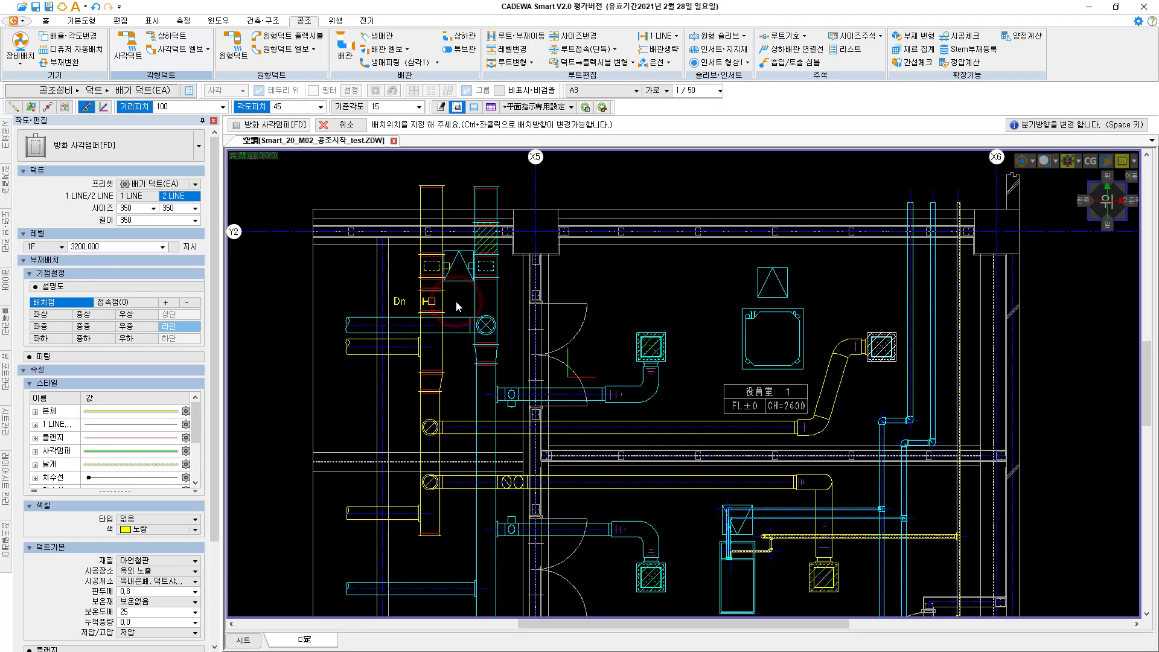
ctrl+click(457, 305)
ctrl+click(457, 306)
click(456, 303)
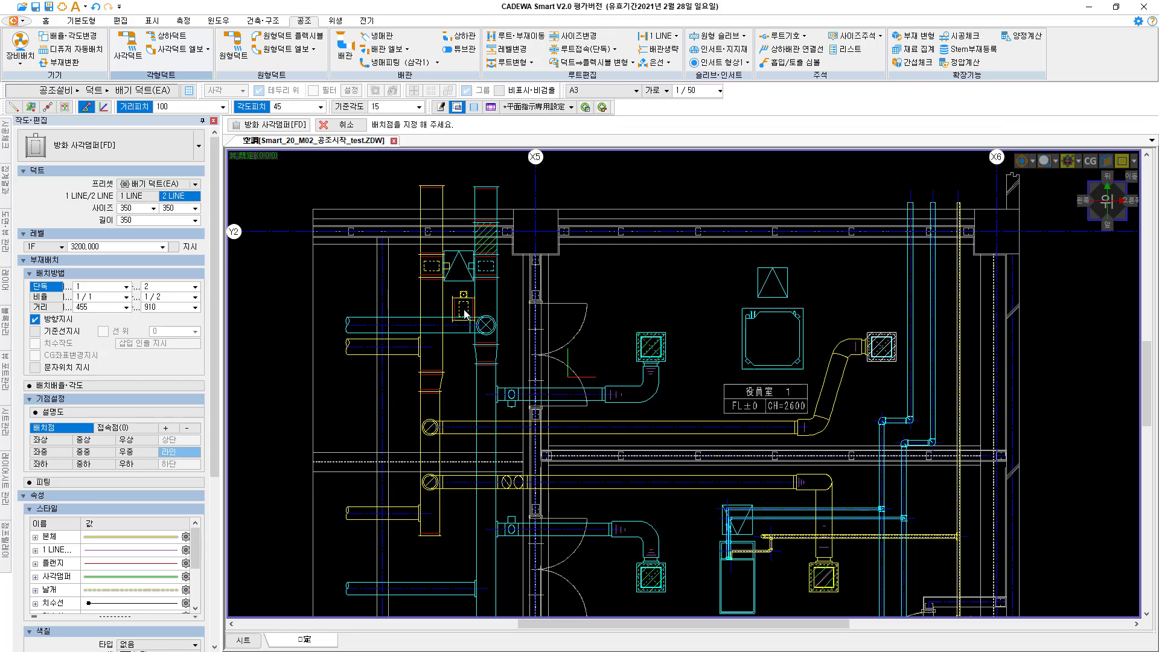
key(Escape)
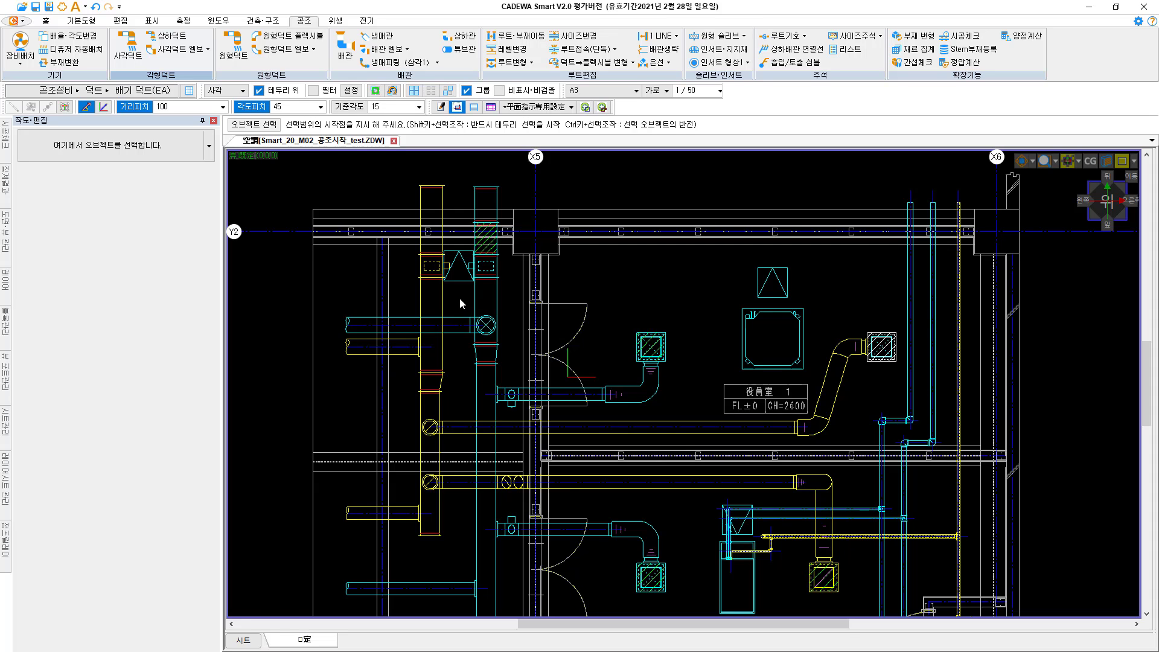
Insert a short rectangular duct (사각덕트 단관) of length 500 through the Y2 wall, using connection point 0 at the fire damper's upper end
mouse_move(445, 270)
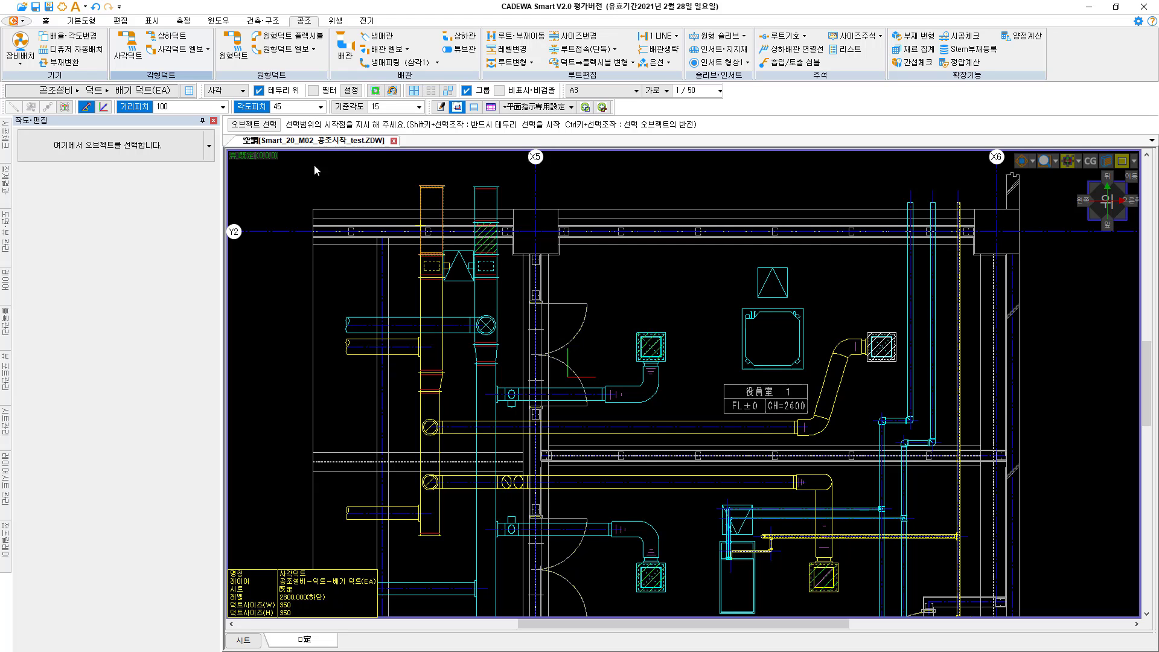
click(207, 49)
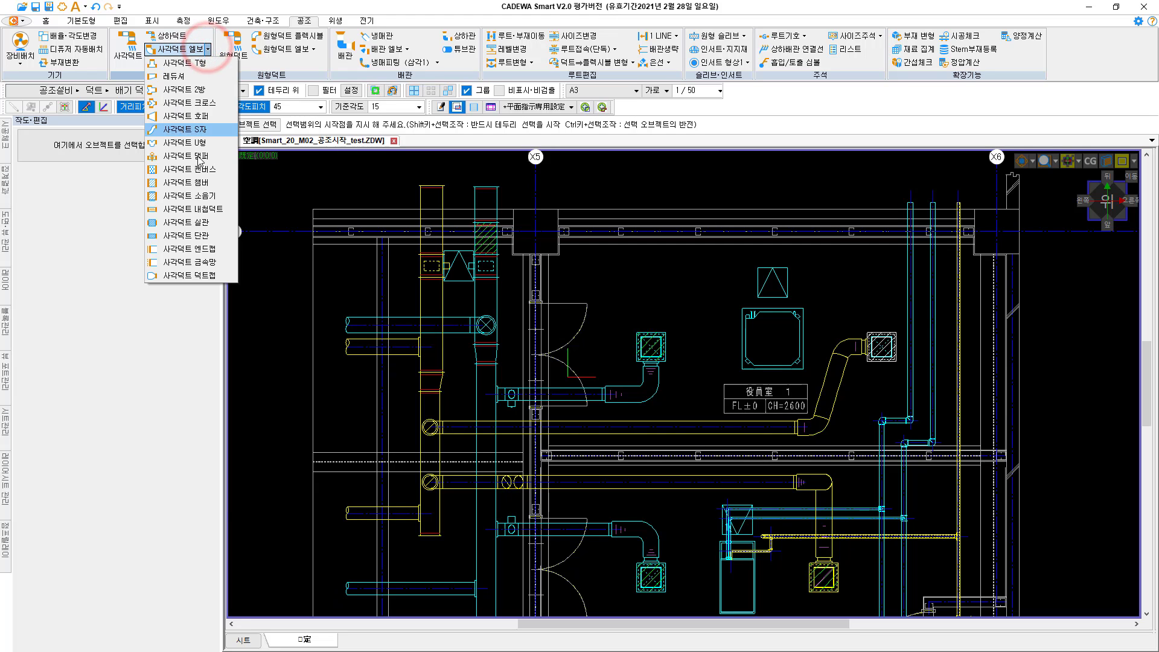
click(202, 237)
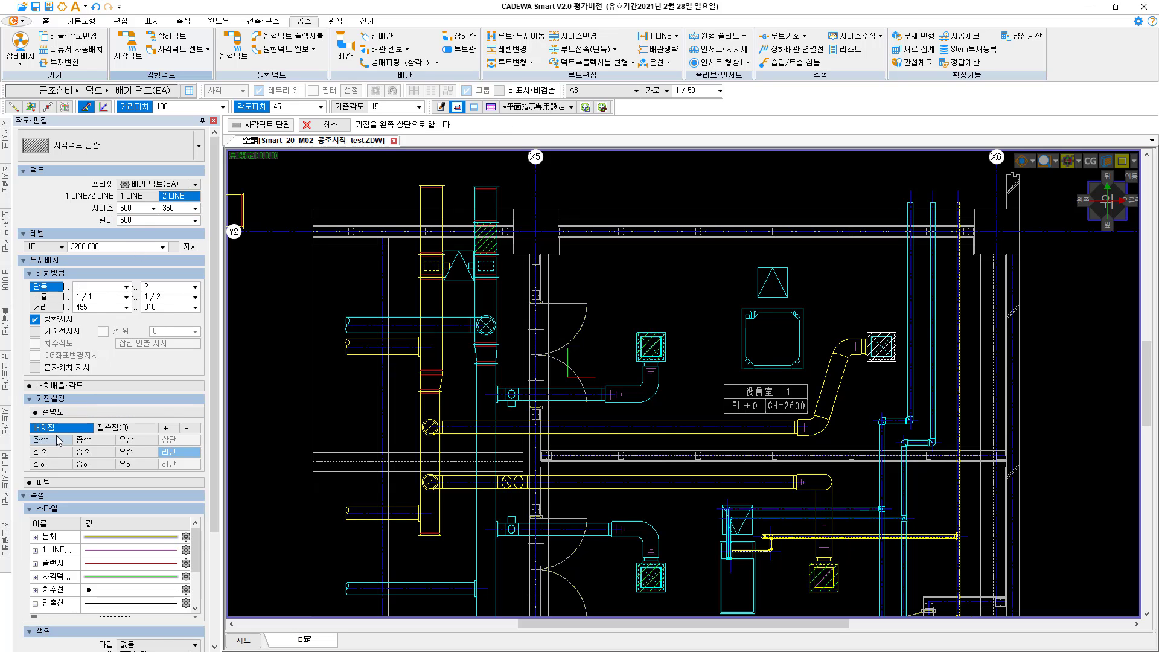
click(432, 200)
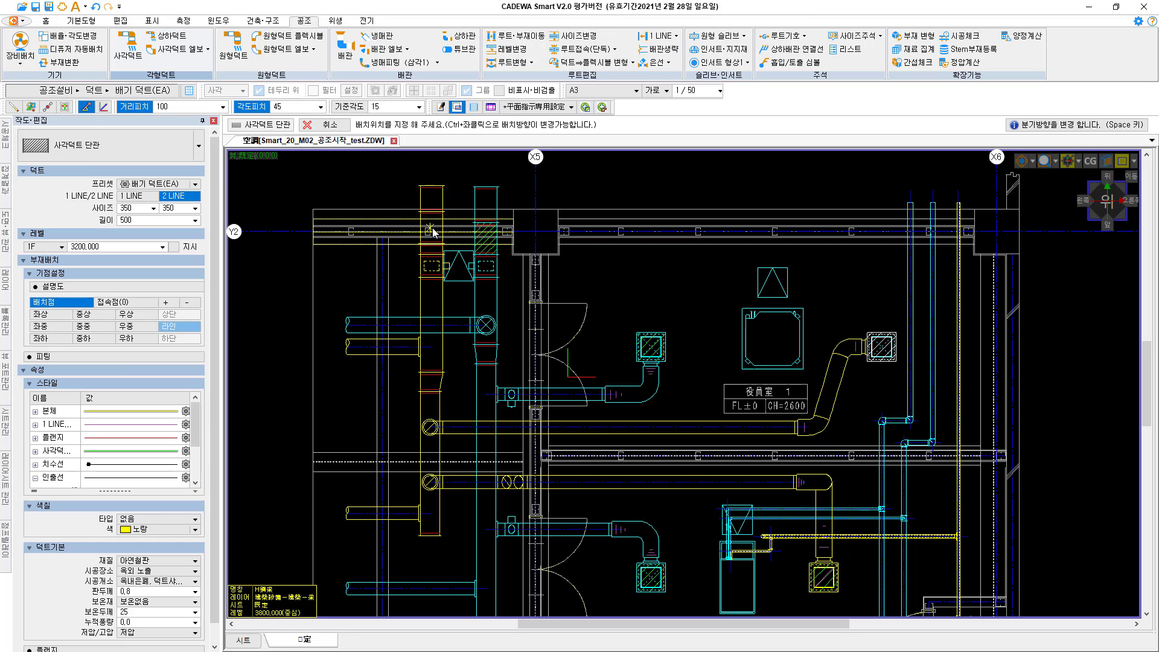
scroll(685, 384, up, 2)
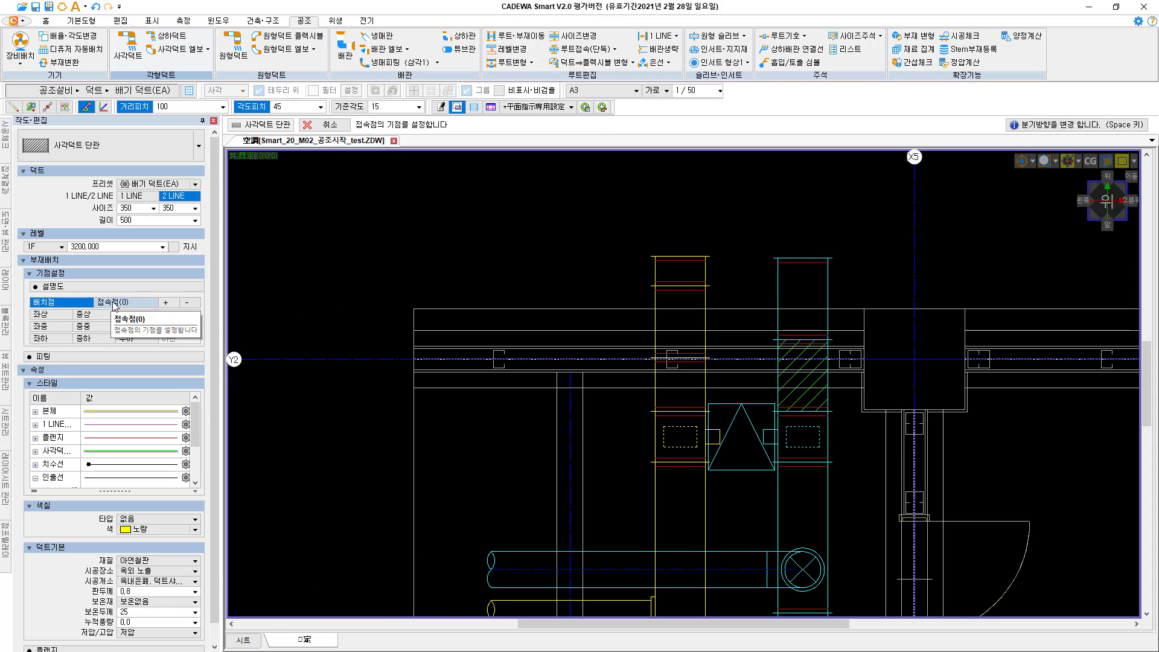
click(115, 304)
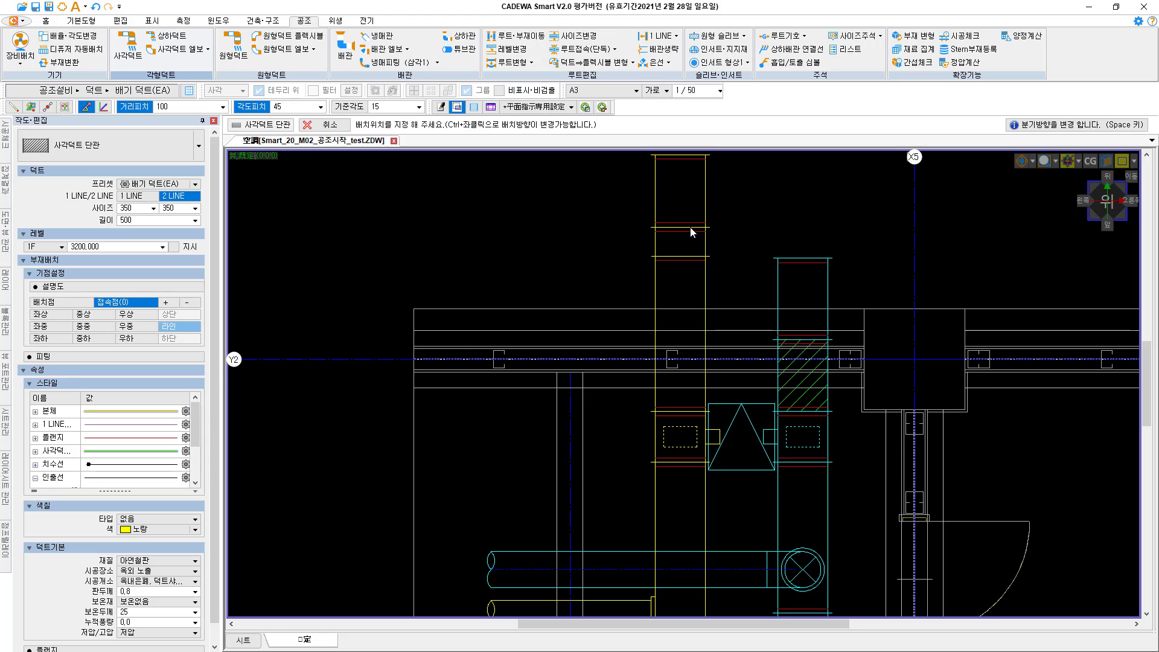
click(657, 414)
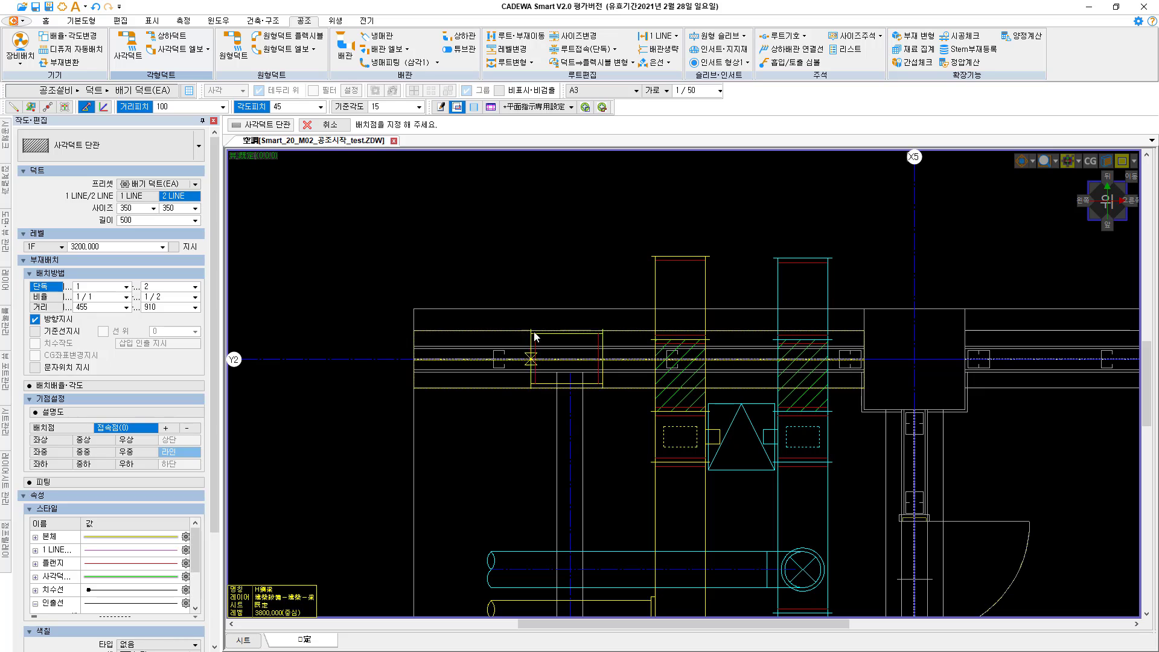
key(Escape)
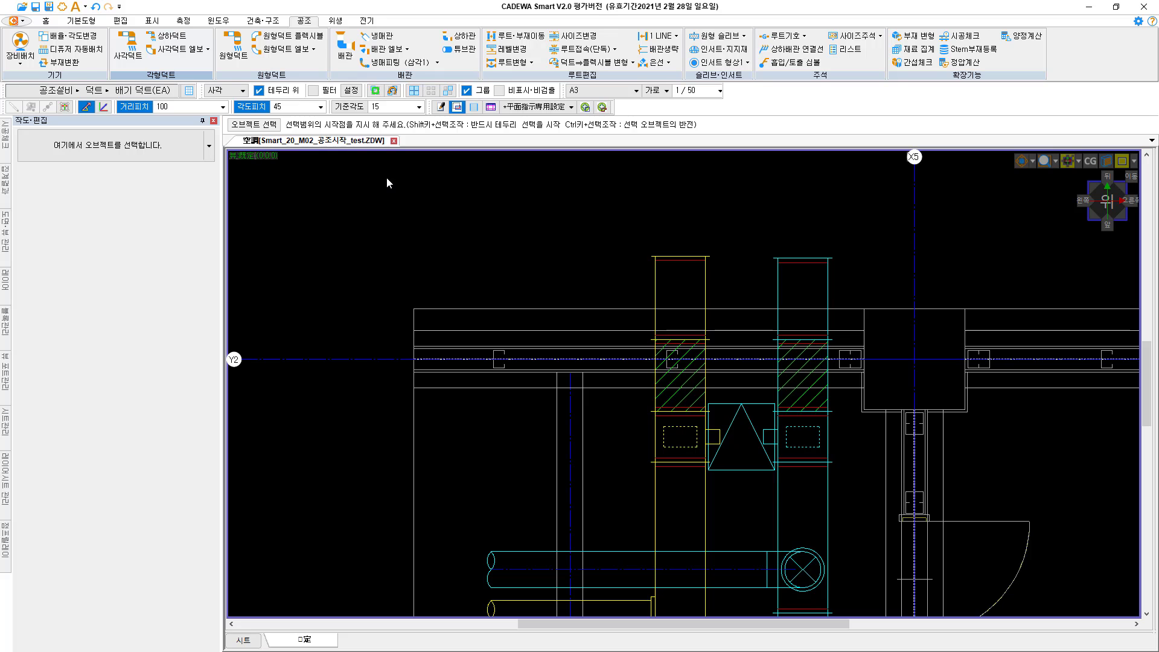
Try placing a short rectangular duct of length 500 against the fire damper's lower end, reversing its placement direction
click(208, 49)
click(192, 236)
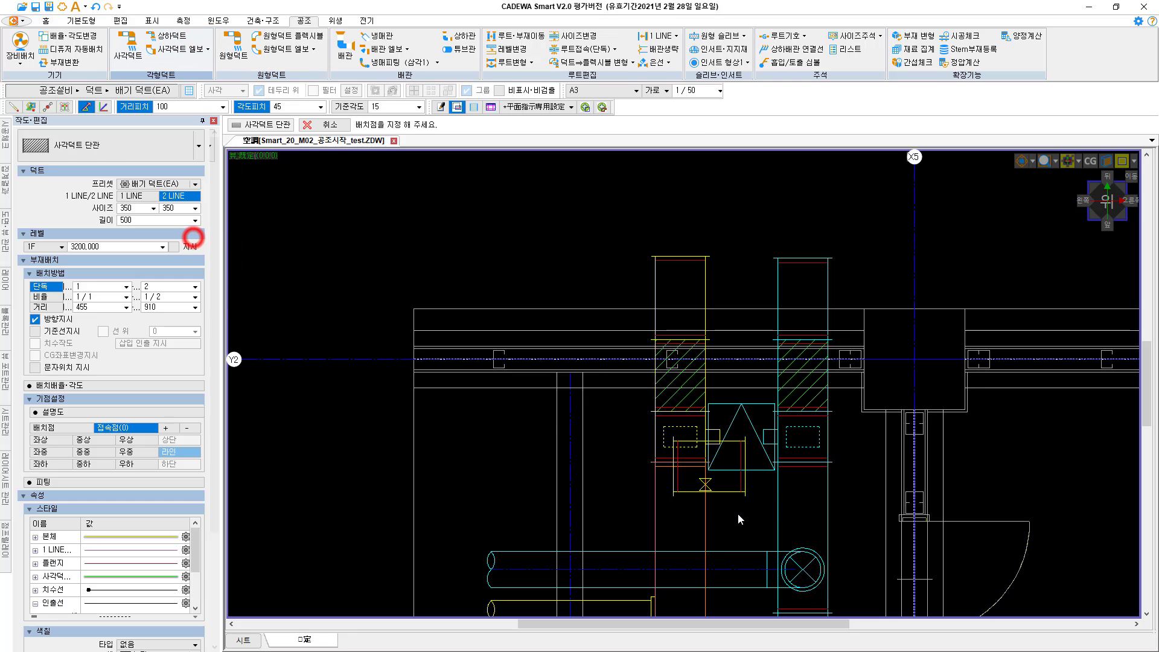
click(677, 510)
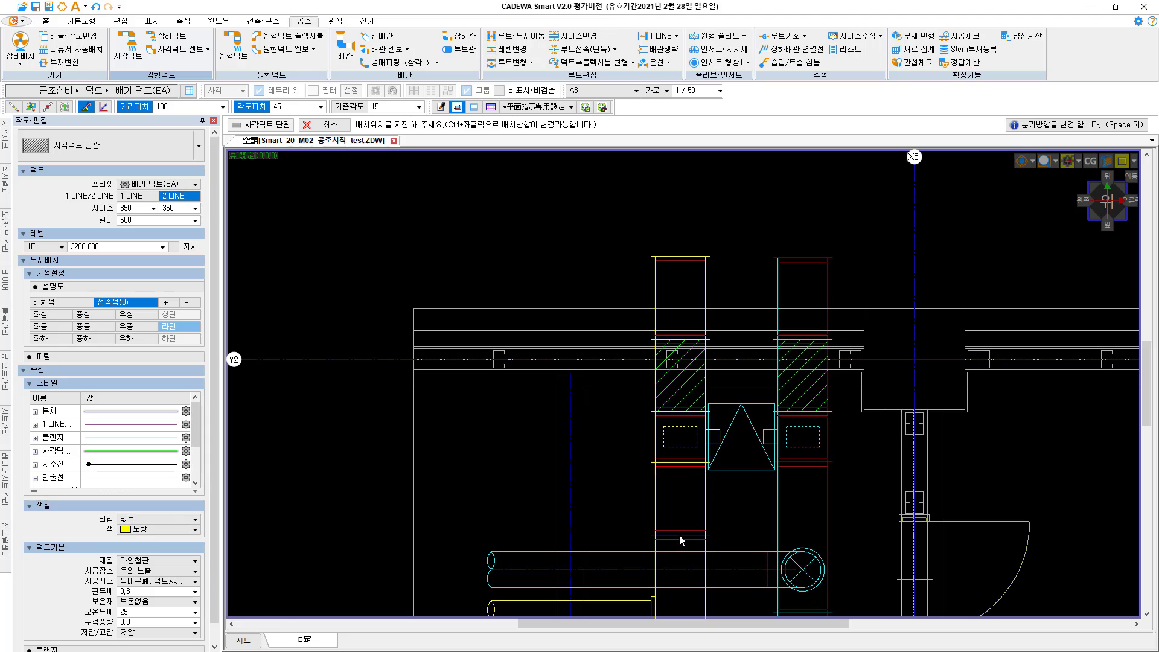
ctrl+click(679, 536)
click(680, 465)
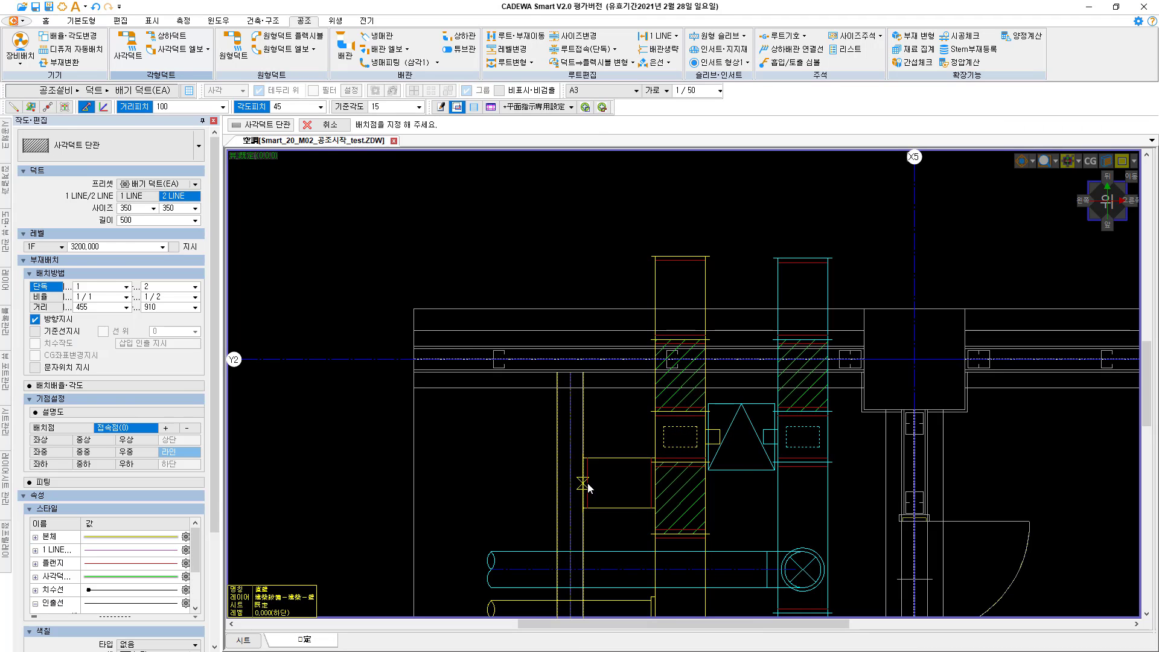
key(Escape)
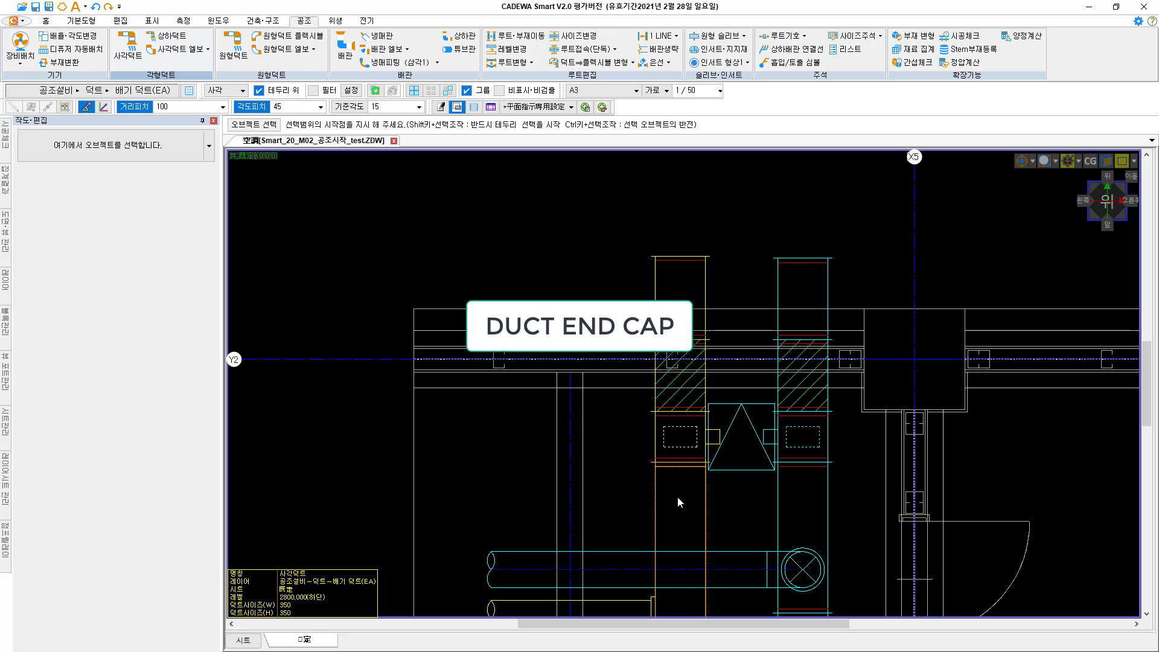
Add rectangular end caps (사각 엔드캡) to the yellow duct's lower end and to the cyan duct just below its lowest branch
scroll(671, 492, down, 4)
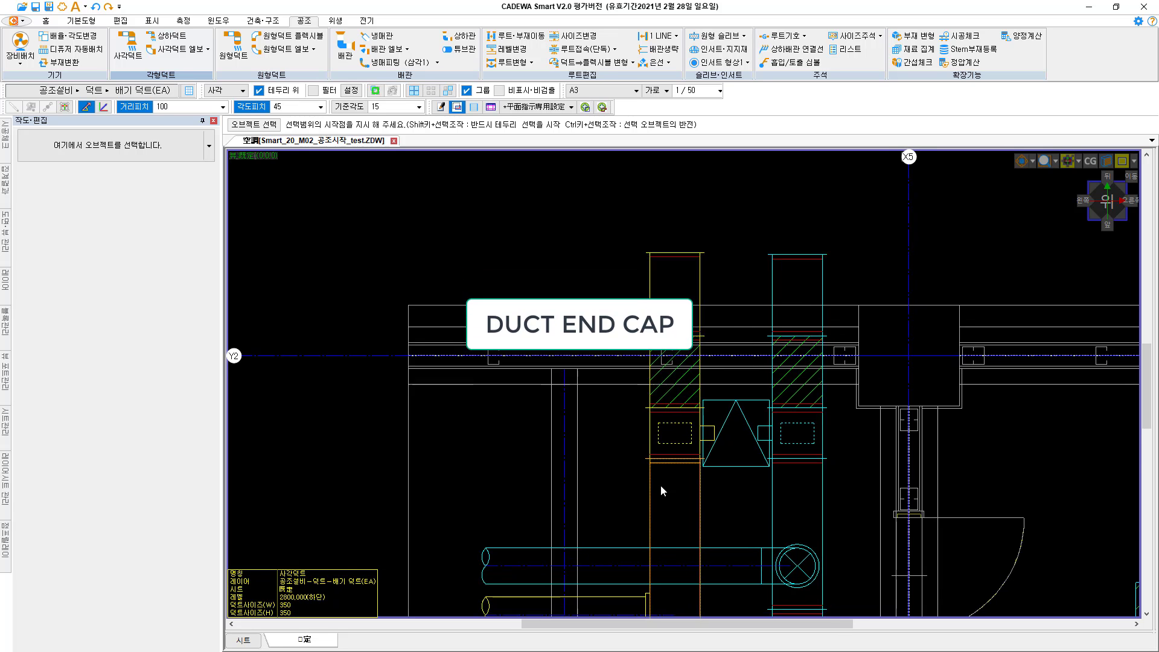
mouse_move(740, 604)
middle_down()
mouse_move(694, 492)
mouse_move(615, 468)
middle_up()
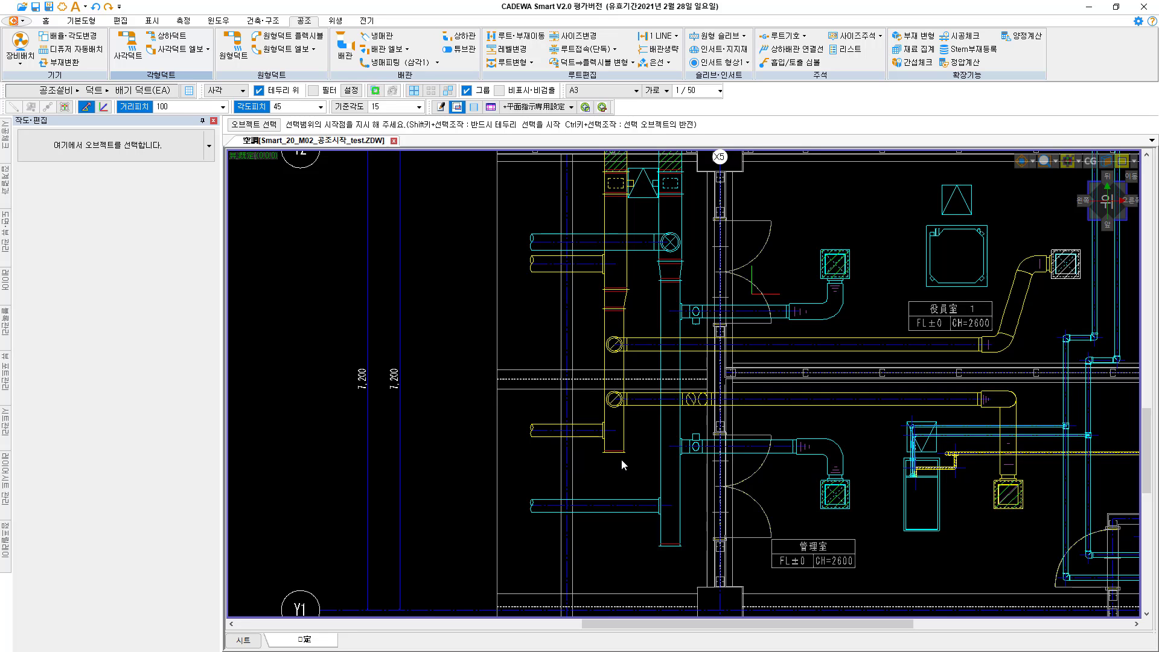
click(207, 49)
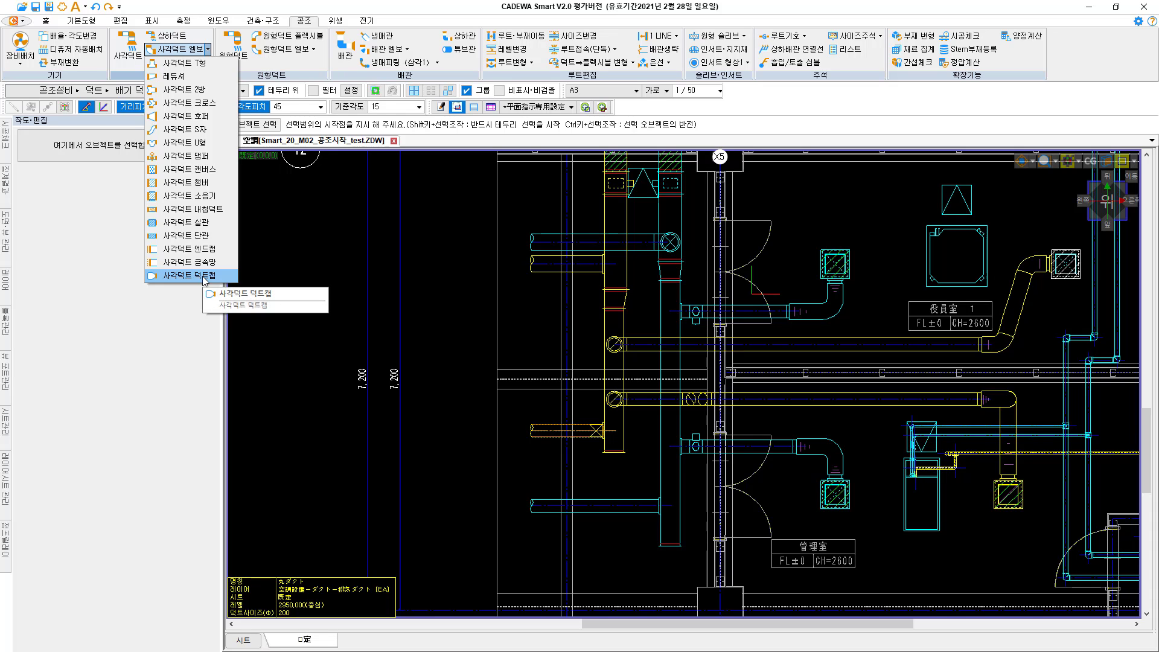
click(185, 249)
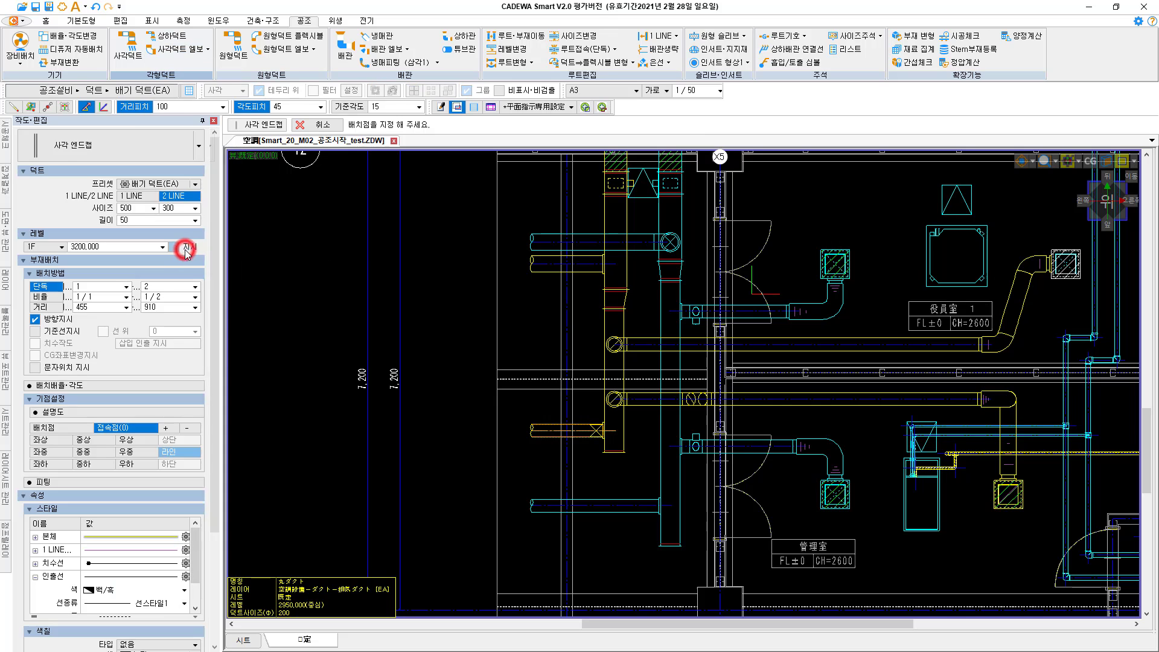
click(614, 452)
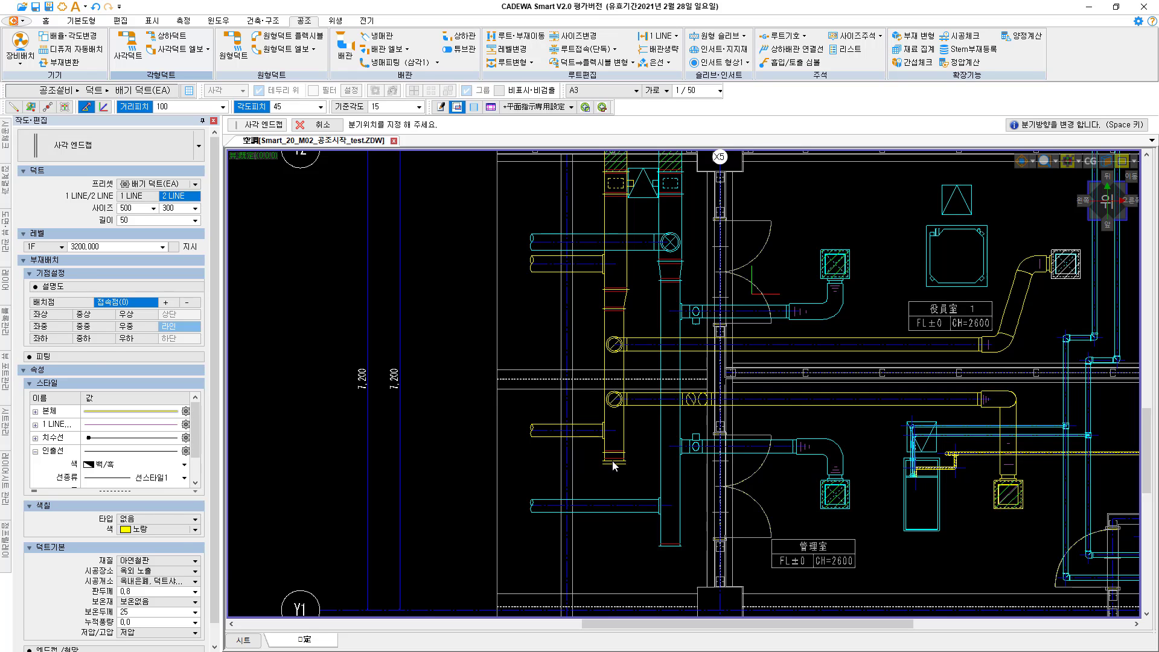
click(614, 463)
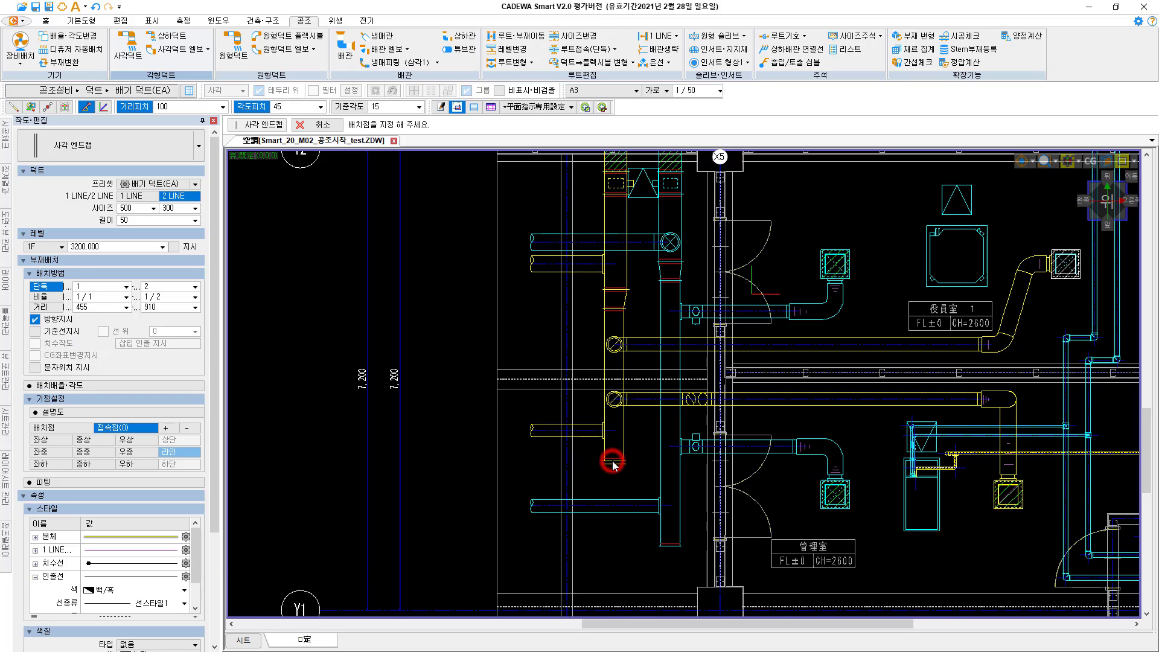
click(669, 530)
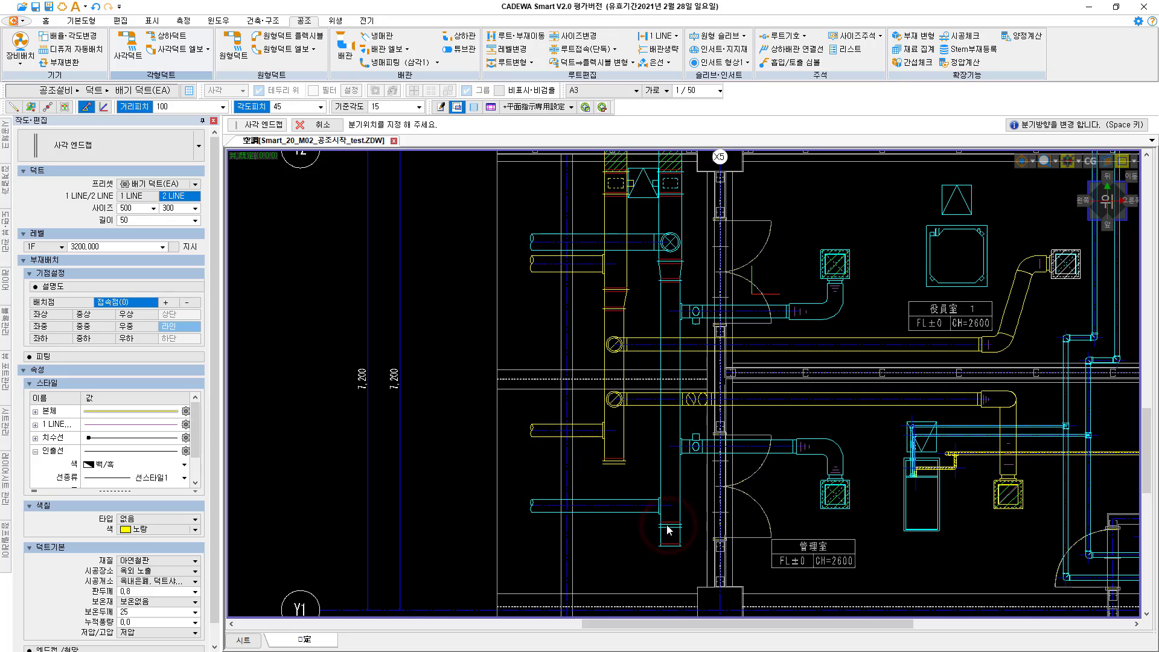
click(668, 529)
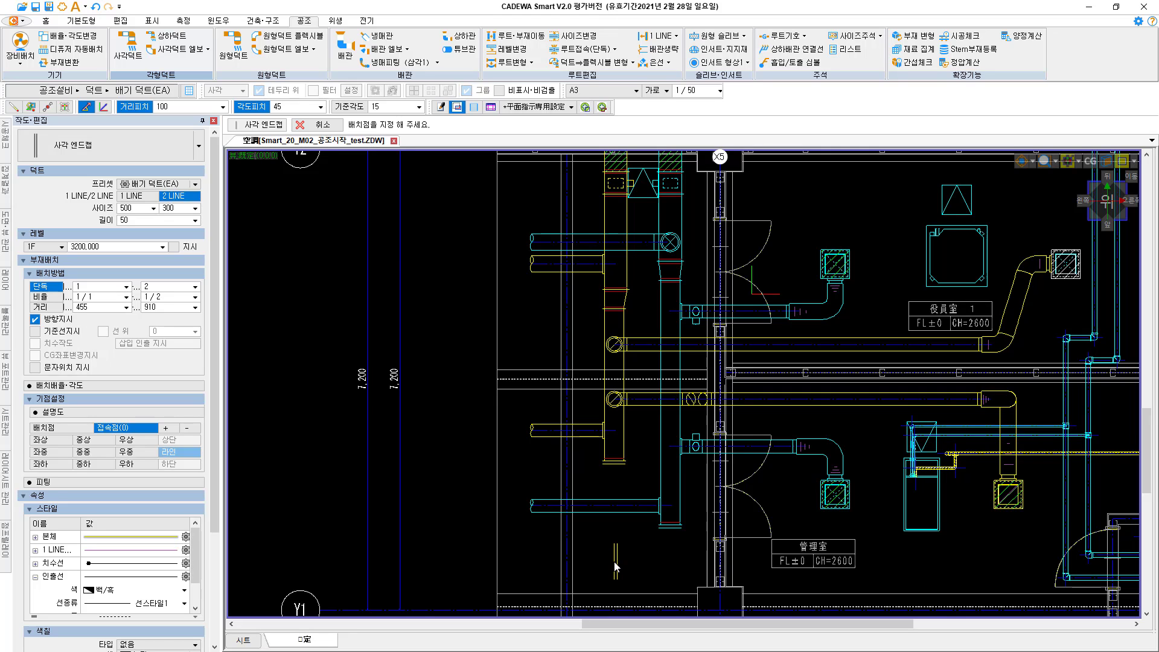
Delete the end cap from the lower end of the cyan supply duct
middle_drag(616, 566, 551, 546)
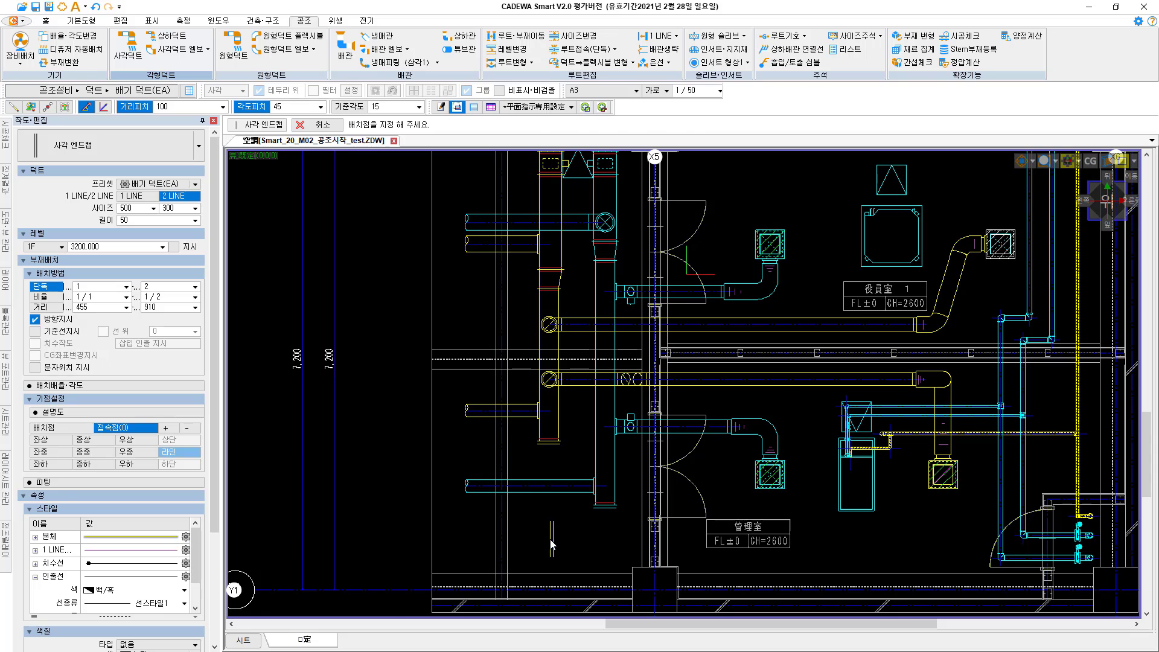
key(Escape)
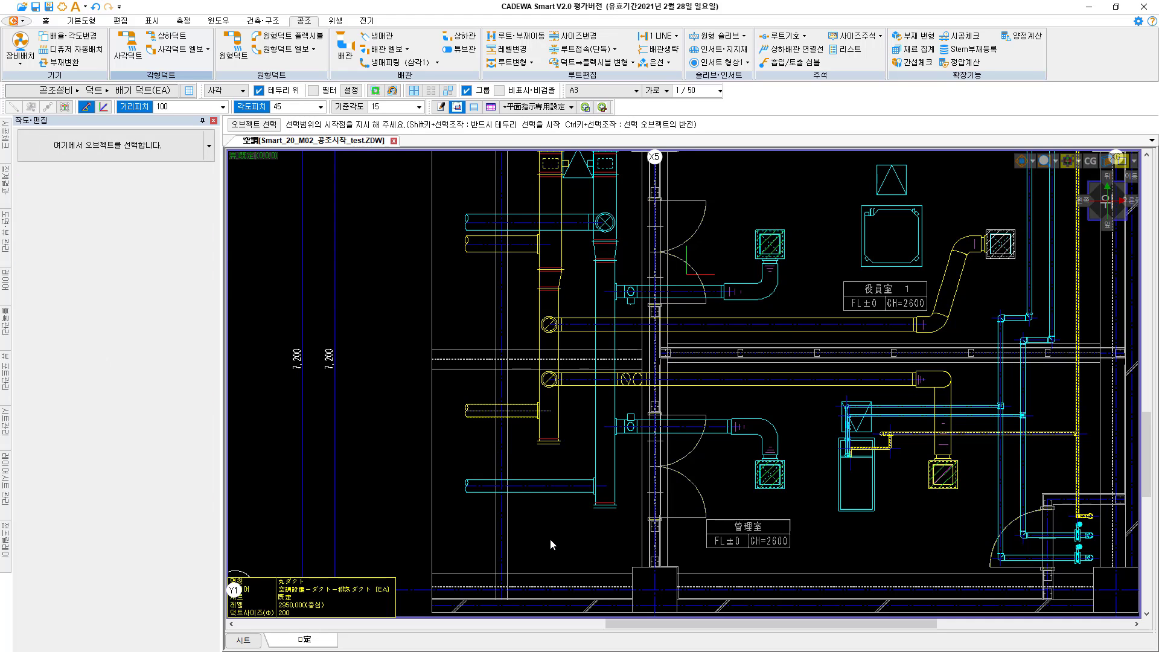
click(605, 507)
key(Escape)
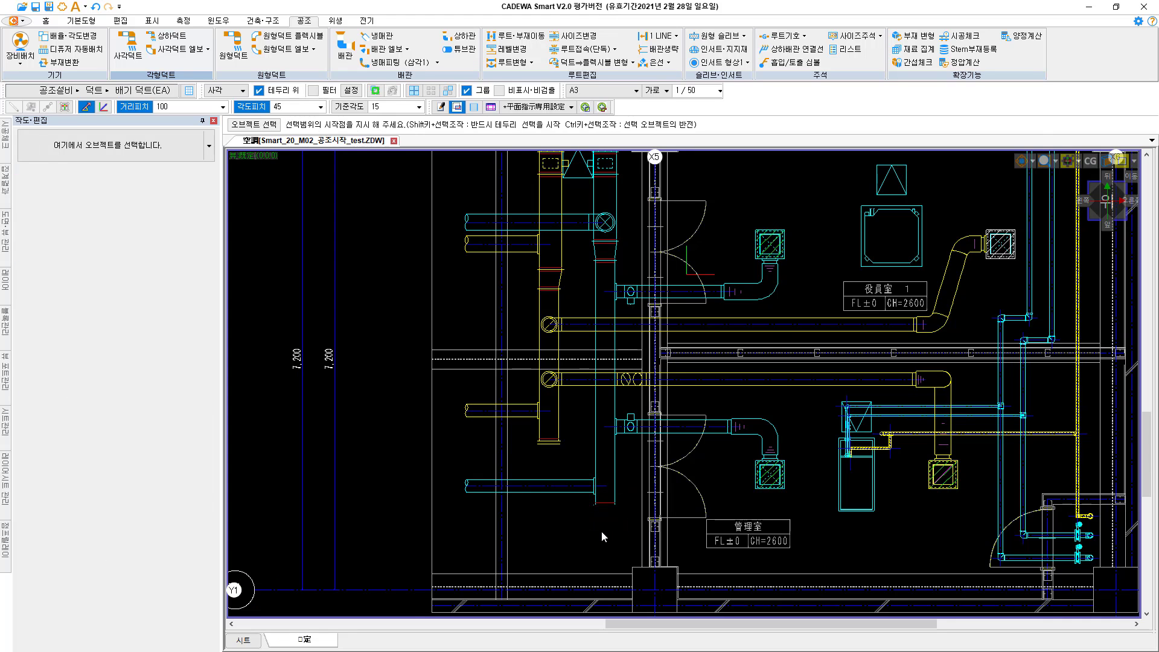
Place a rectangular duct cap (사각덕트 덕트캡) with straight section length 1450 on the cyan duct's lower end
click(208, 50)
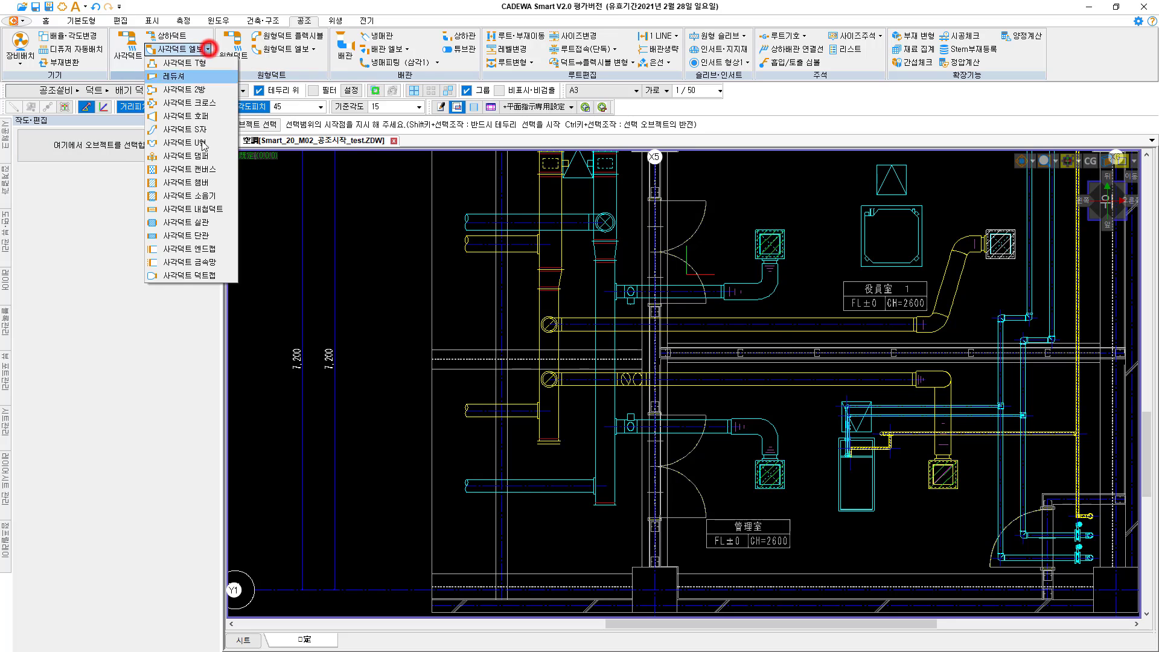
click(194, 275)
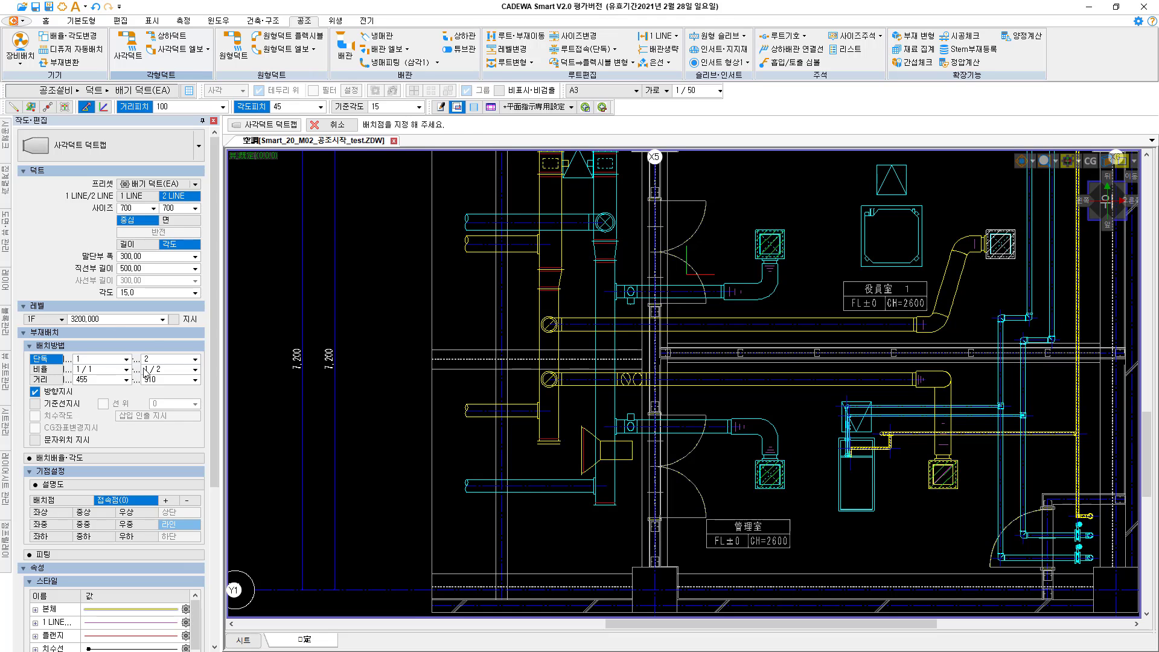
click(146, 268)
text(14)
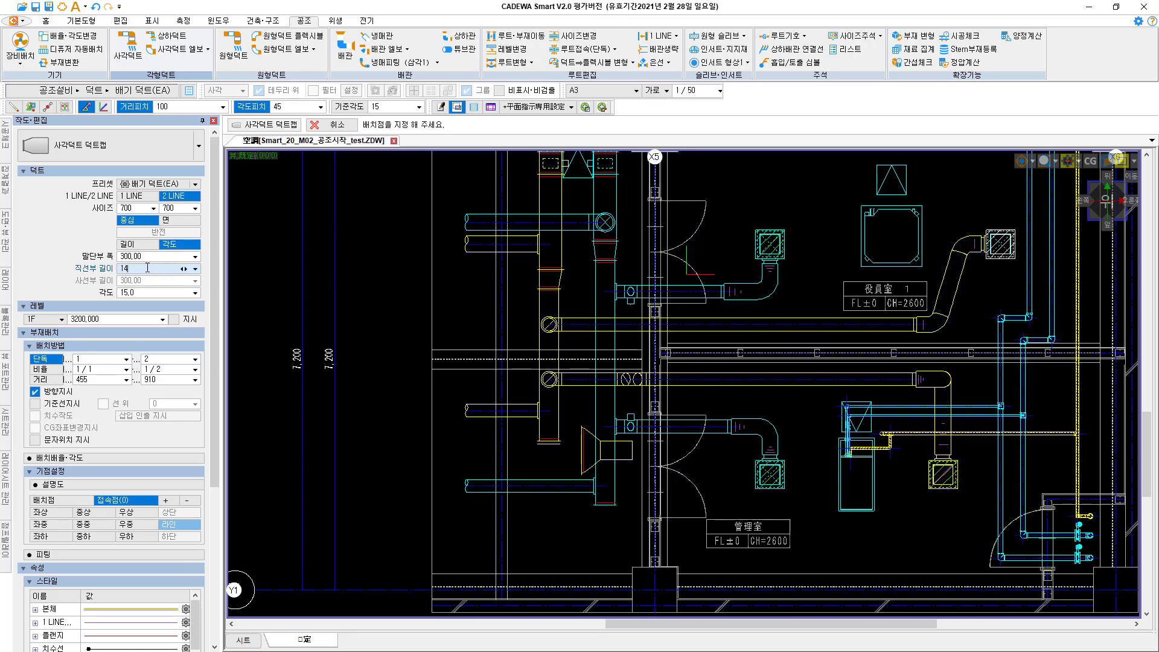
text(50)
key(Return)
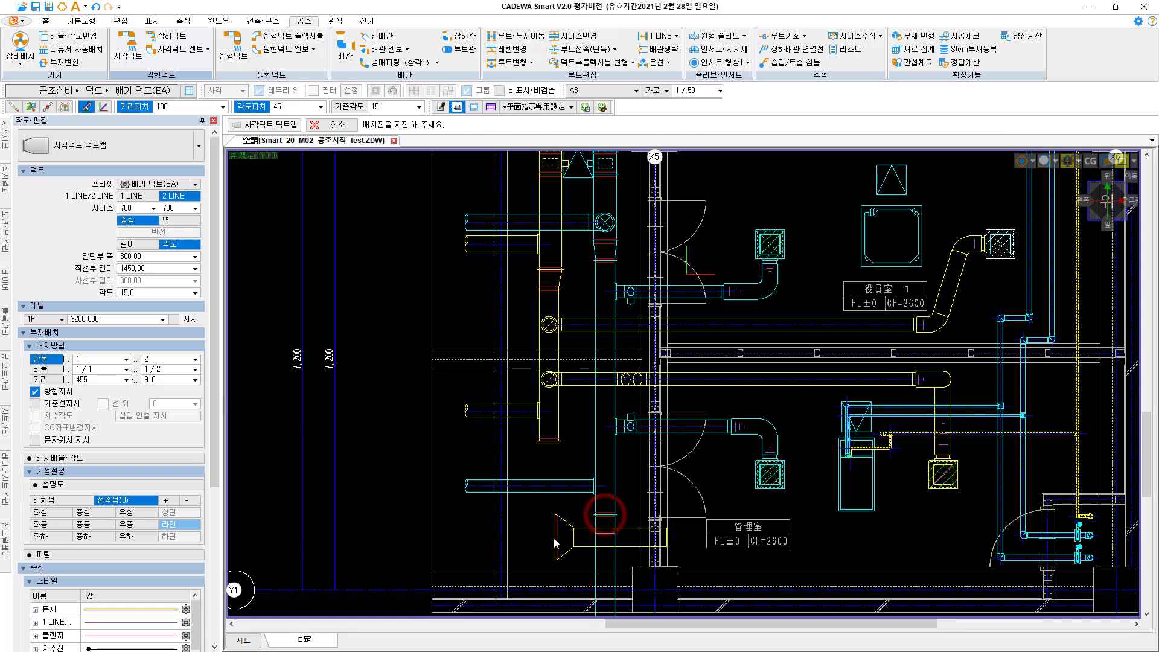
key(Escape)
Set up a parallel dimension (평행치수) with single (단독) placement, object indication (오브젝트 지시) off and vertical (수직) direction
middle_drag(552, 517, 492, 389)
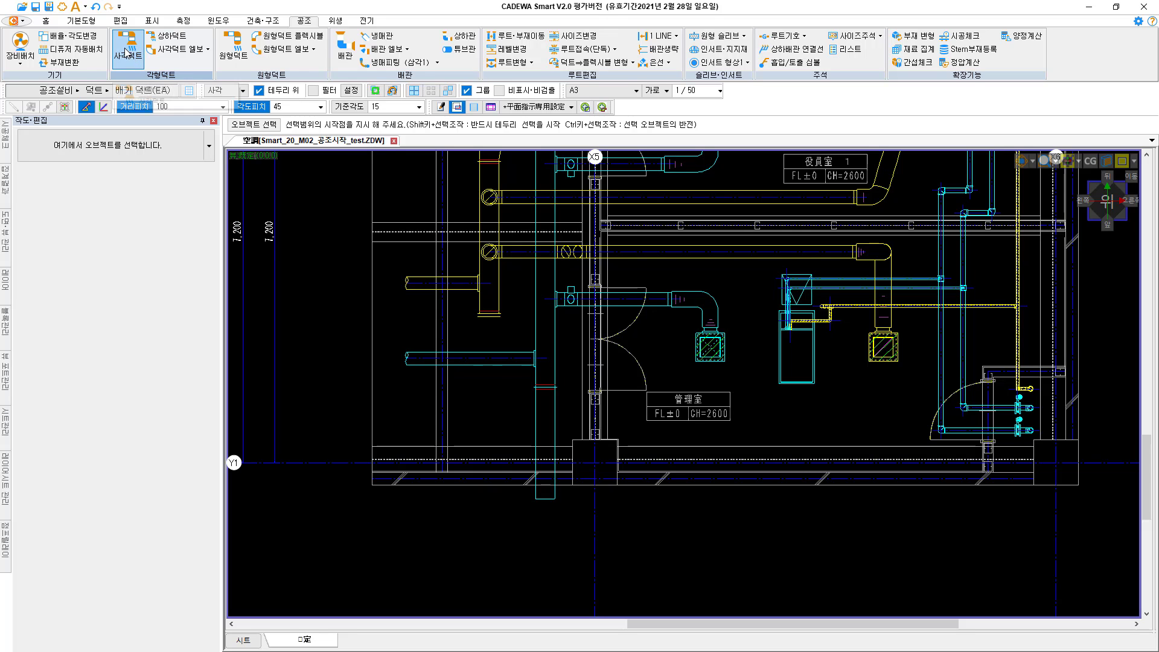
click(86, 21)
click(288, 45)
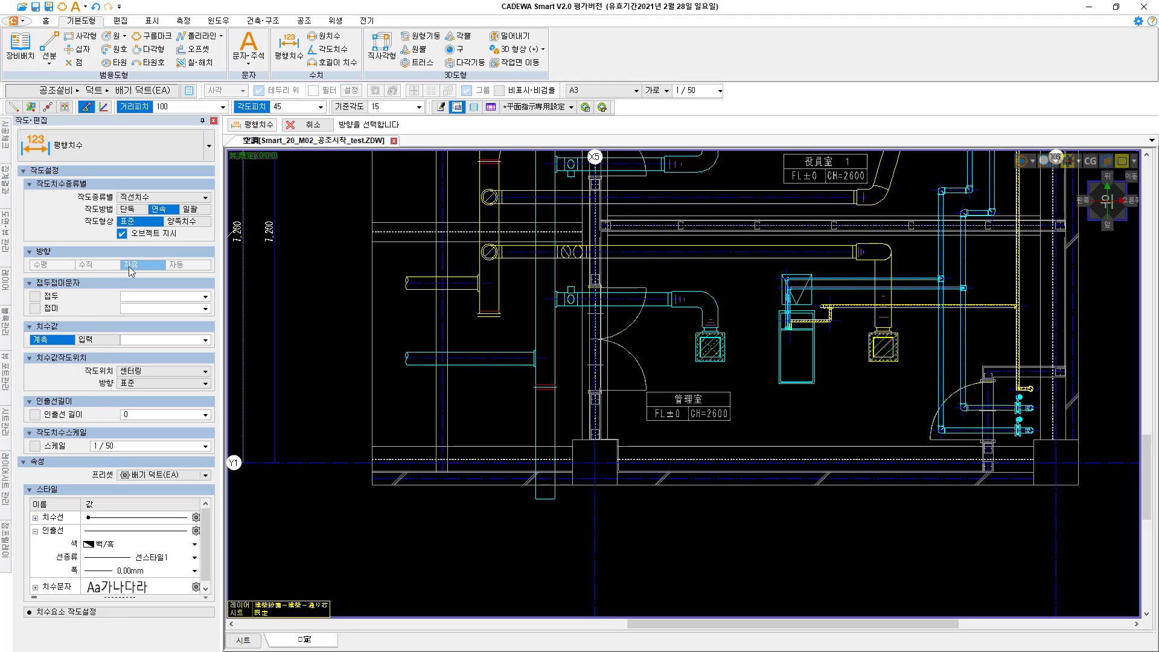
click(128, 209)
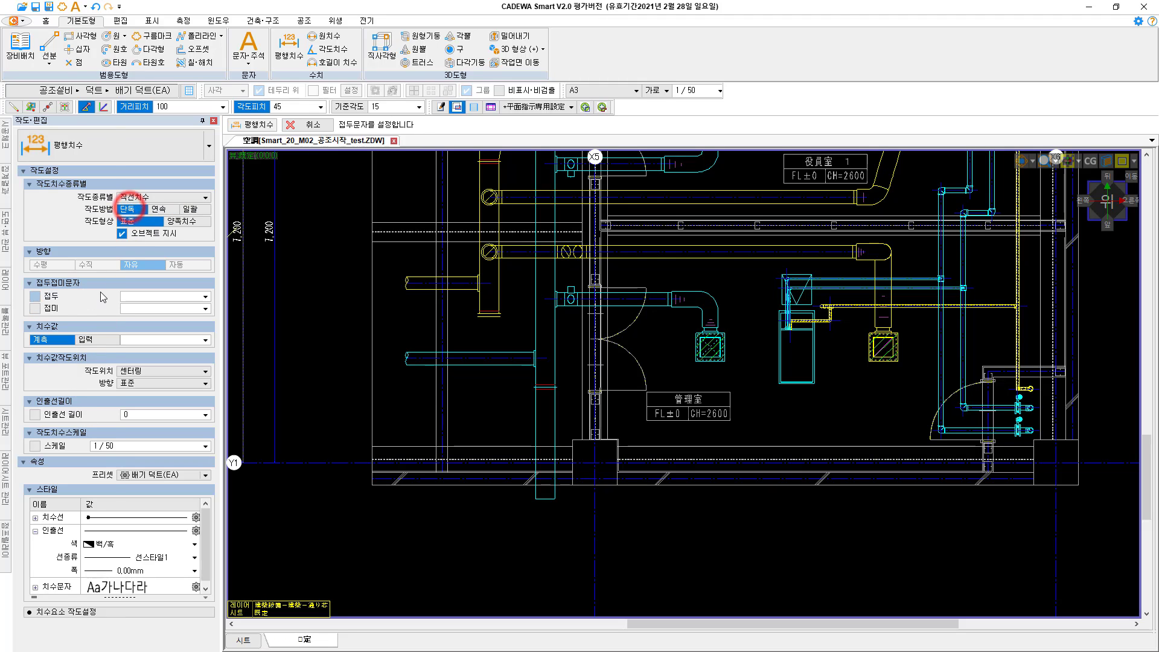
click(123, 233)
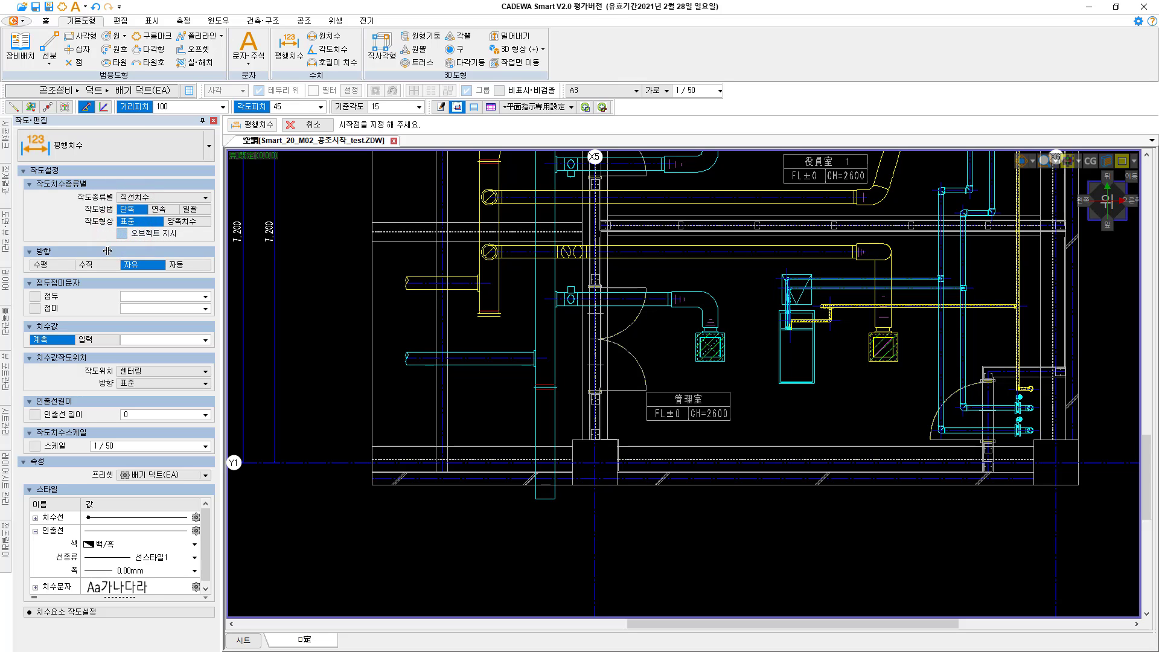
click(93, 266)
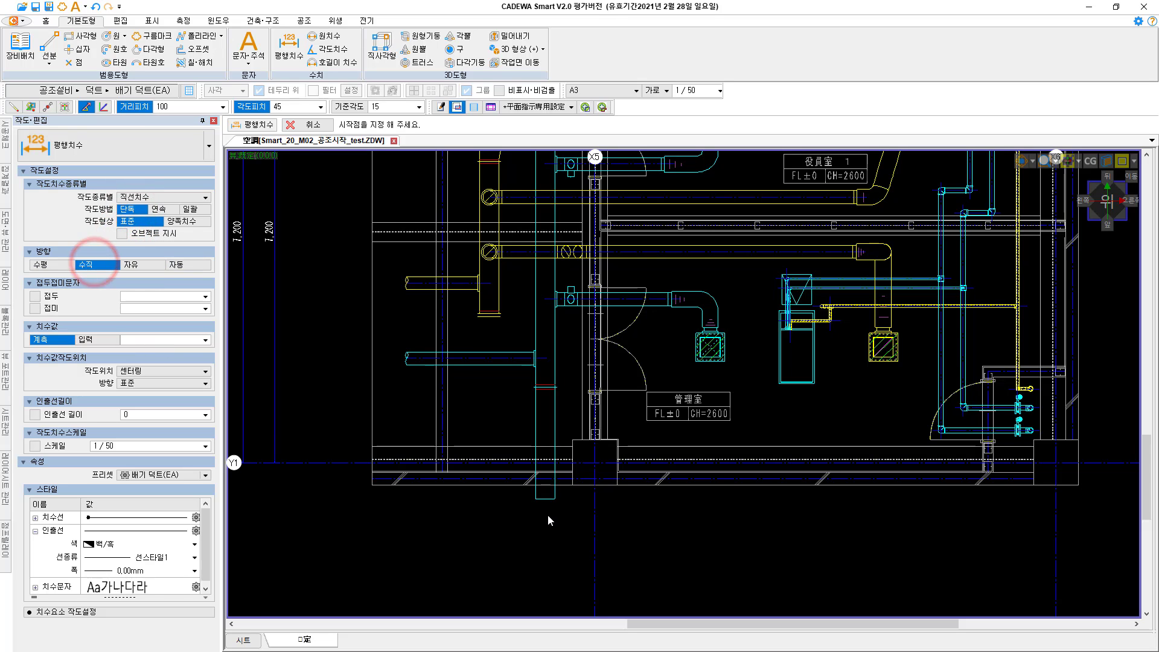
Dimension the full vertical length of the 1450 duct cap, placing the dimension line beside the cyan duct
click(544, 498)
scroll(435, 389, up, 2)
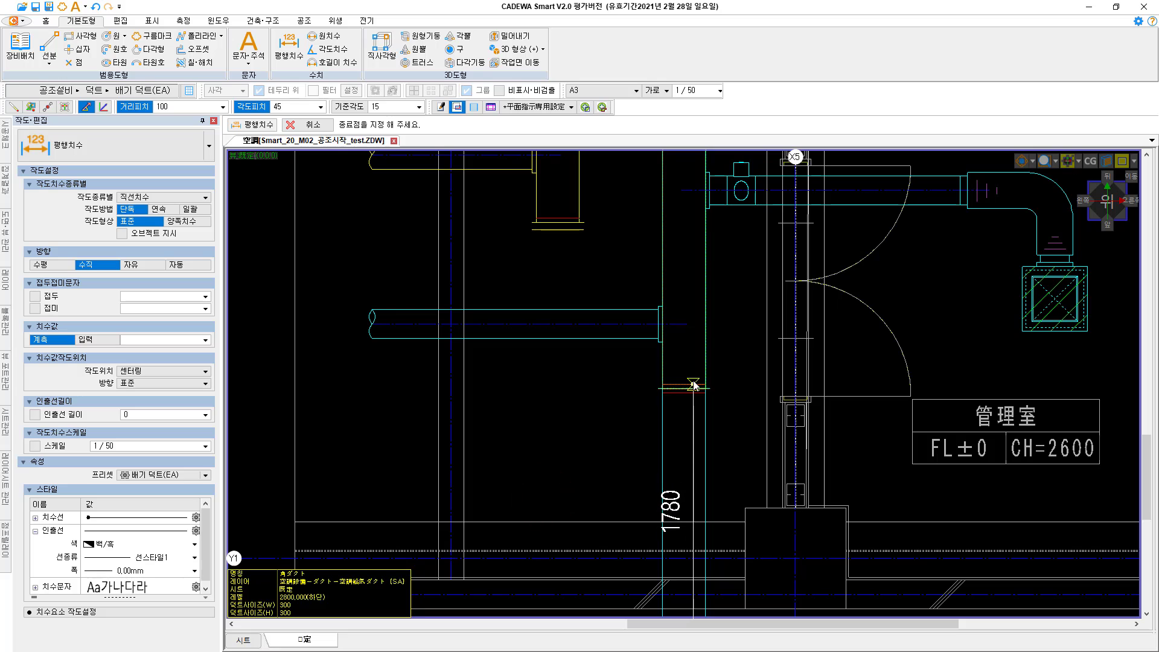
click(693, 388)
click(579, 399)
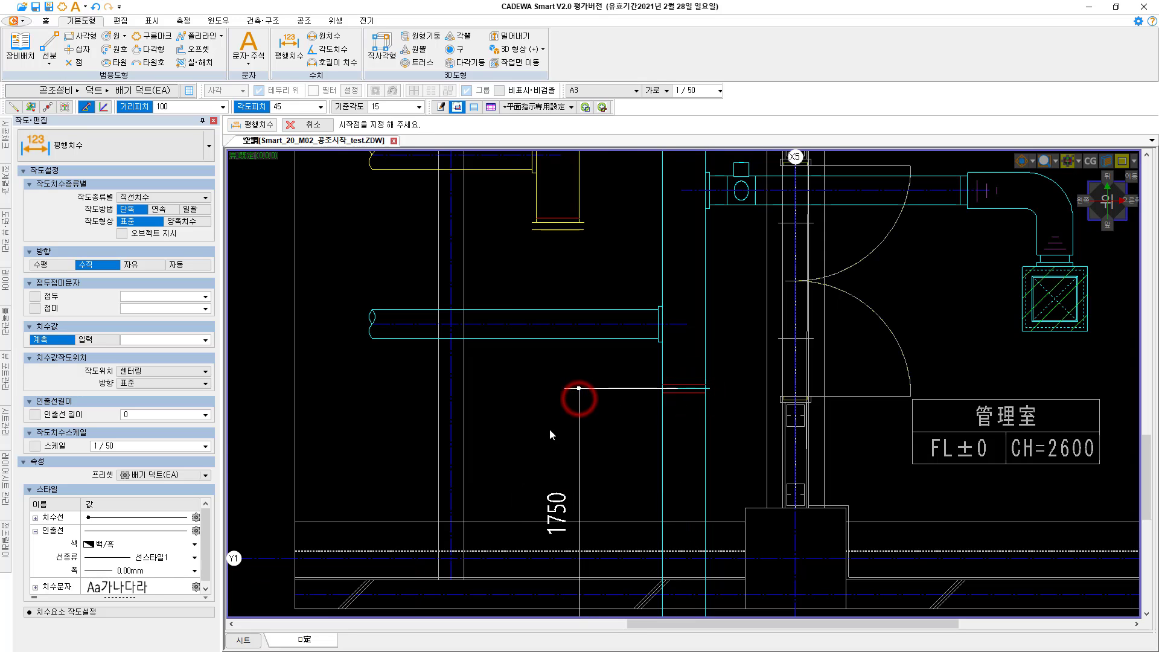
scroll(549, 429, down, 1)
middle_drag(681, 422, 619, 402)
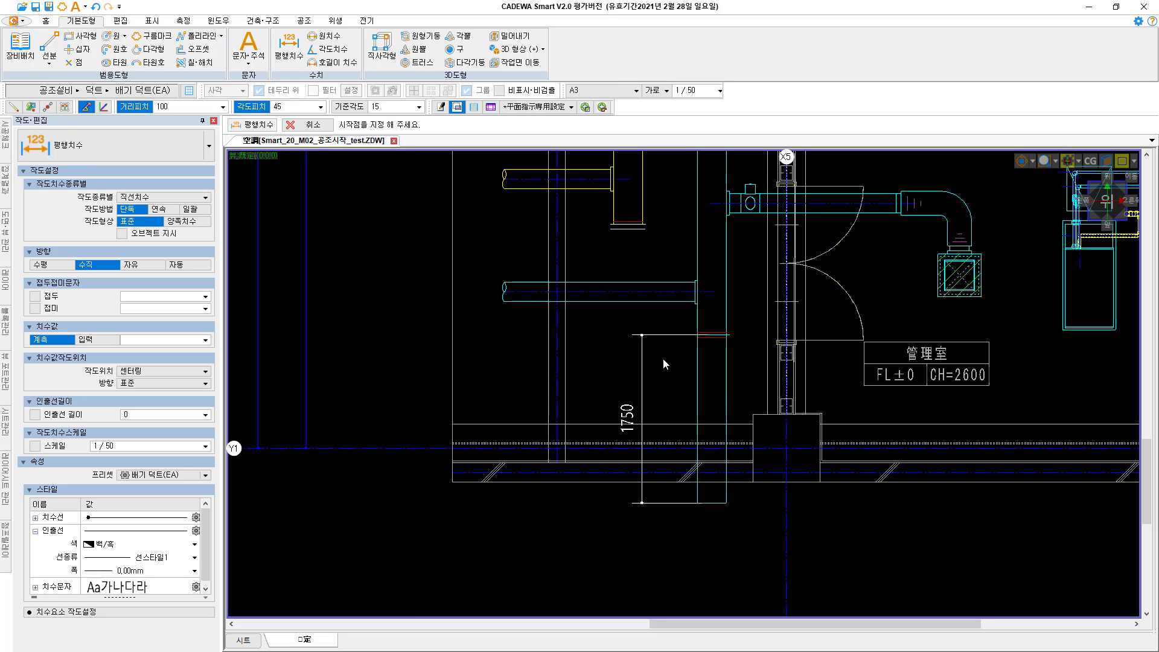
key(Escape)
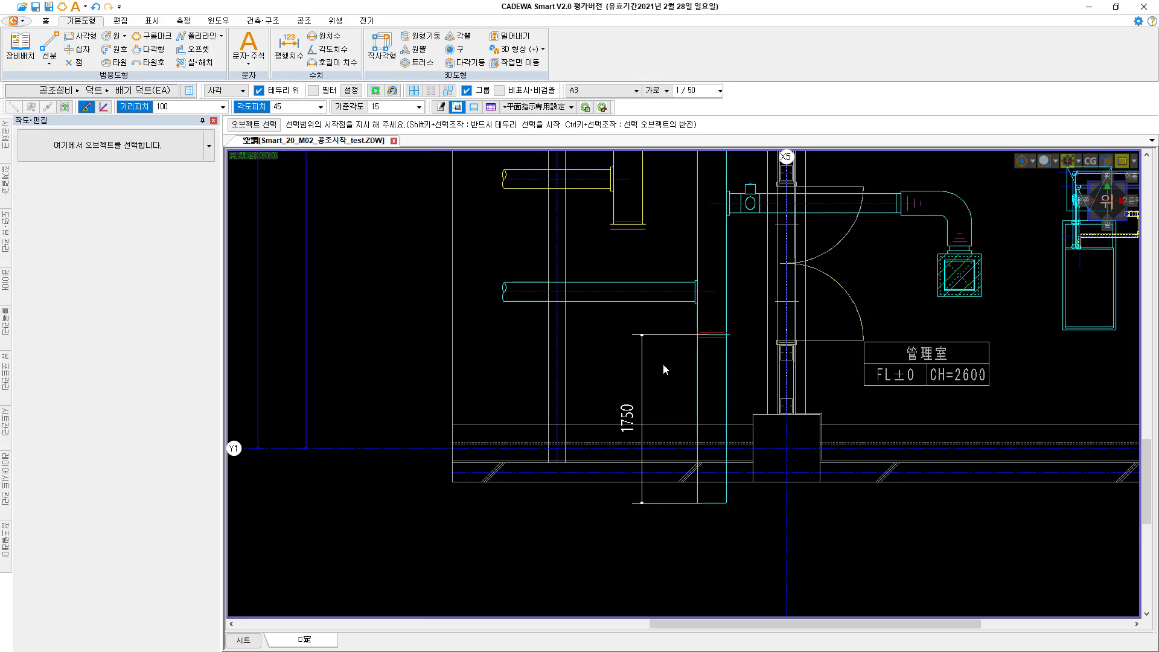
Delete the 1450 duct cap together with its vertical dimension
click(710, 375)
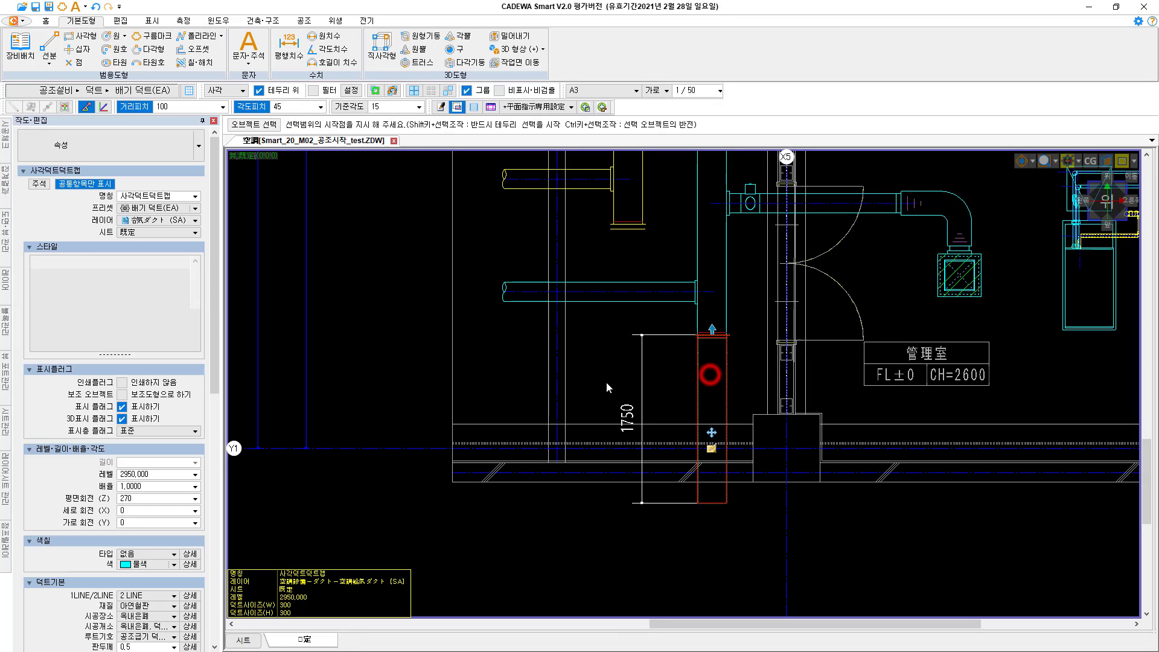
click(652, 372)
click(643, 369)
key(Delete)
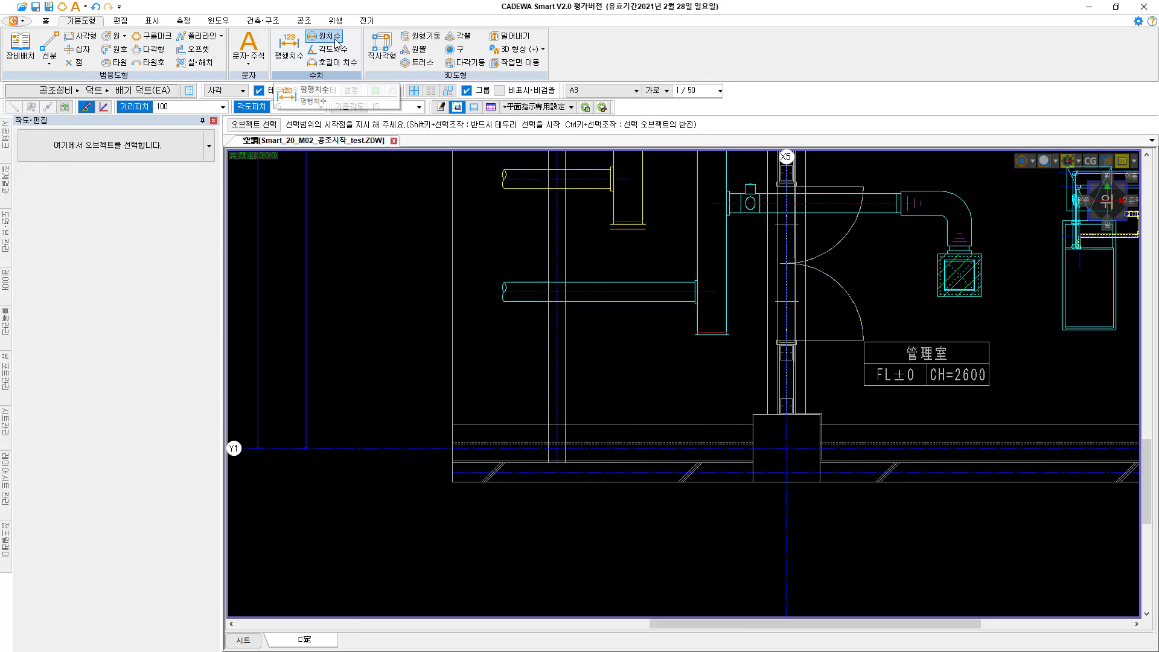
Place a rectangular duct cap (사각덕트 덕트캡) with straight section length 500 on the cyan duct's lower end
click(303, 20)
click(208, 49)
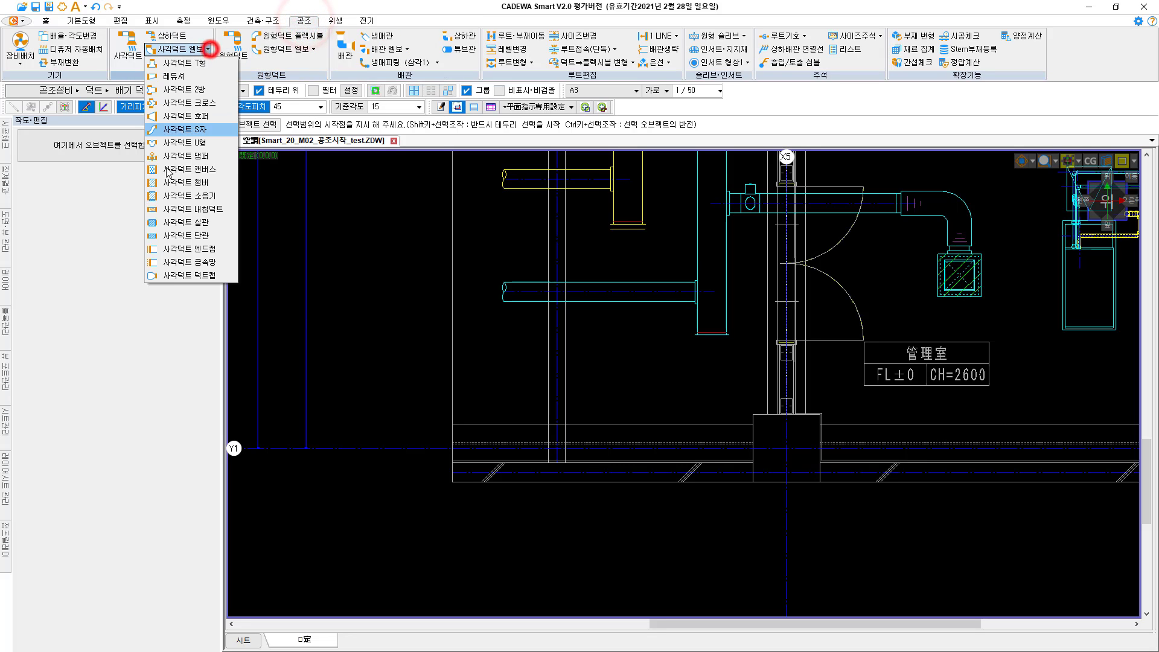
mouse_move(183, 286)
click(245, 298)
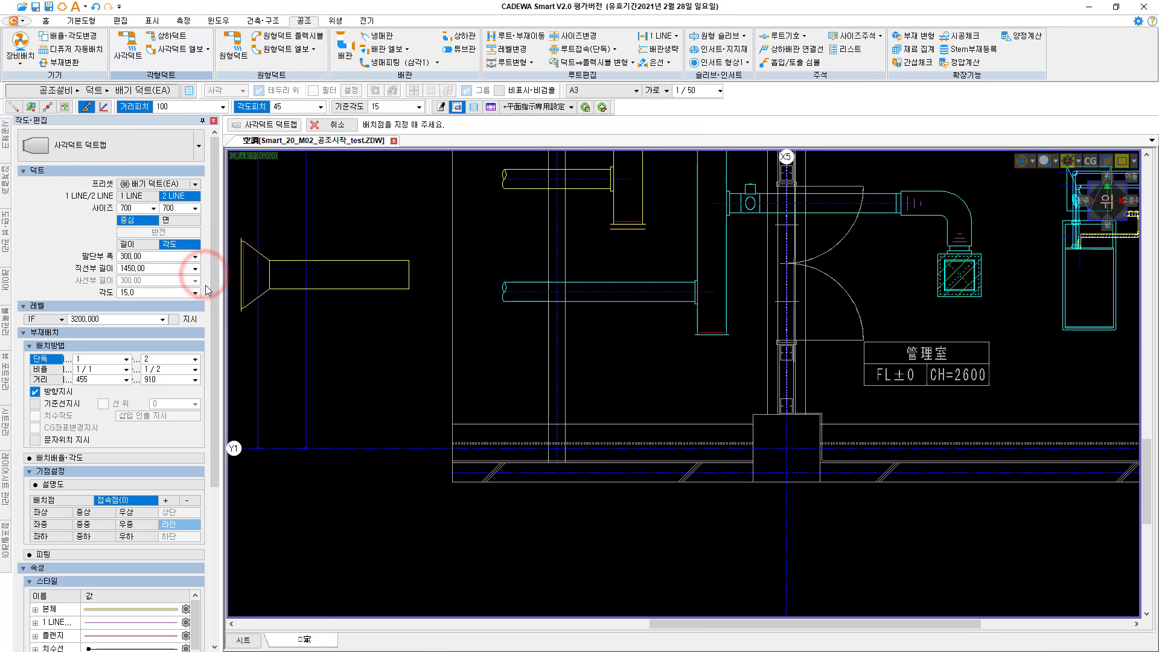
click(164, 269)
text(500)
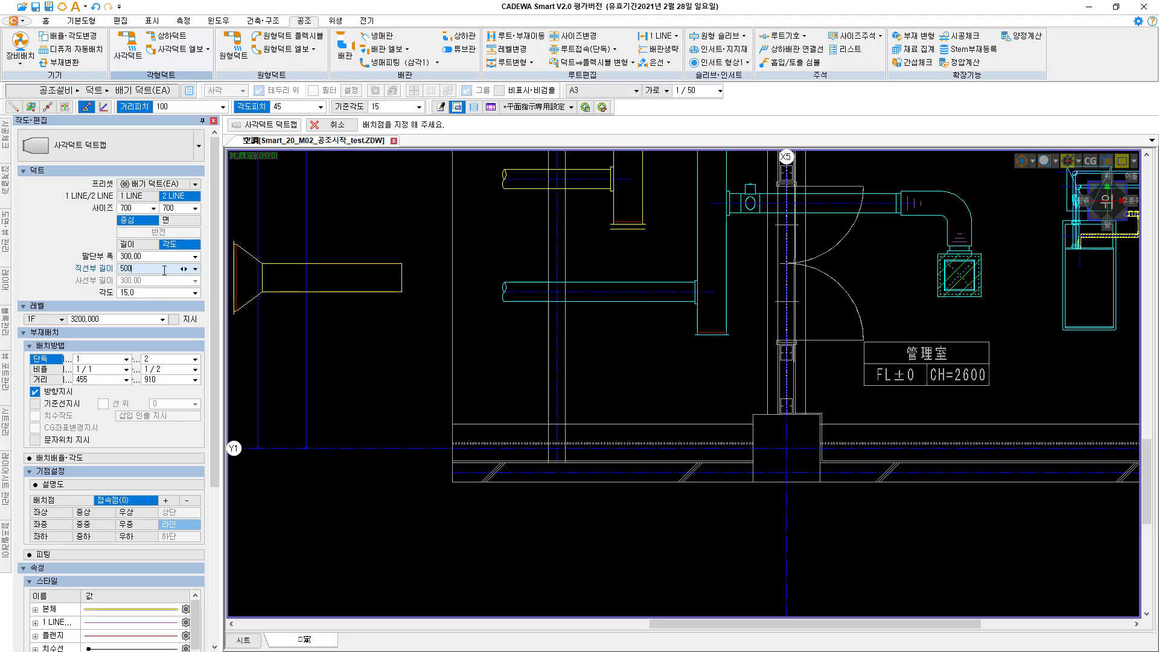
key(Return)
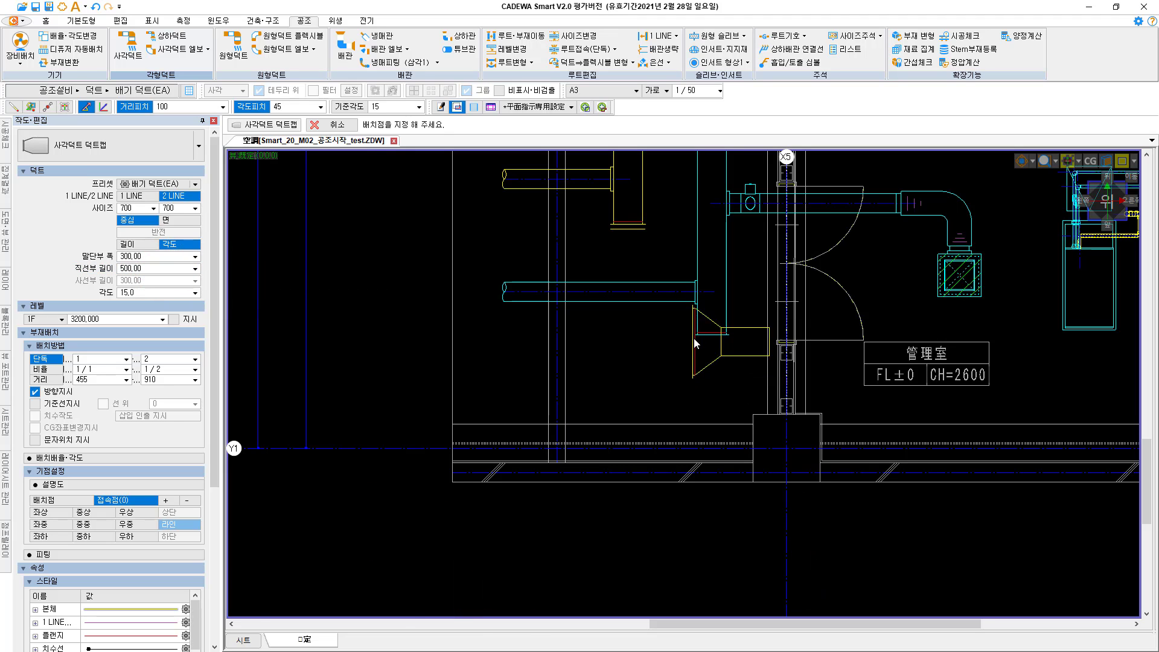
click(705, 329)
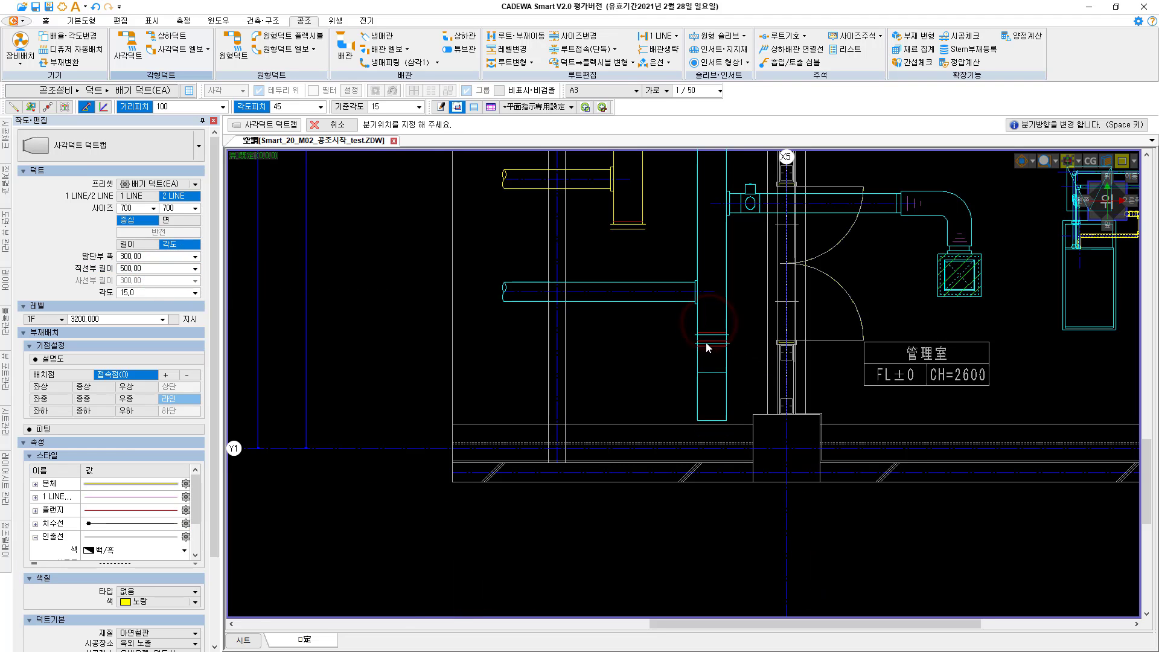
click(705, 342)
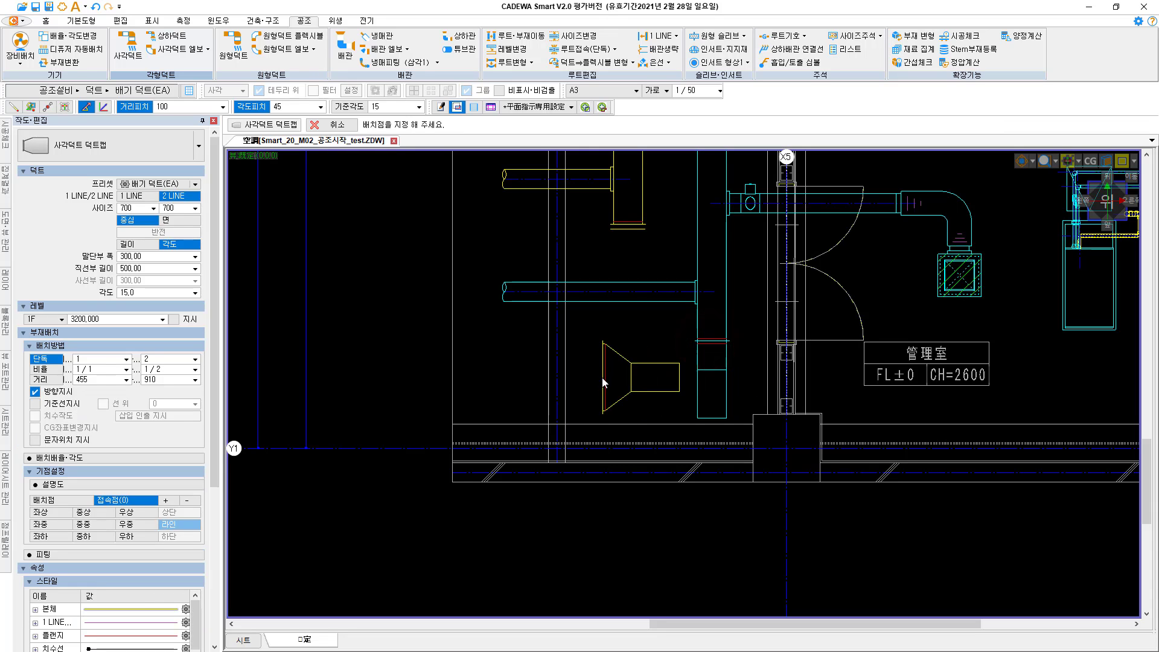
key(Escape)
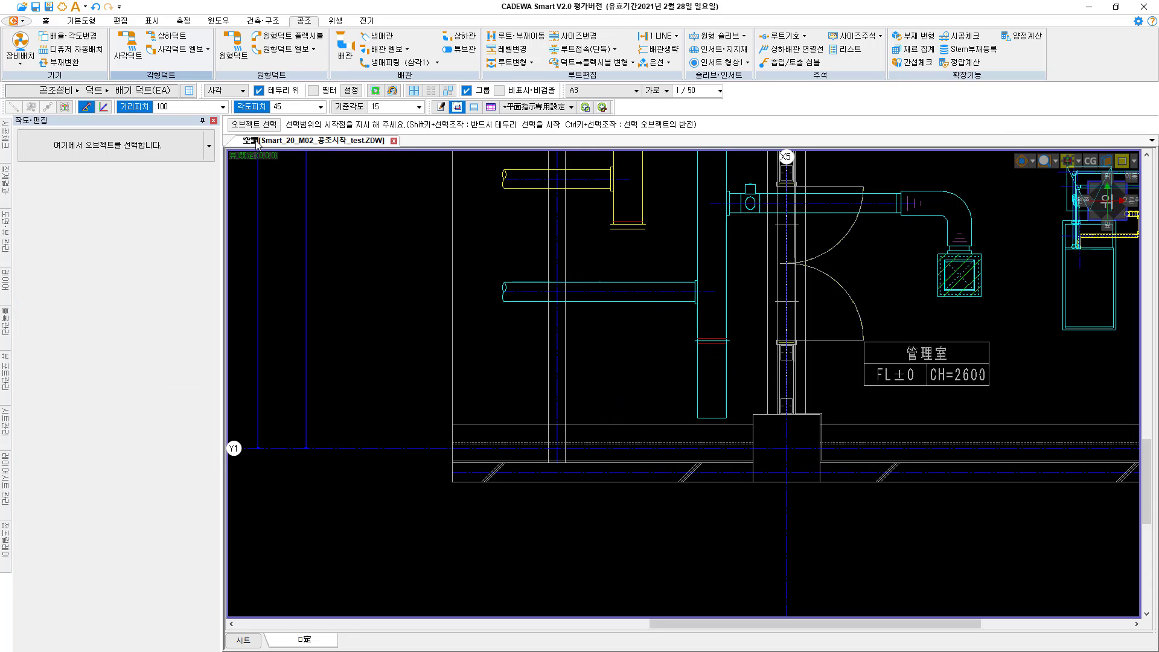
Dimension the full vertical length of the 500 duct cap with a parallel dimension beside the cyan duct
click(48, 21)
click(81, 21)
click(290, 49)
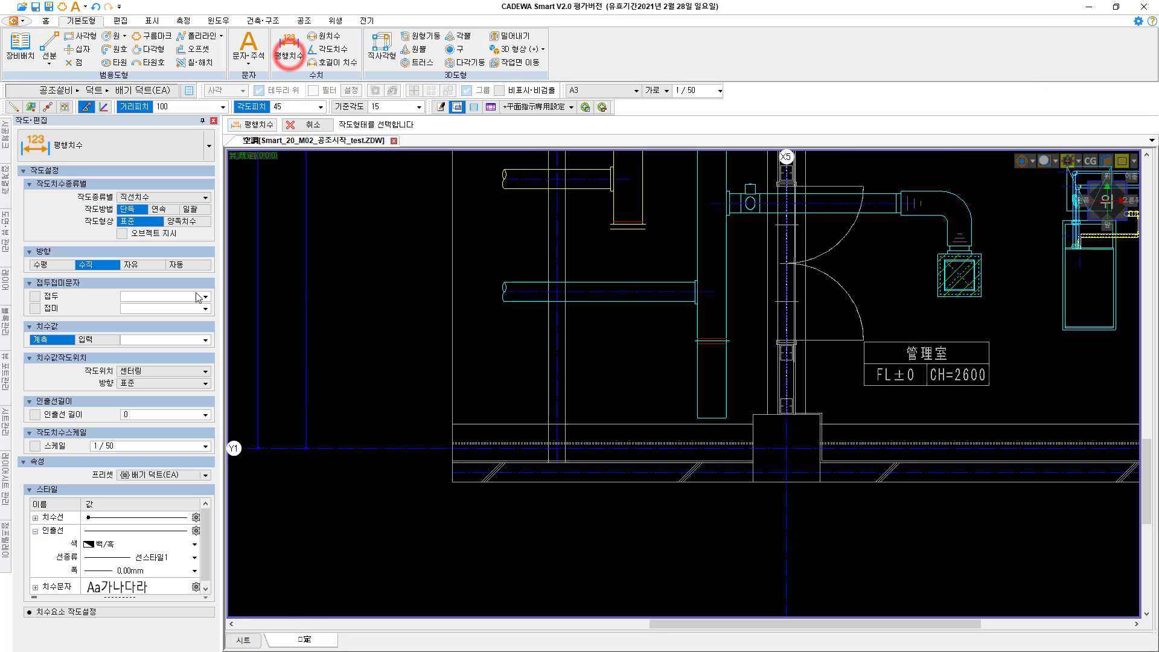
click(712, 417)
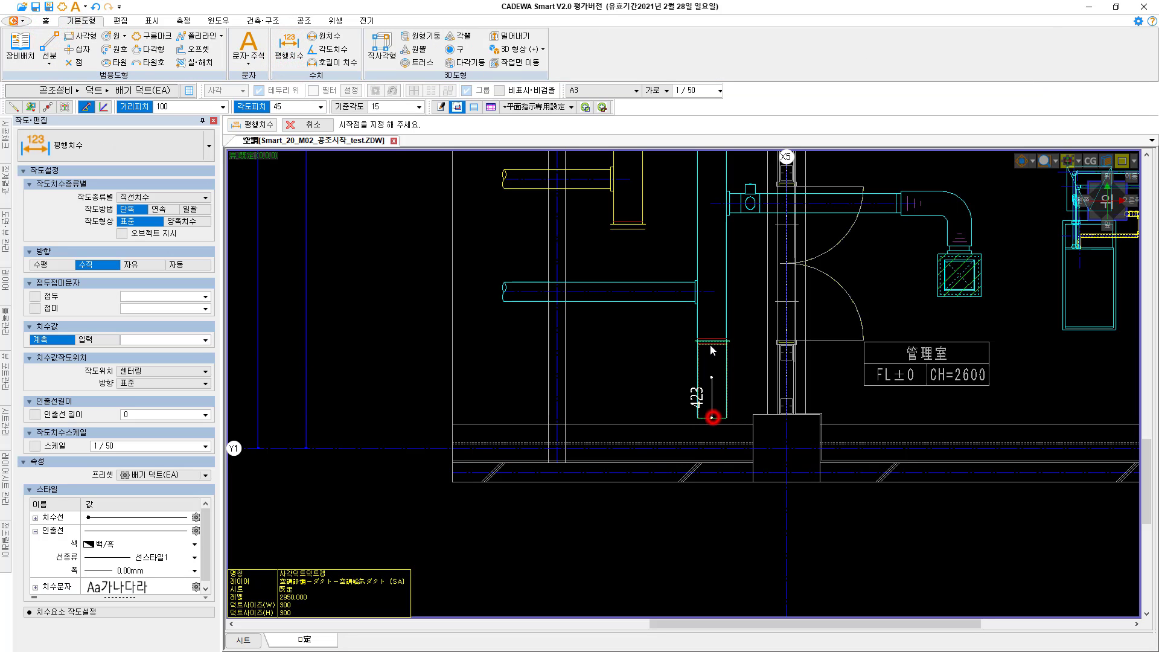
click(711, 342)
click(653, 351)
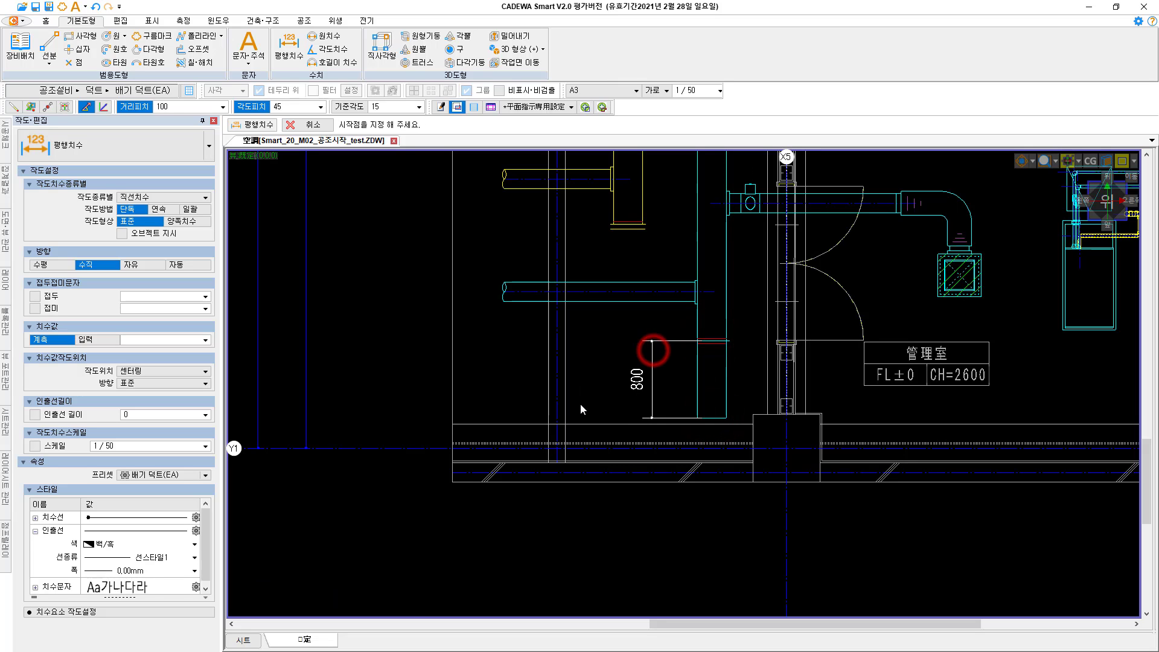
key(Escape)
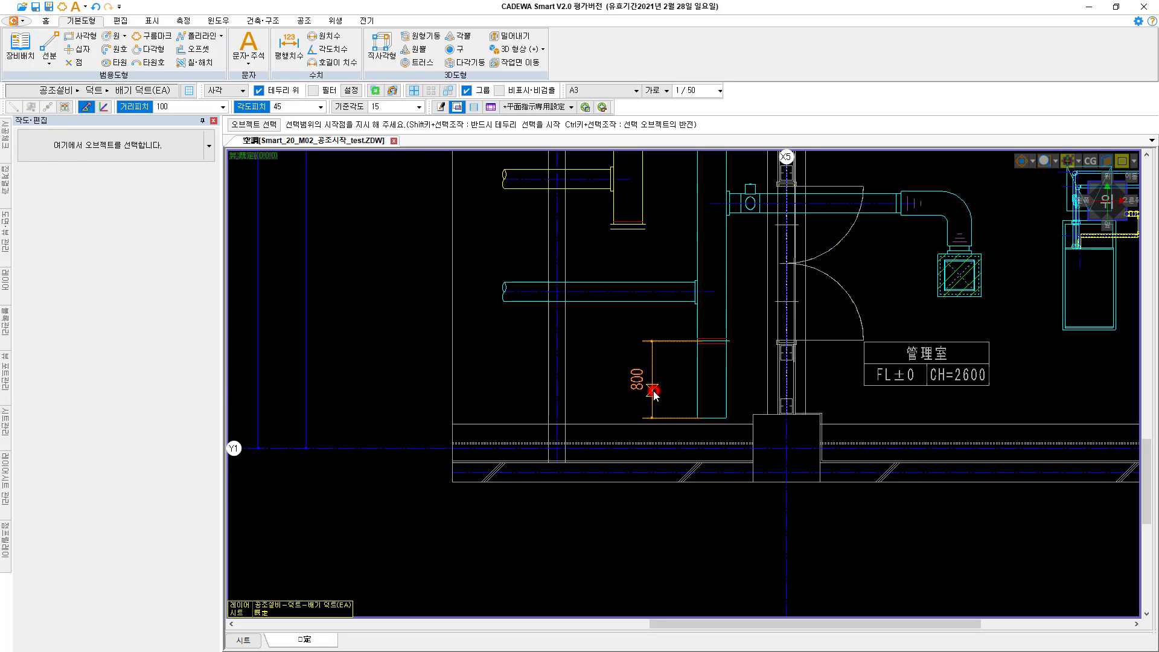
Delete the vertical dimension and the 500 duct cap from the cyan duct's lower end
click(653, 392)
key(Delete)
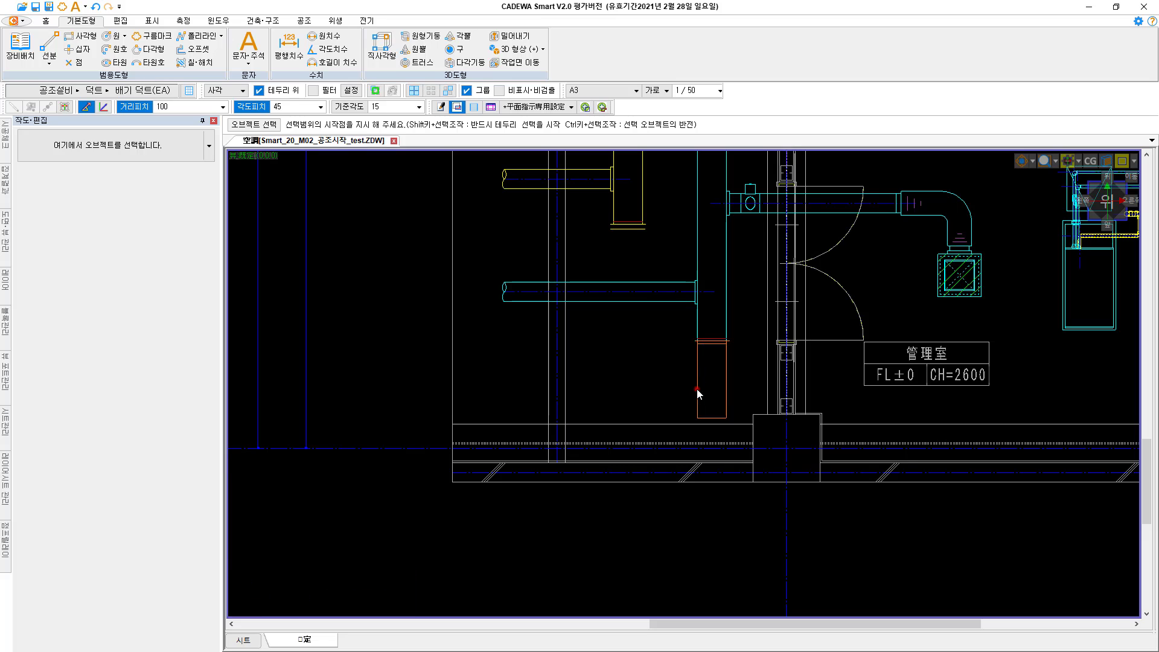
click(697, 391)
key(Delete)
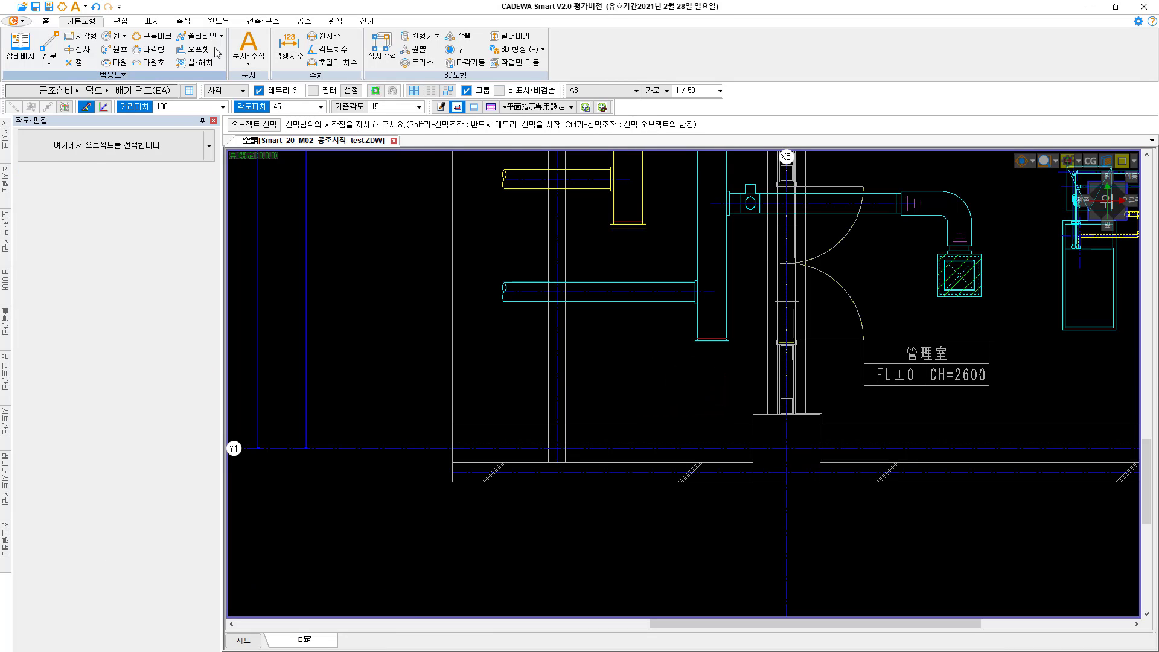
Add a rectangular end cap (사각 엔드캡) of length 50 to the cyan duct just below its lowest branch
click(305, 21)
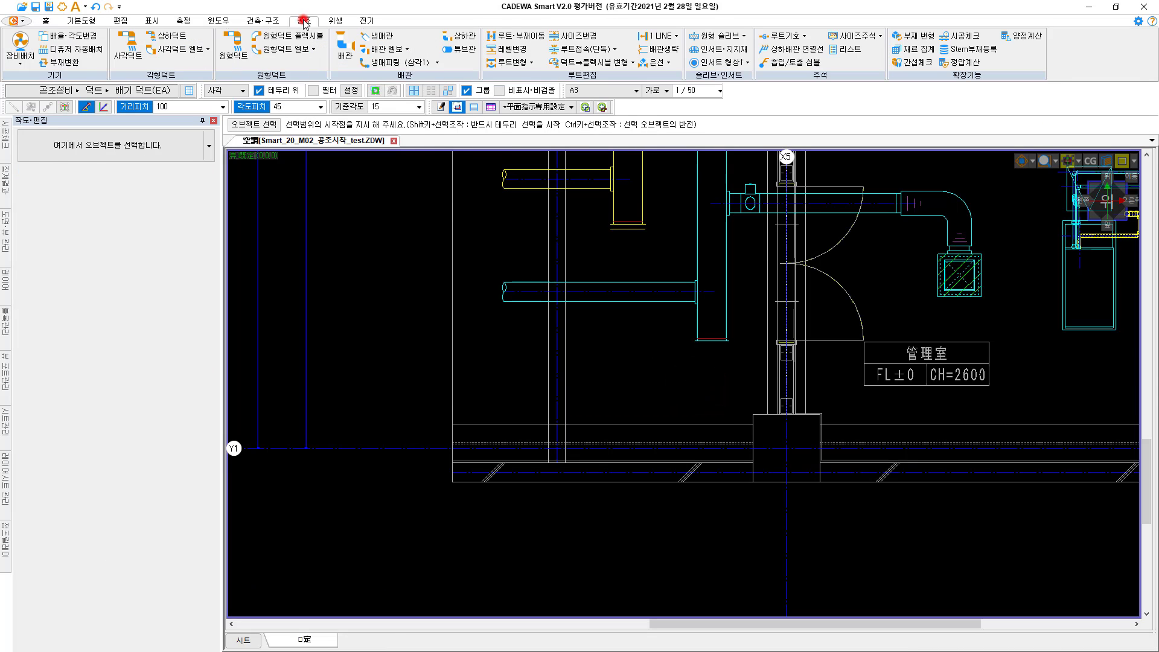
click(207, 50)
click(204, 252)
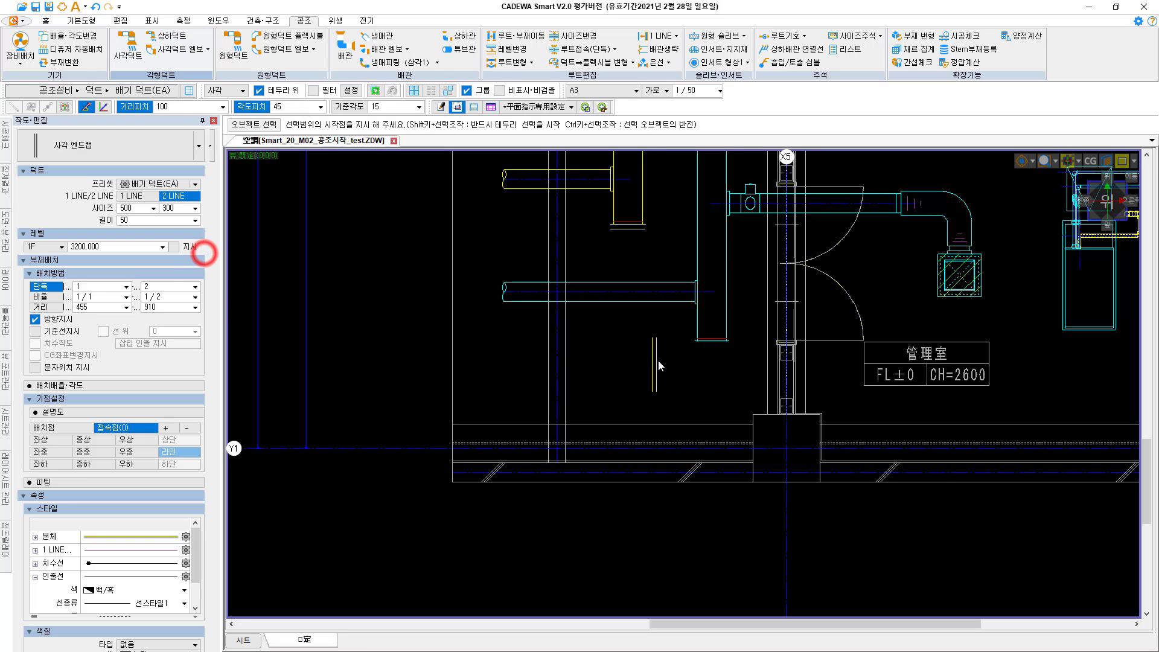
click(709, 326)
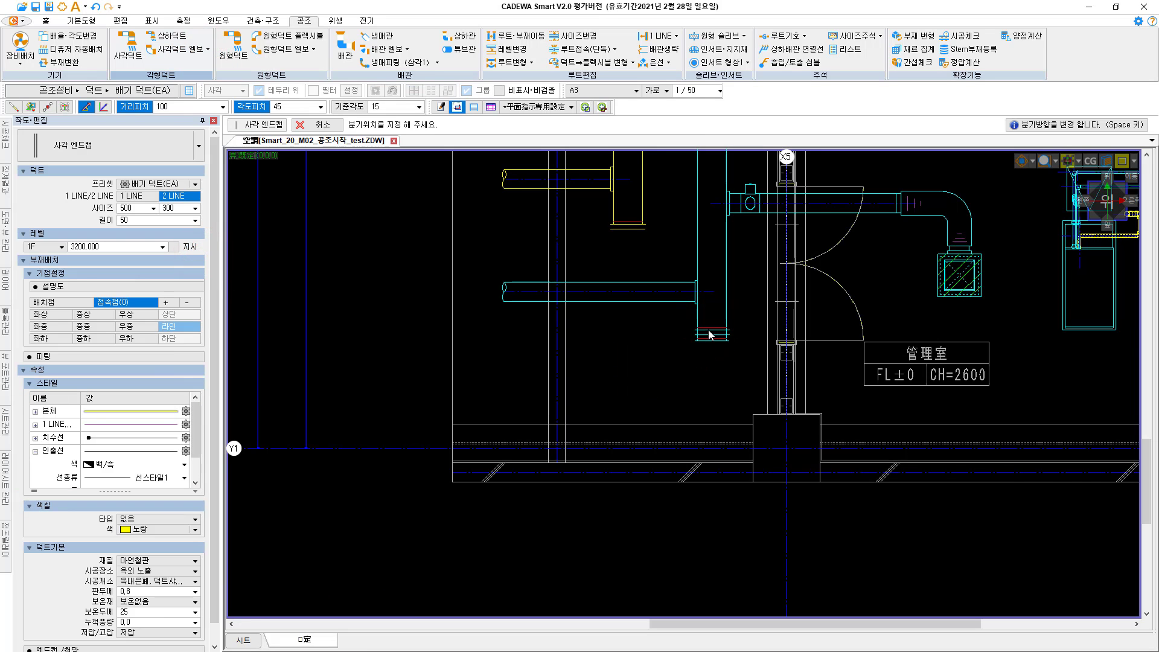
click(710, 334)
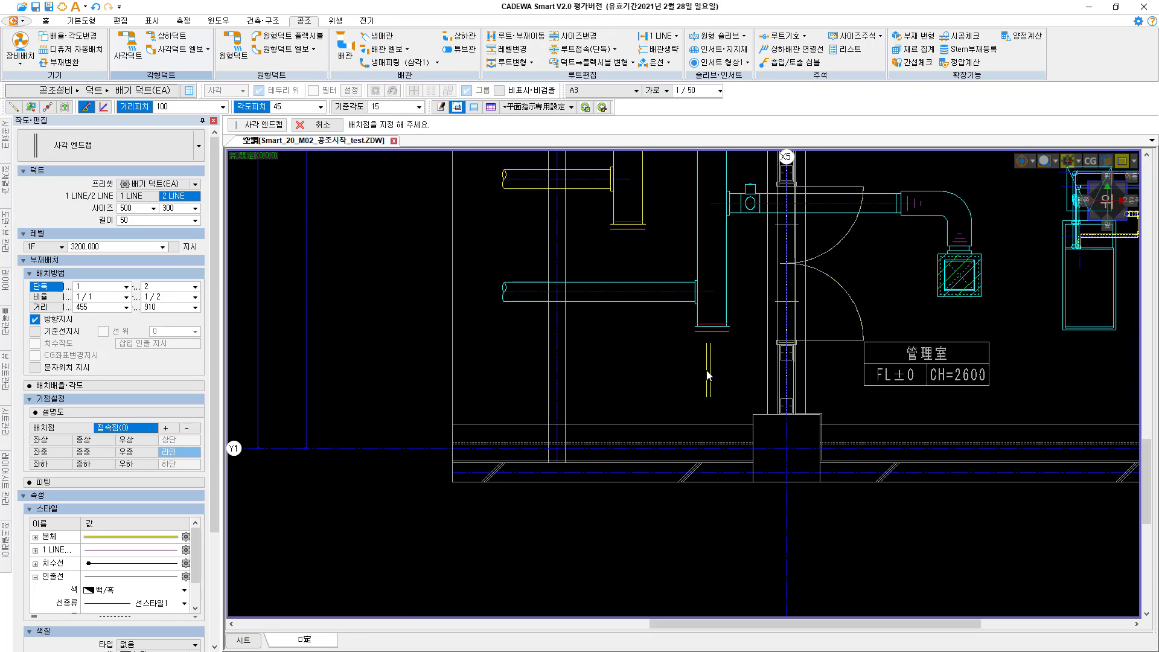
Move the yellow duct's reducer by relative move (상대이동) to 150 below the lower corner of the branch collar, using a distance pitch of 50
key(Escape)
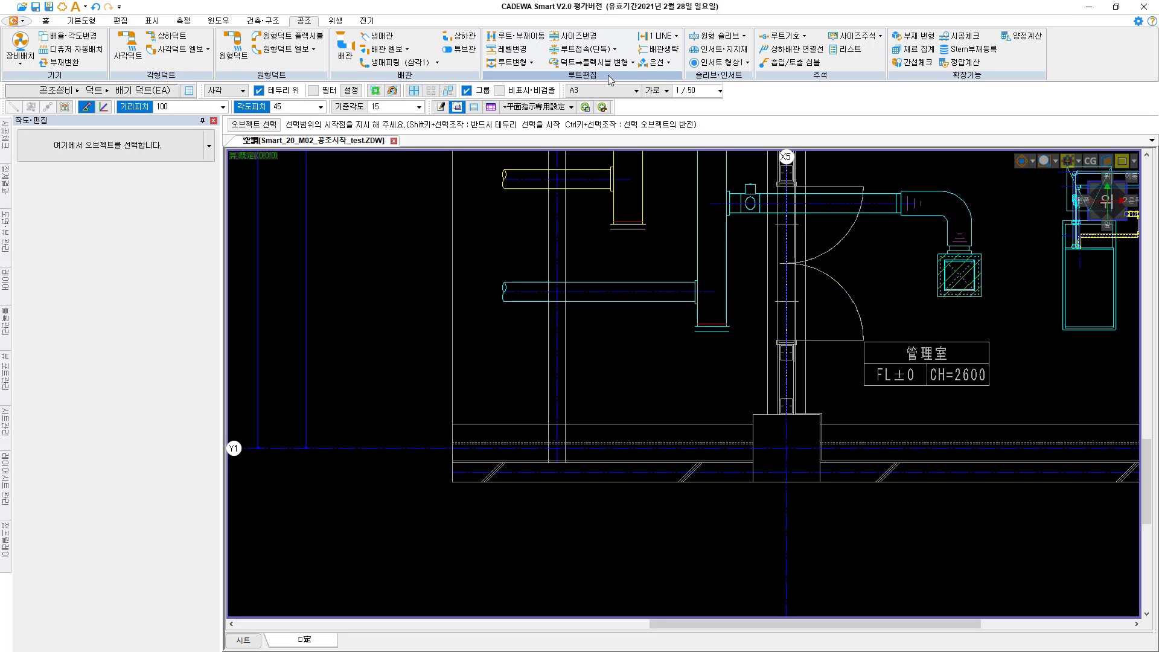
click(526, 38)
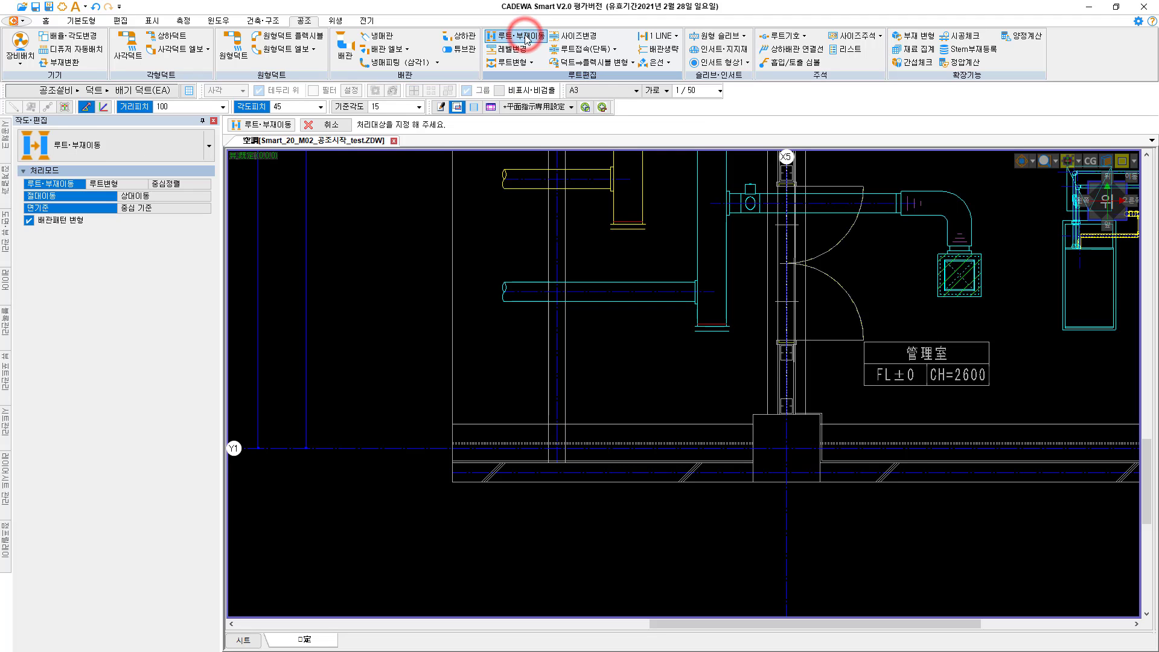
click(147, 197)
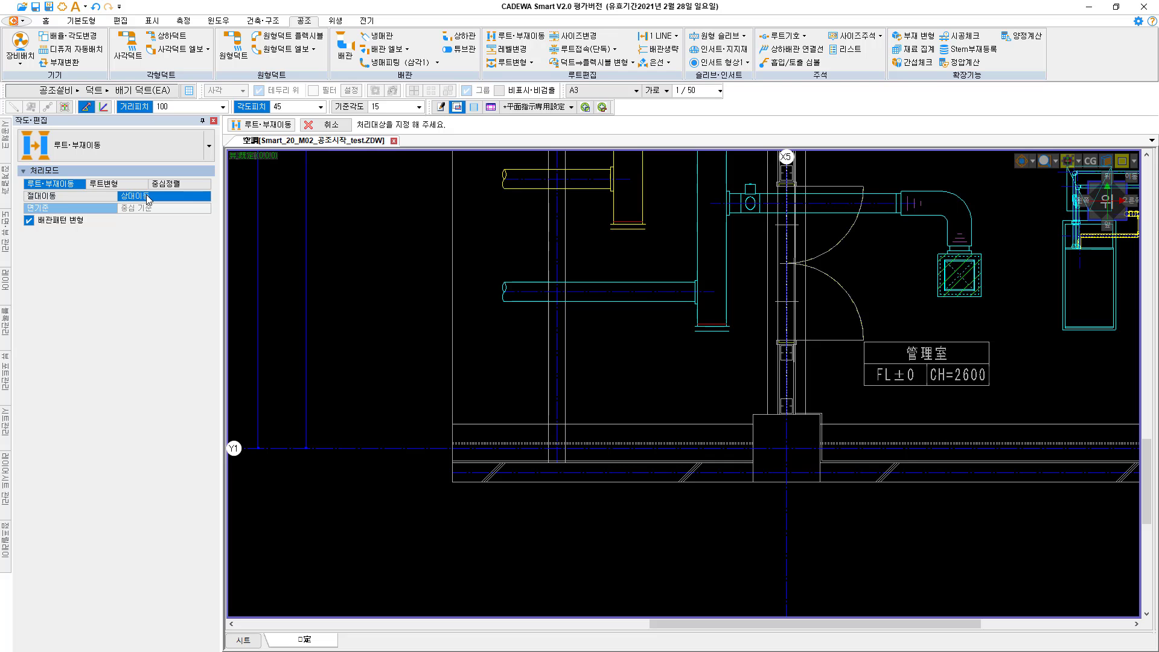
scroll(743, 413, up, 3)
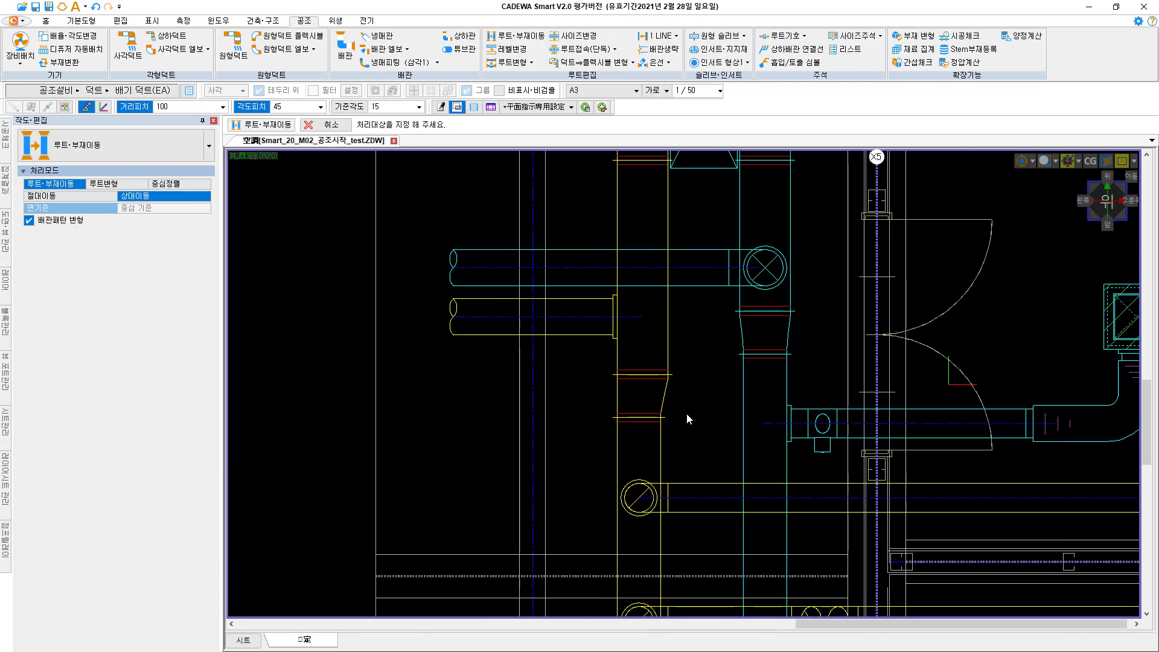
click(647, 395)
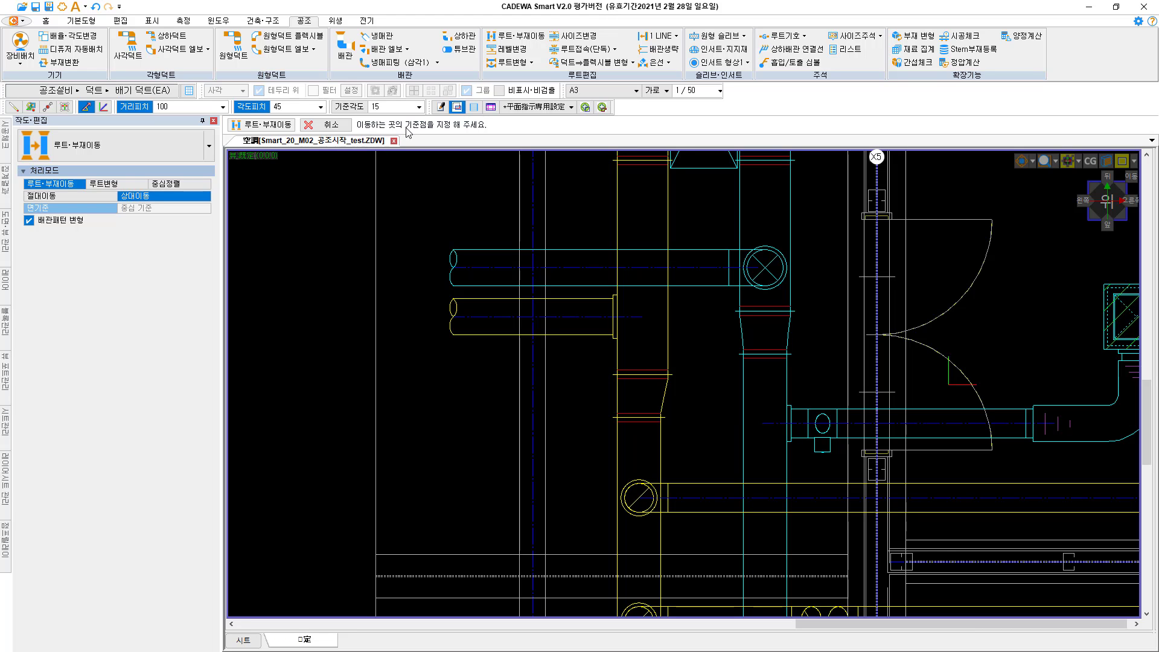
click(617, 375)
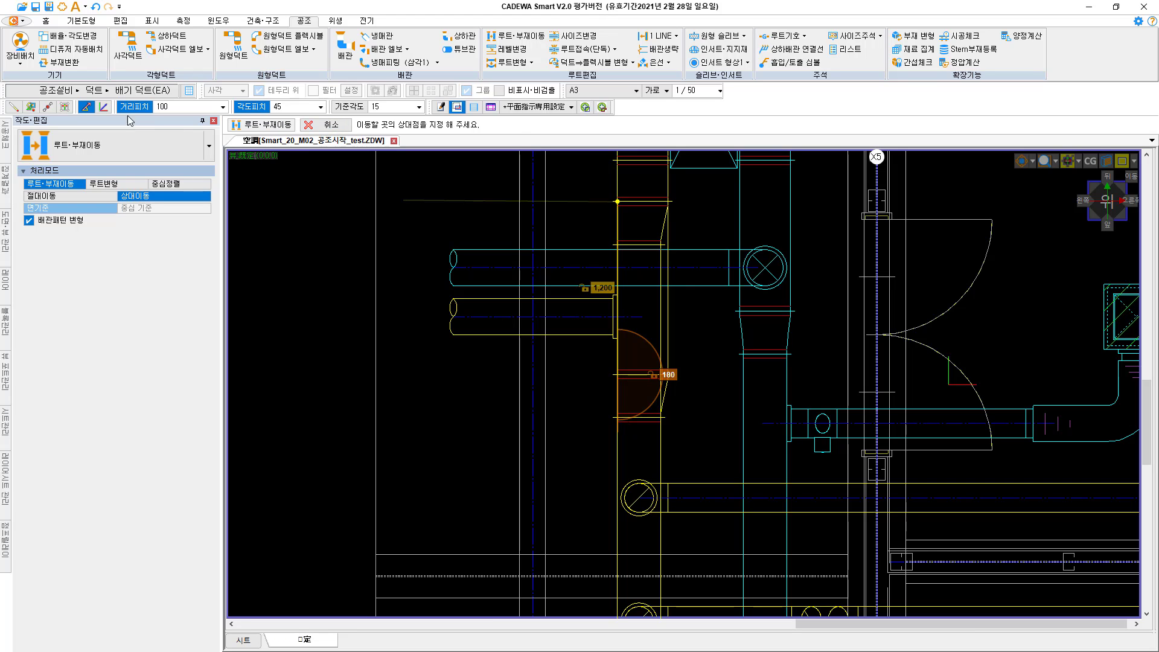
click(31, 108)
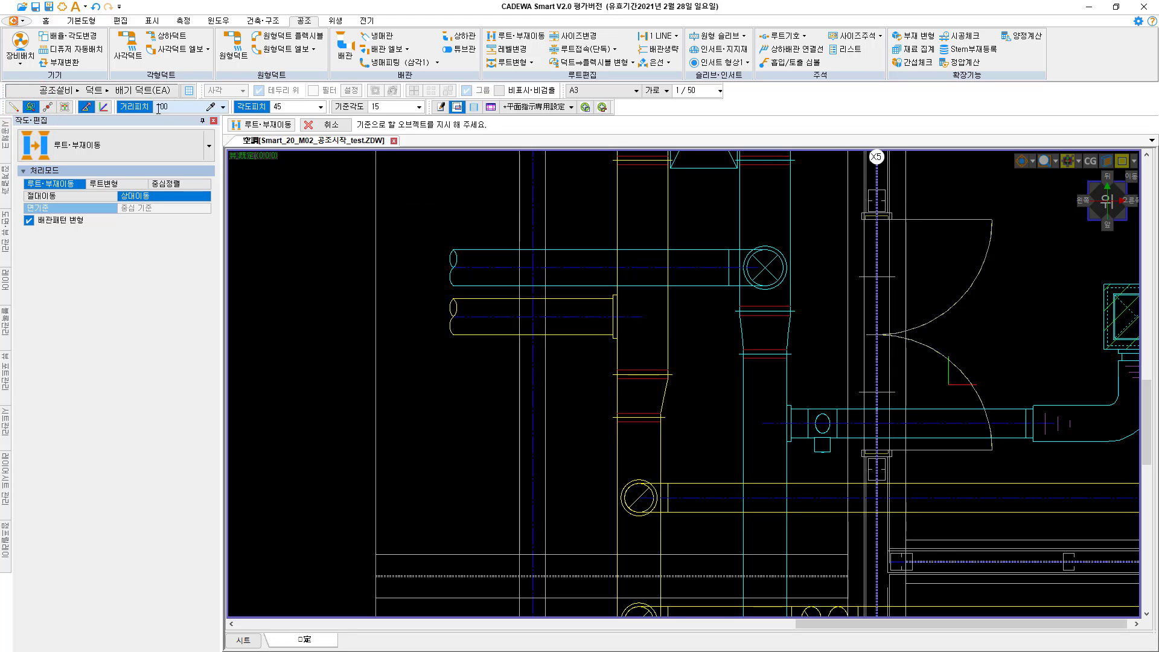
double_click(172, 108)
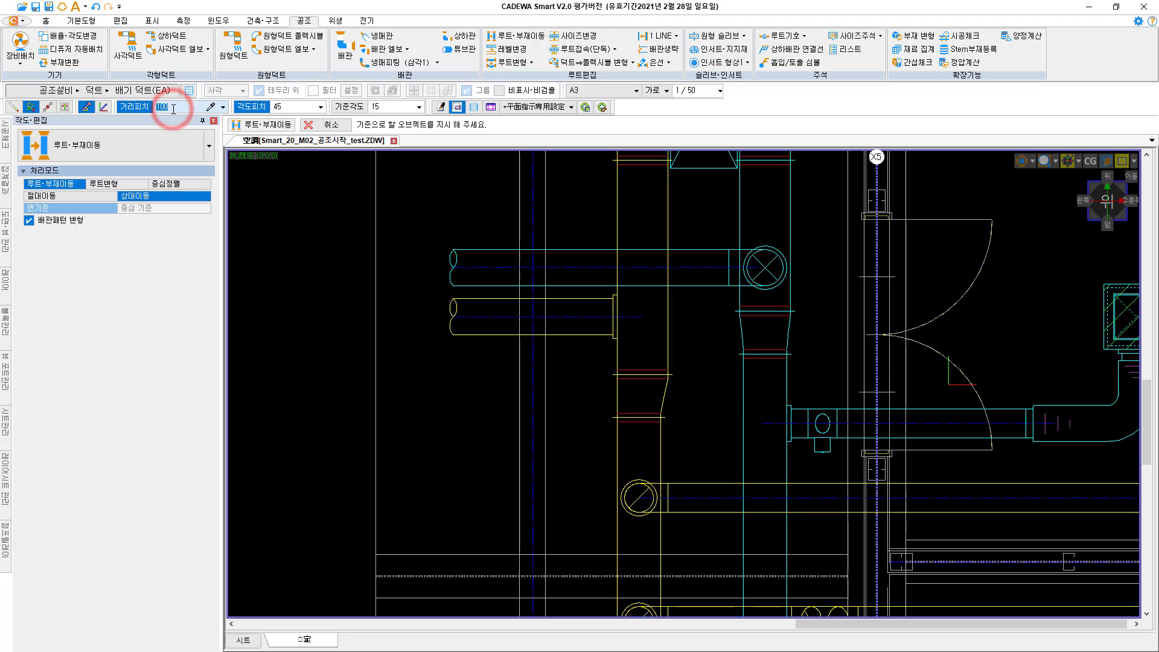
text(50)
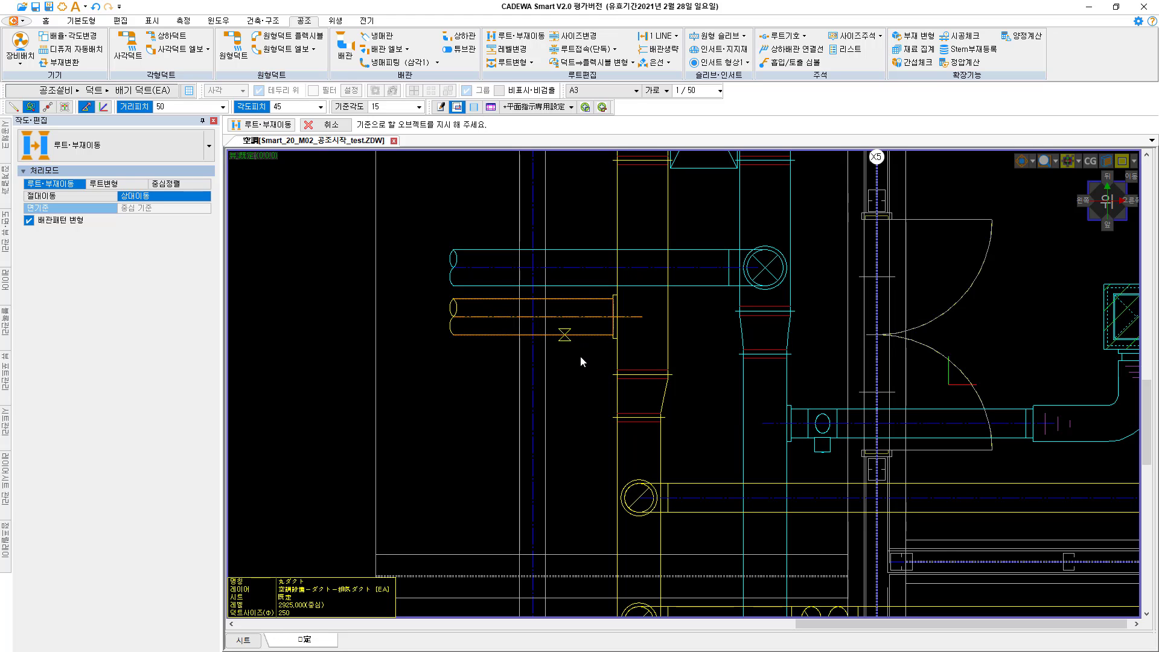
click(617, 338)
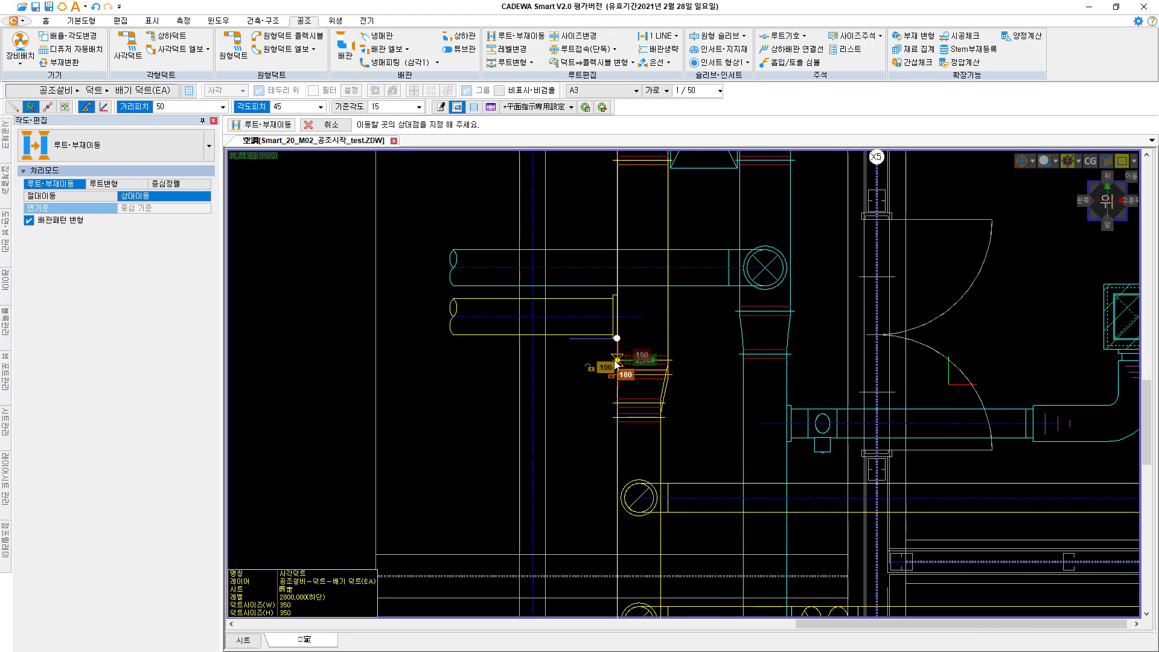
click(616, 360)
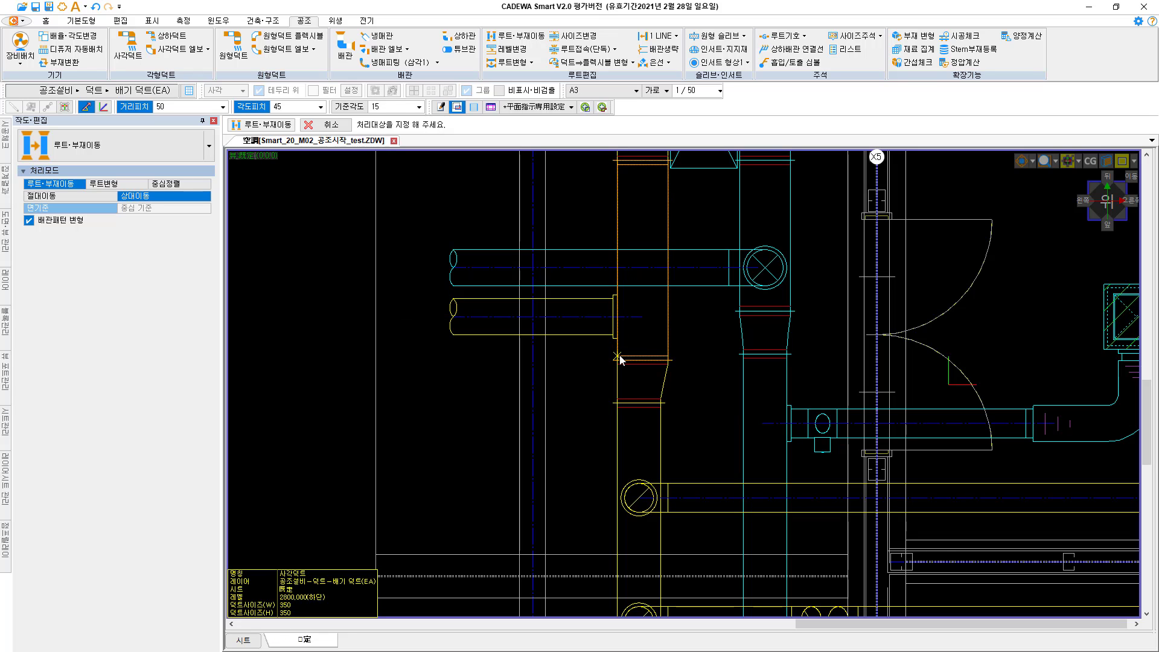
key(Escape)
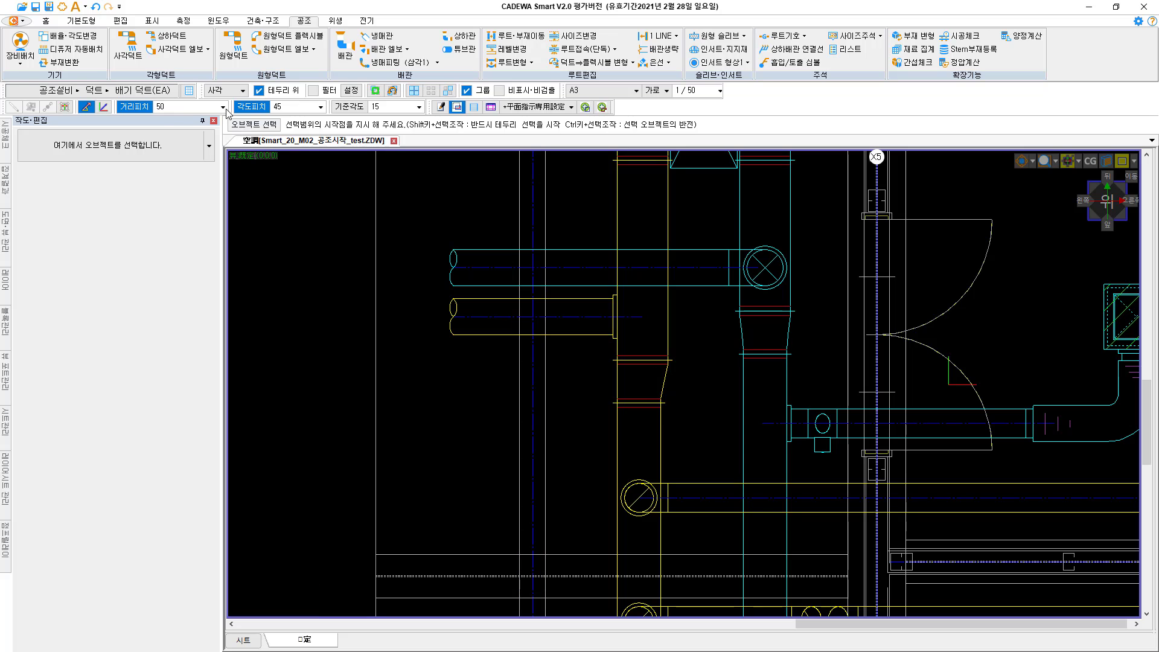
Dimension the vertical gap between the branch collar's lower corner and the reducer flange on the yellow duct with a parallel dimension
click(80, 21)
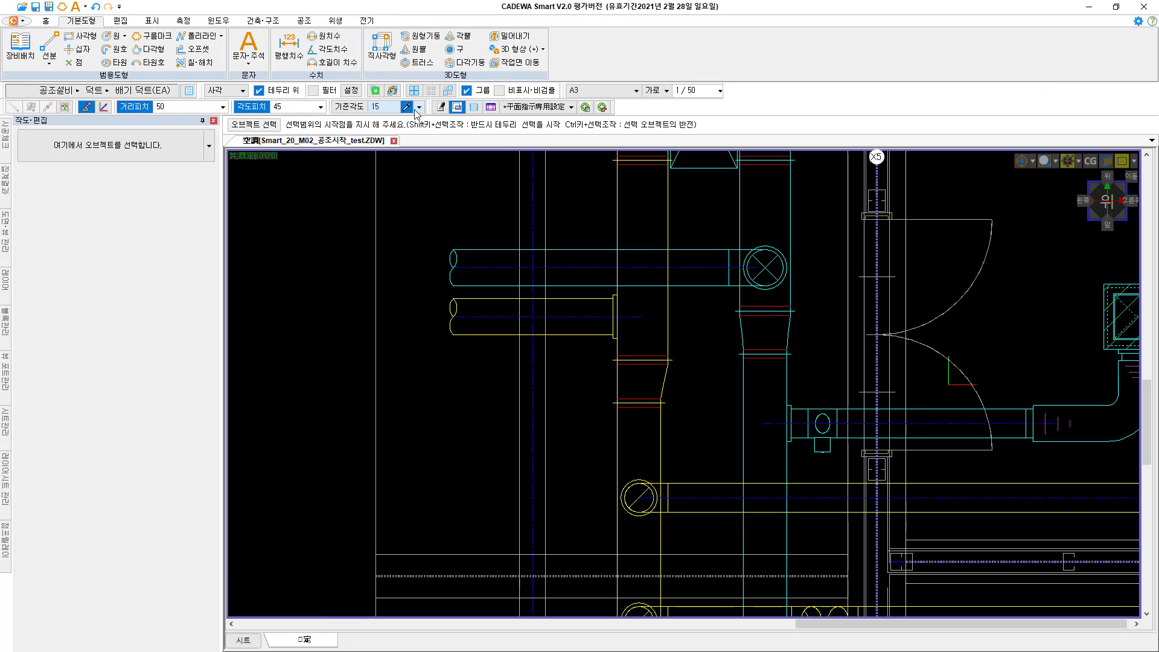
click(285, 48)
scroll(638, 381, up, 3)
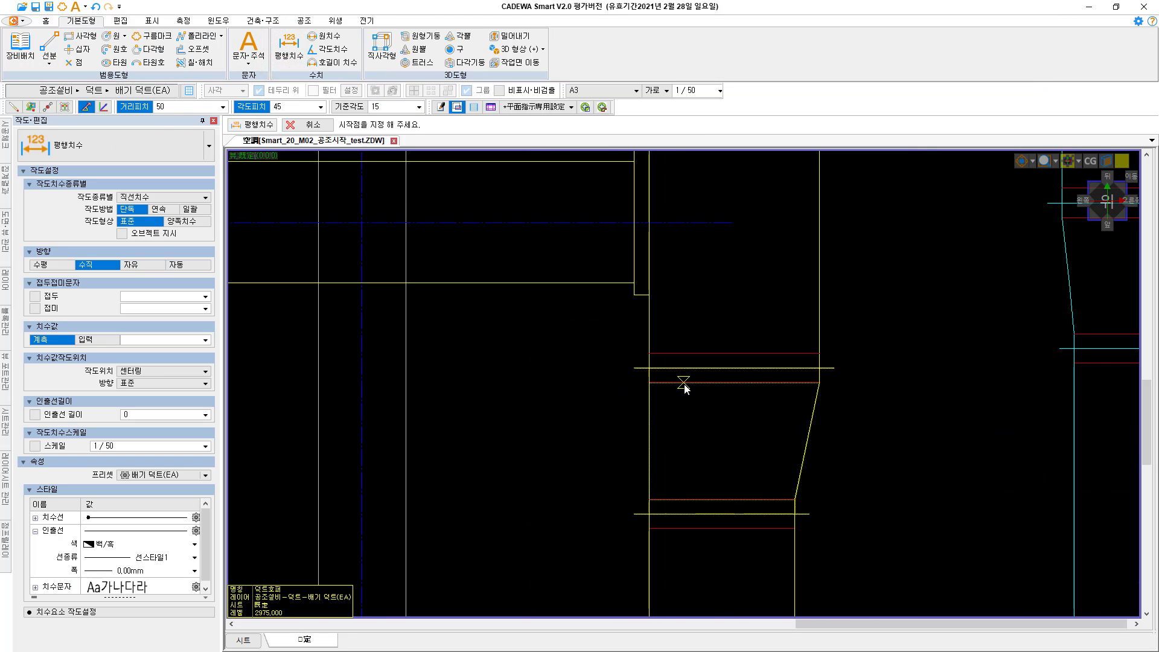
click(650, 367)
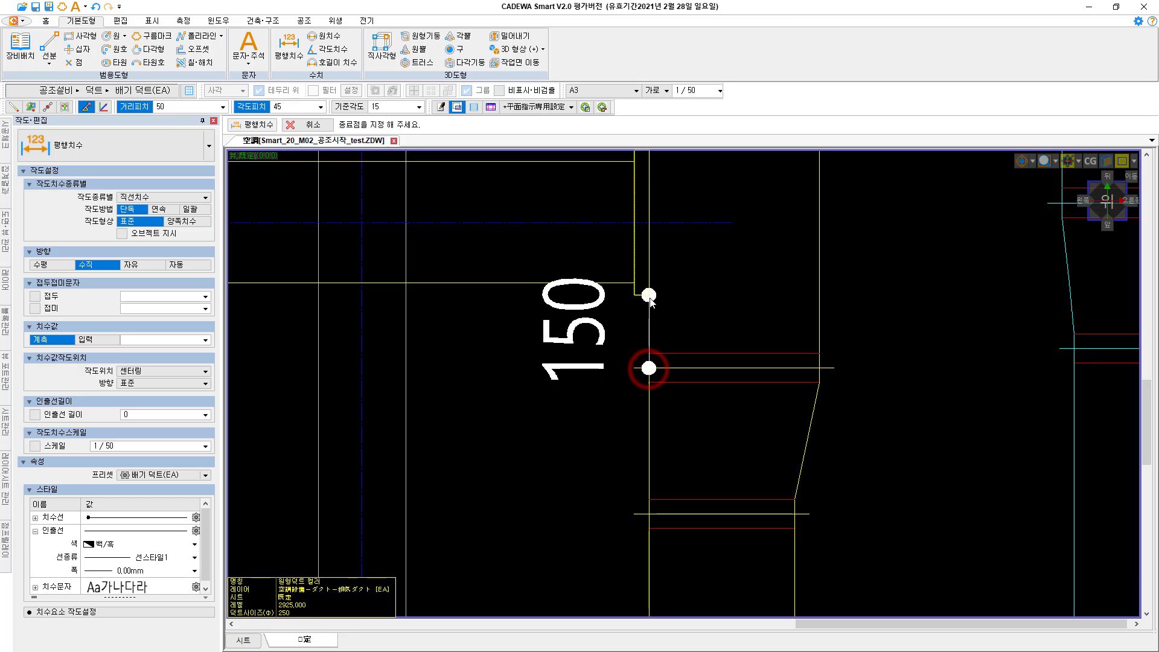
click(649, 296)
click(549, 332)
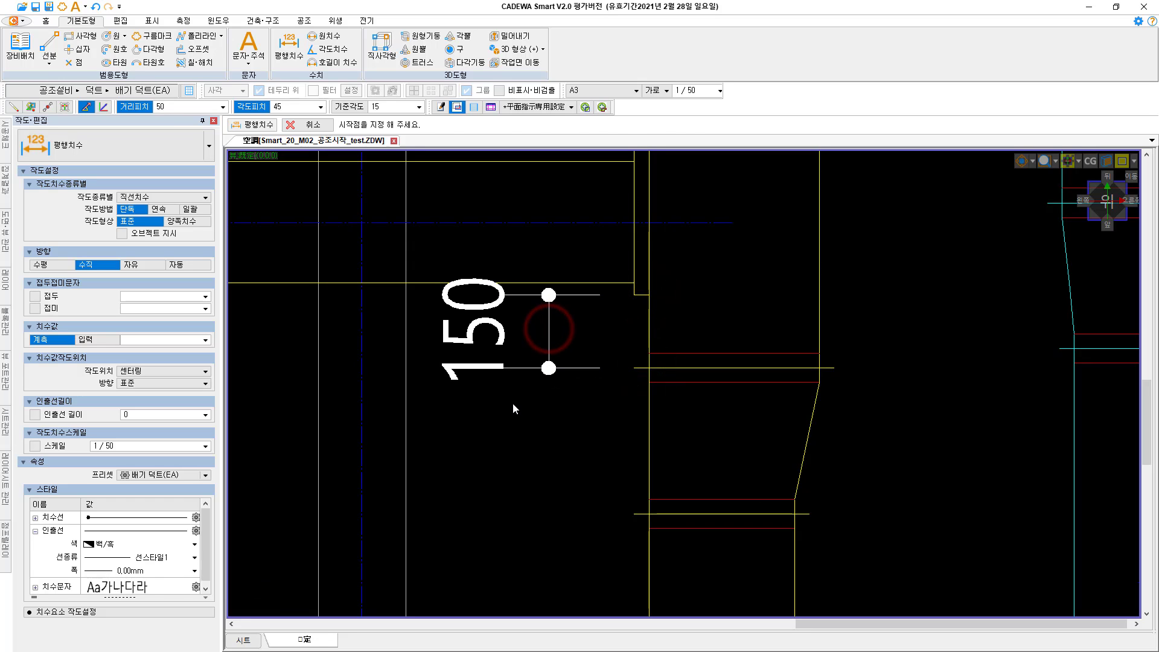
key(Escape)
Move the cyan vertical duct to 400 from the yellow duct's facing side using absolute, face-based movement with pipe-pattern deformation (배관패턴 변형) off
click(311, 23)
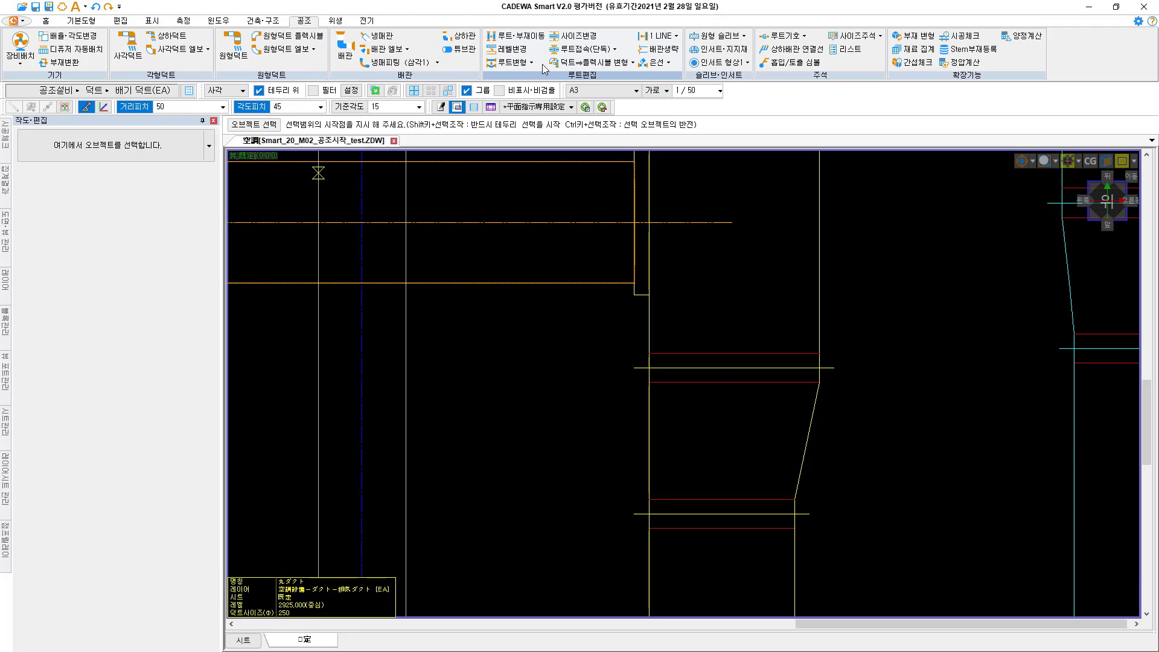
click(529, 36)
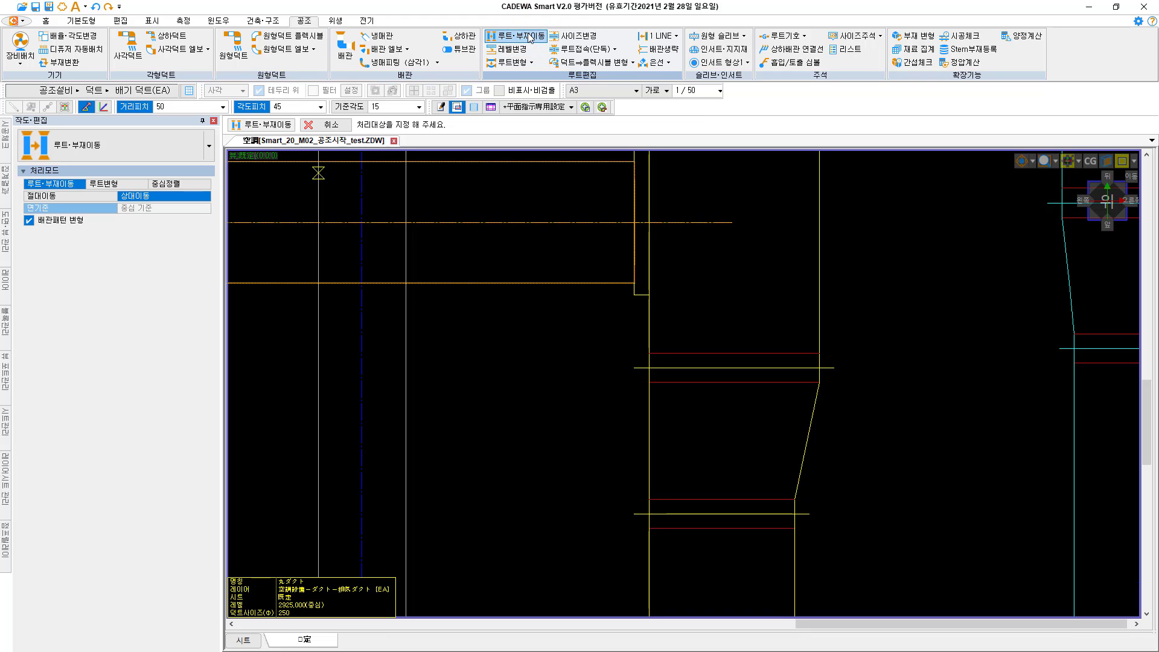
click(55, 196)
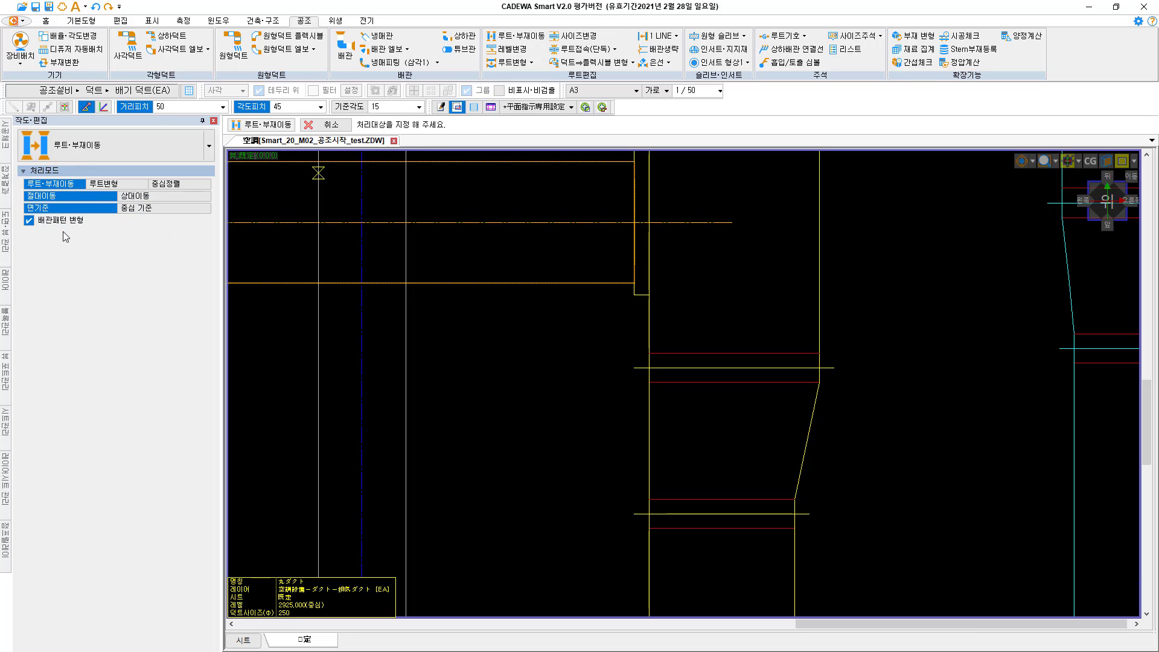
click(29, 221)
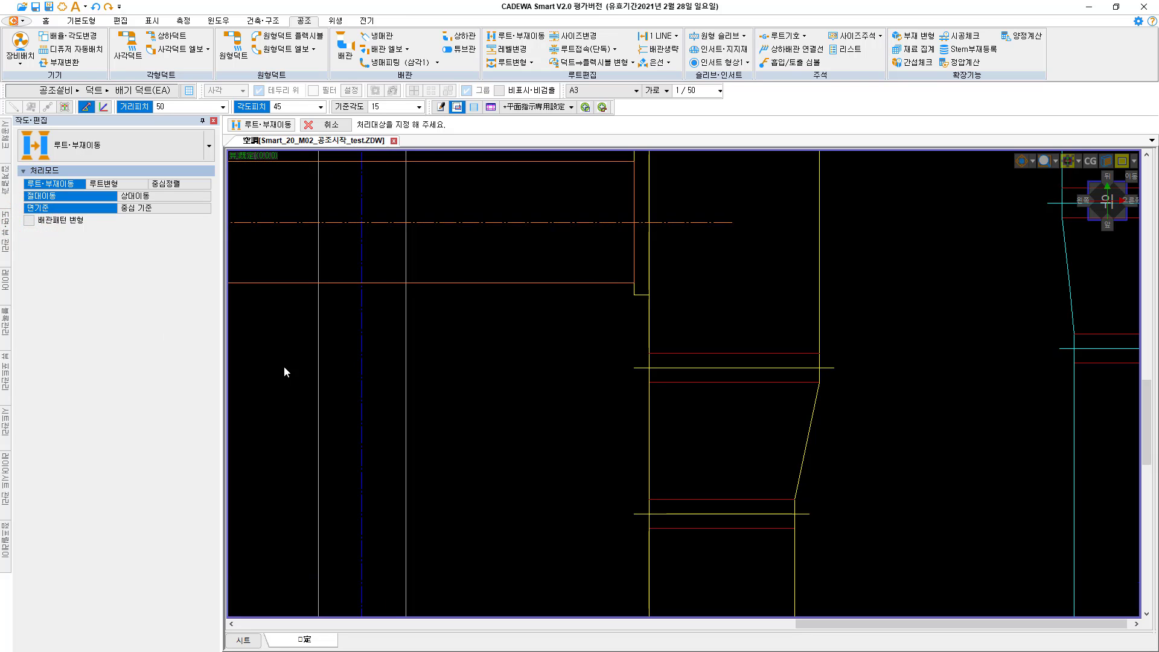
scroll(679, 383, down, 6)
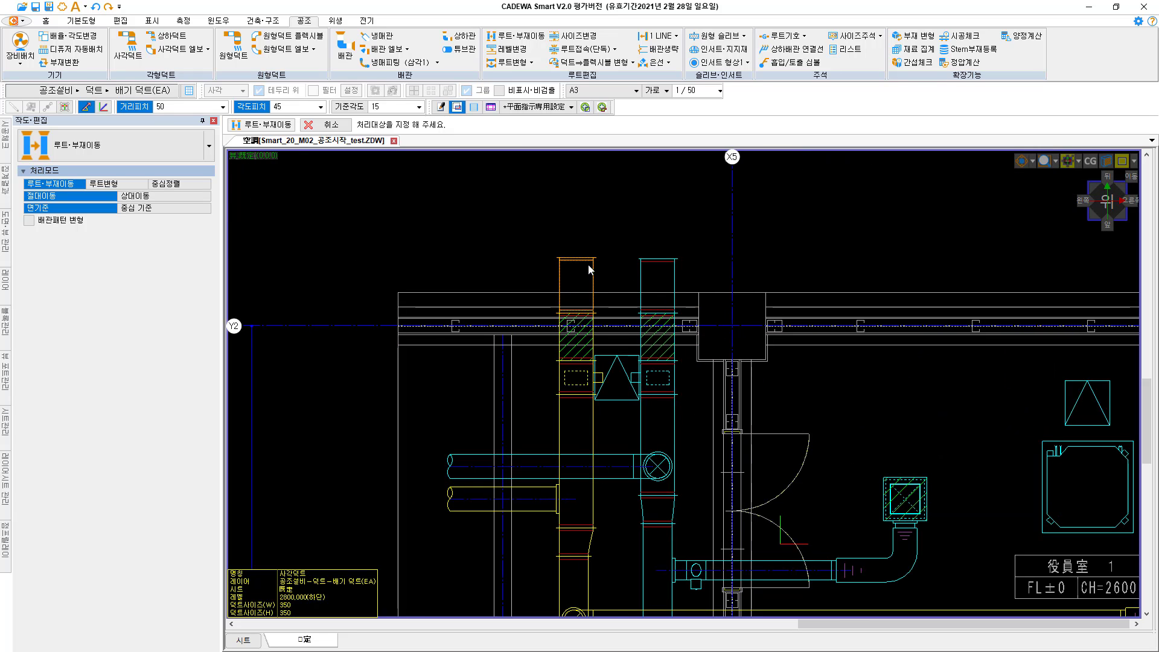
click(648, 278)
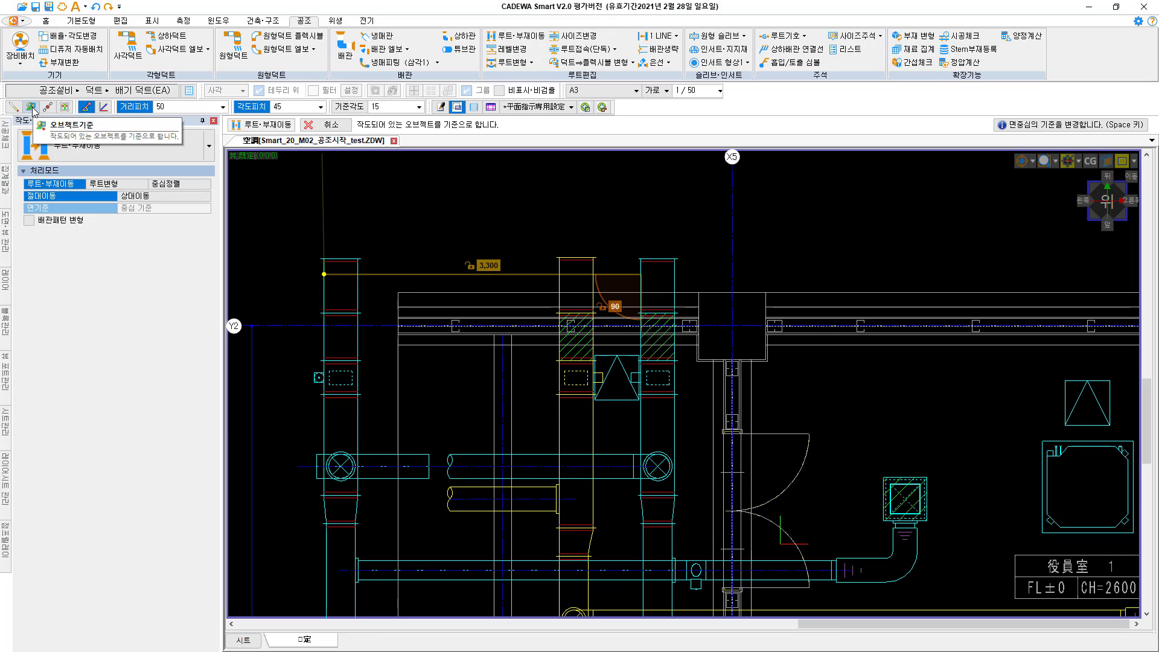
click(32, 108)
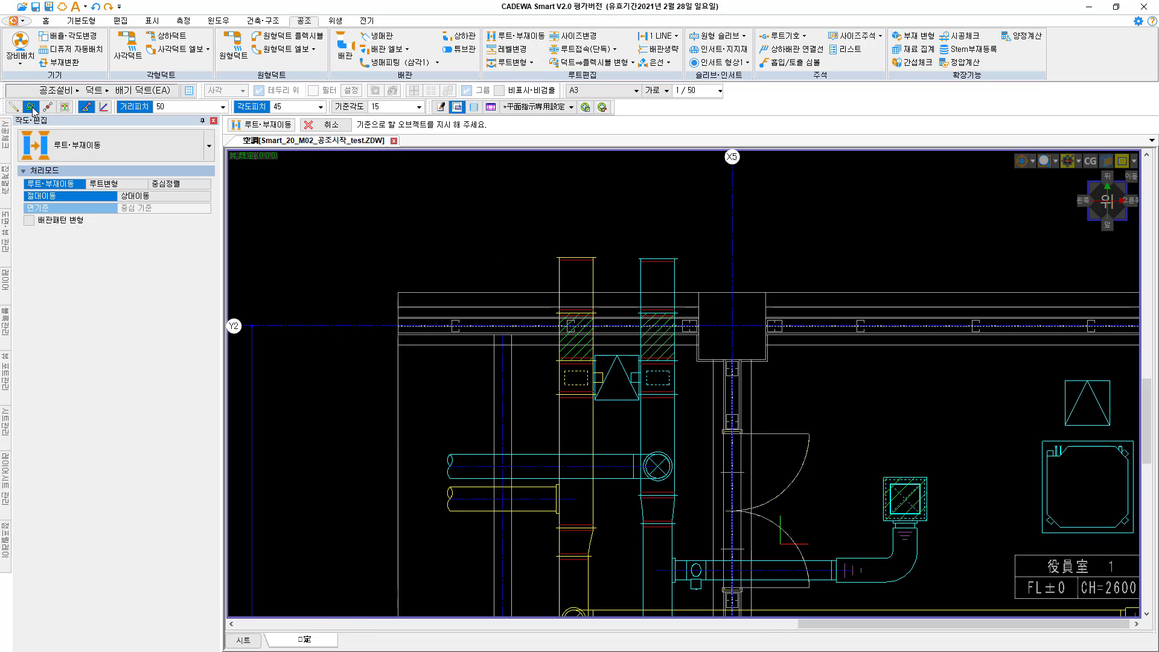
click(594, 277)
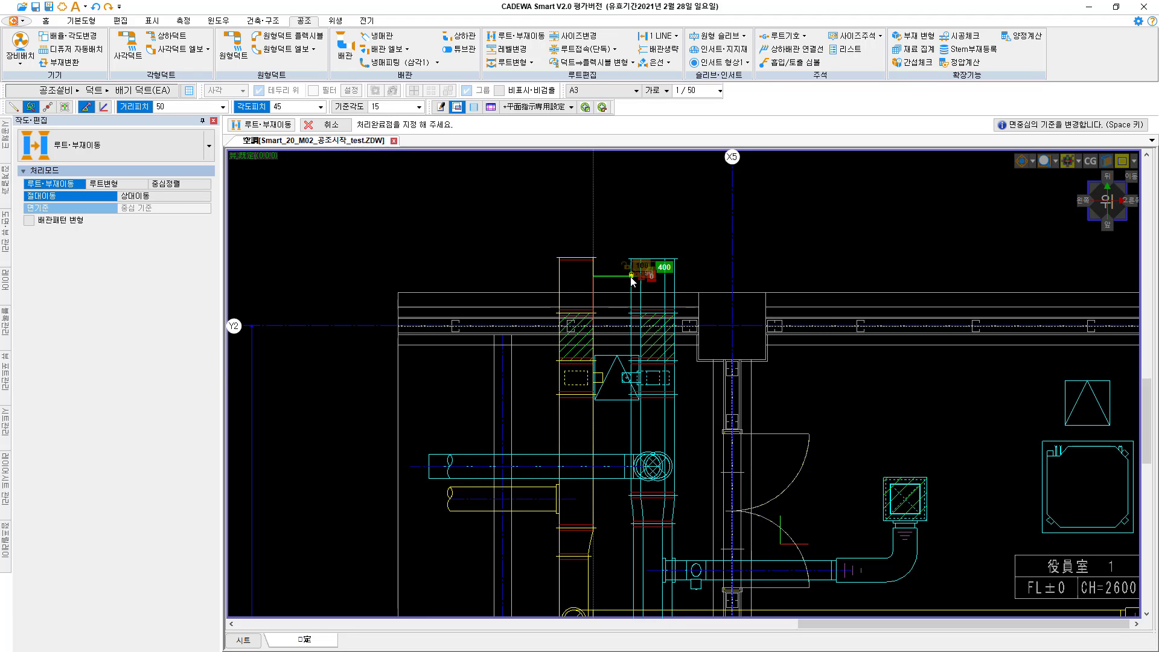
click(632, 280)
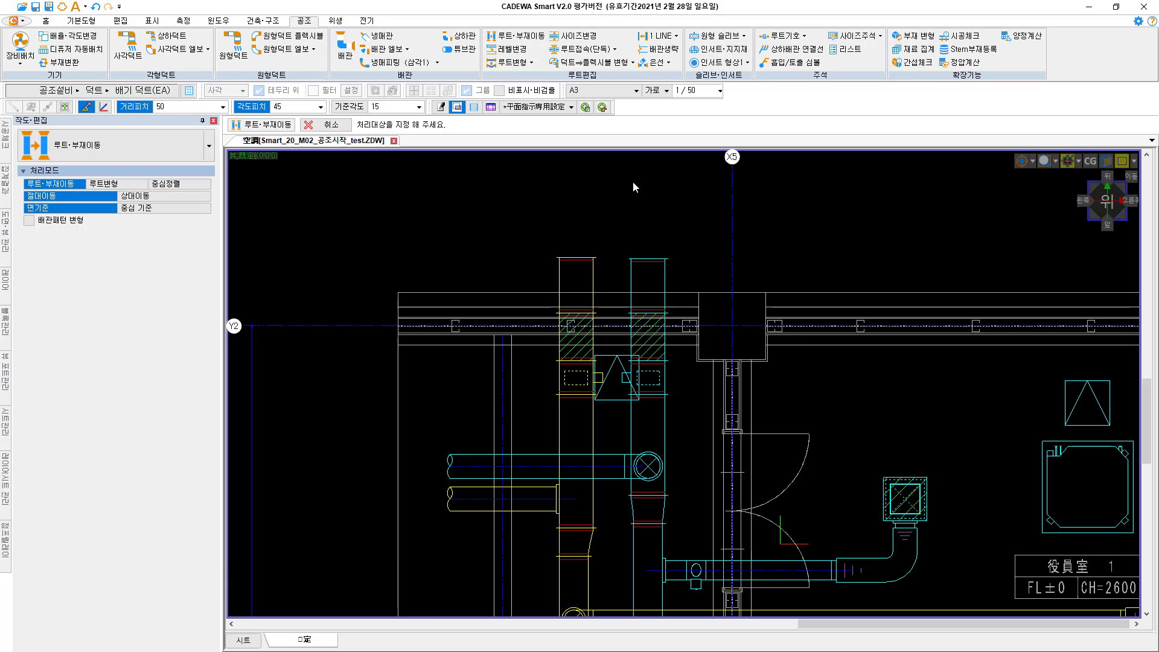
key(Escape)
Add aligned horizontal parallel dimensions above the plan for the gap between the X5 column and the cyan duct and for the cyan duct's width
click(289, 49)
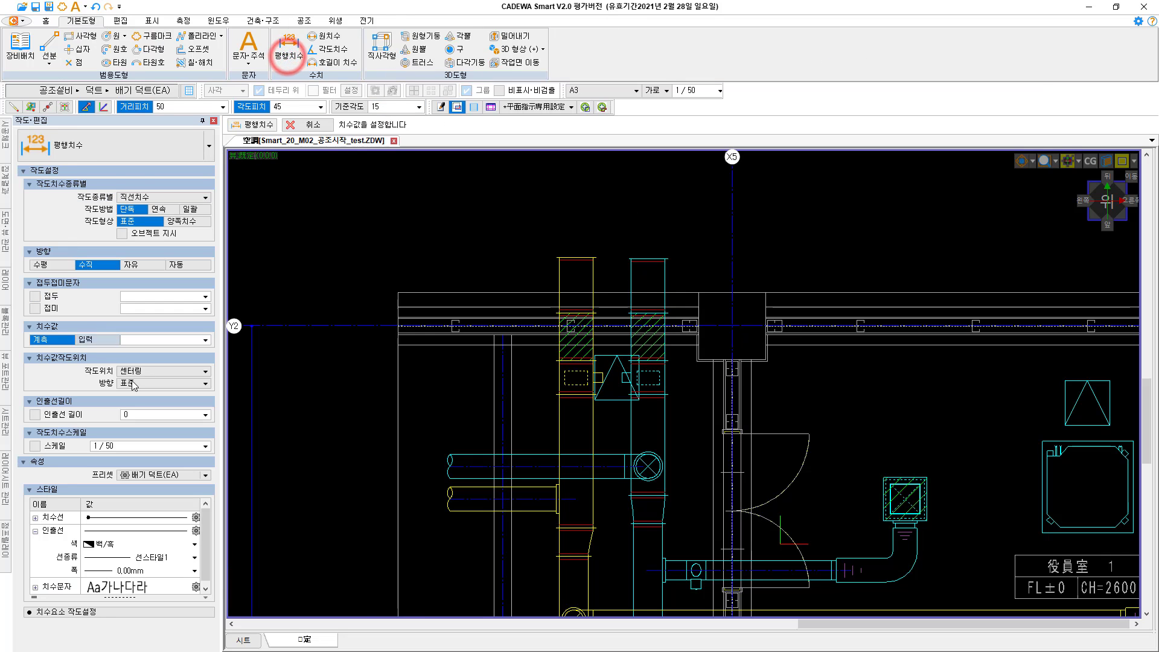
click(44, 264)
click(698, 293)
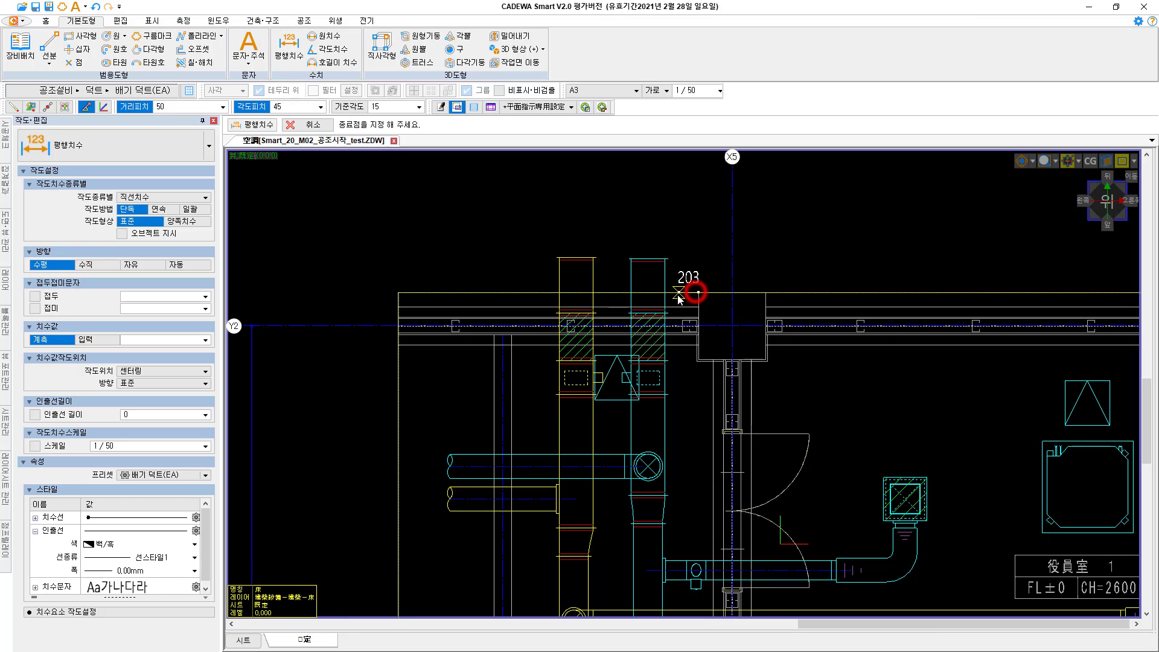
click(666, 295)
click(682, 216)
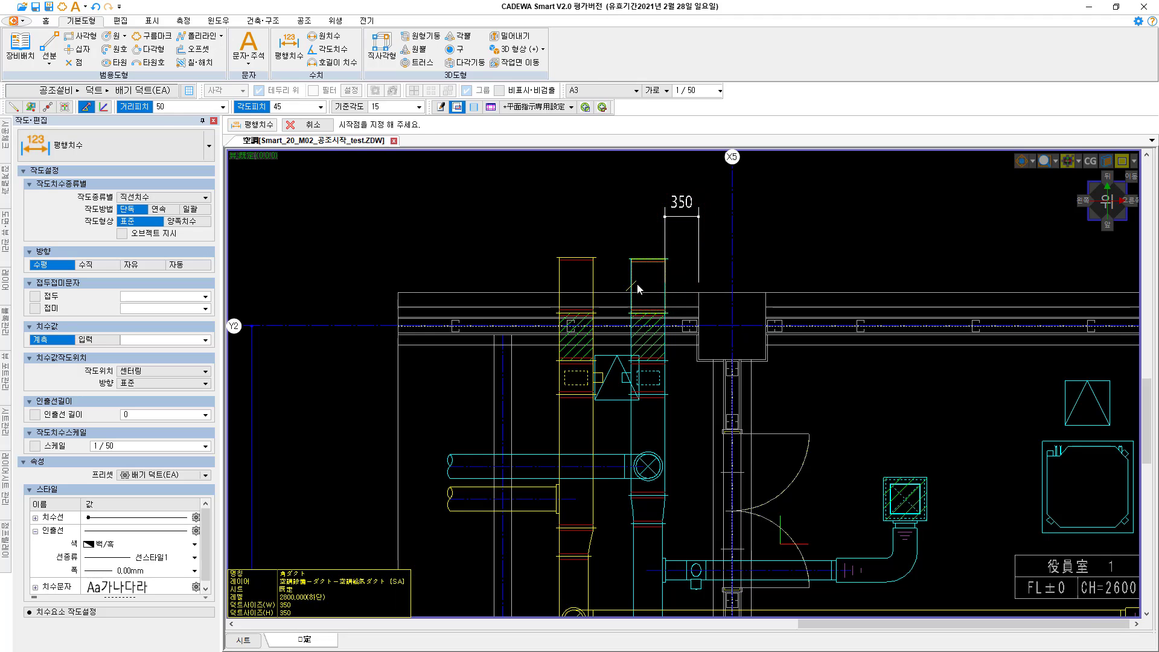
click(665, 285)
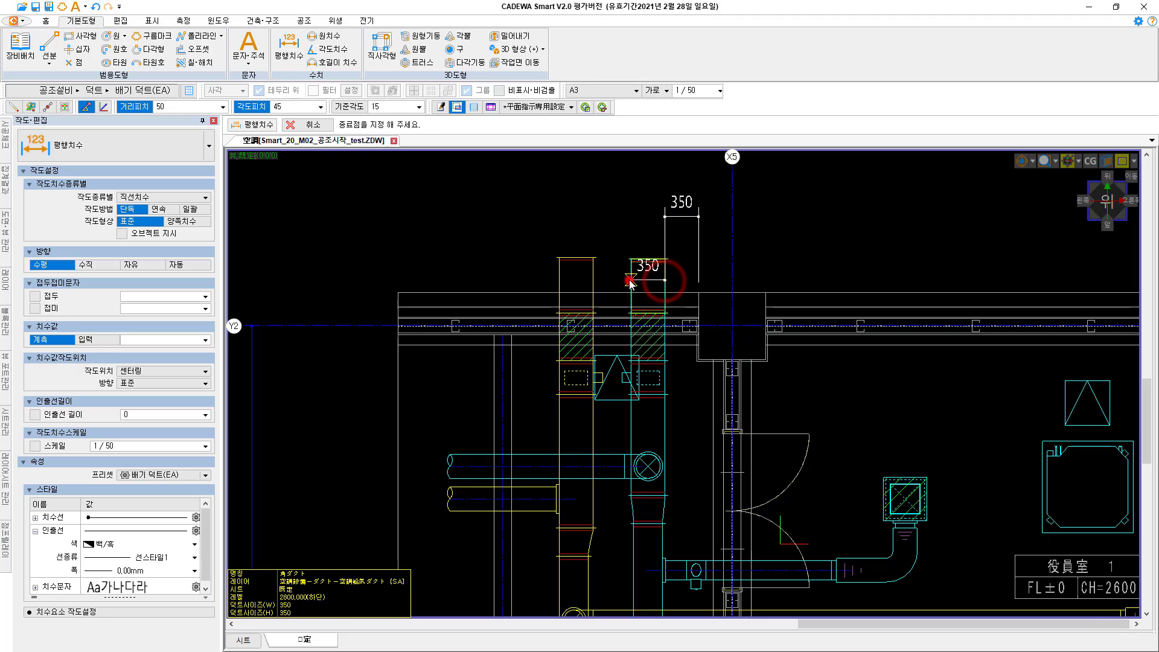
click(631, 282)
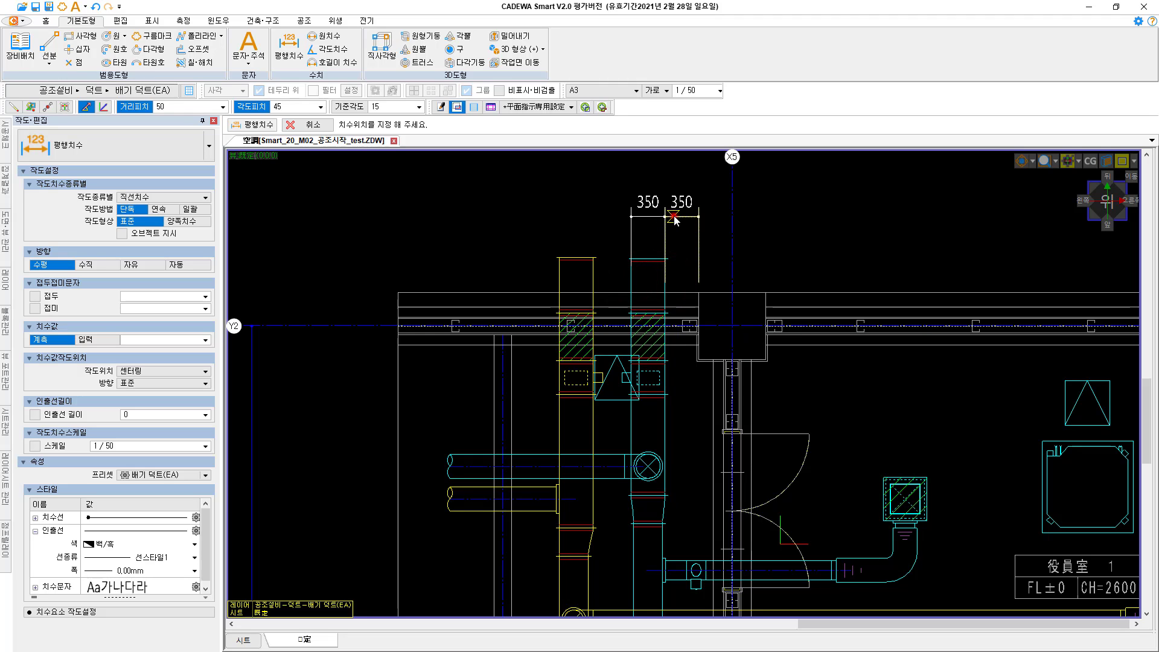
click(671, 219)
Continue the horizontal dimension row with the gap between the cyan and yellow ducts and the yellow duct's width
click(631, 281)
click(592, 281)
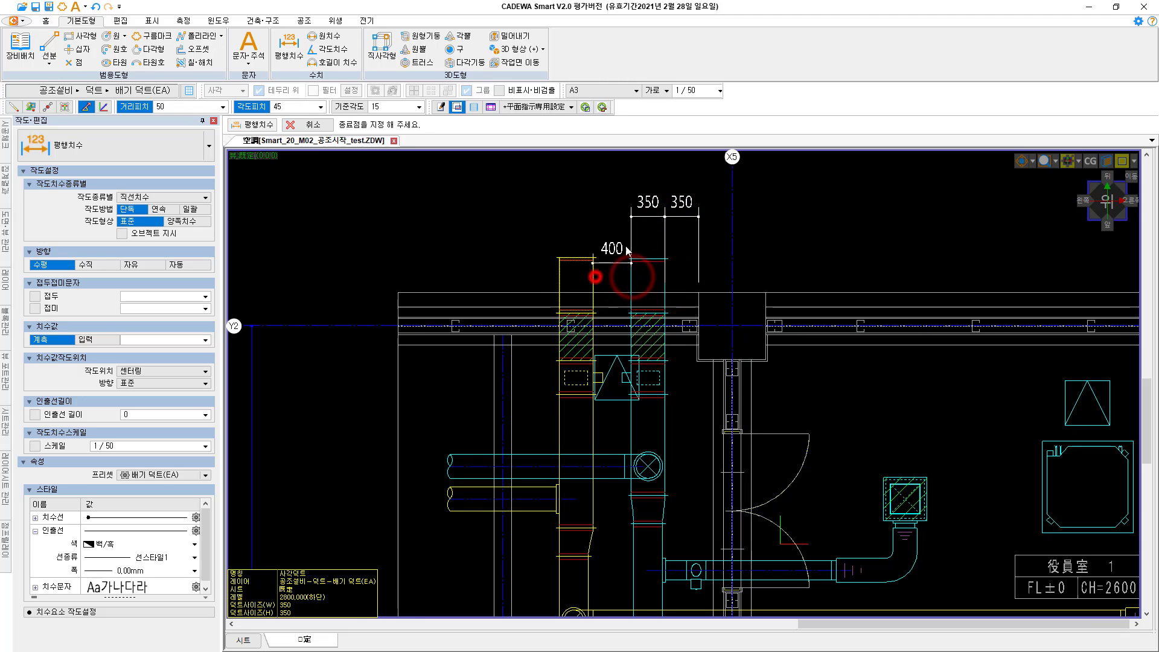
click(645, 215)
click(592, 281)
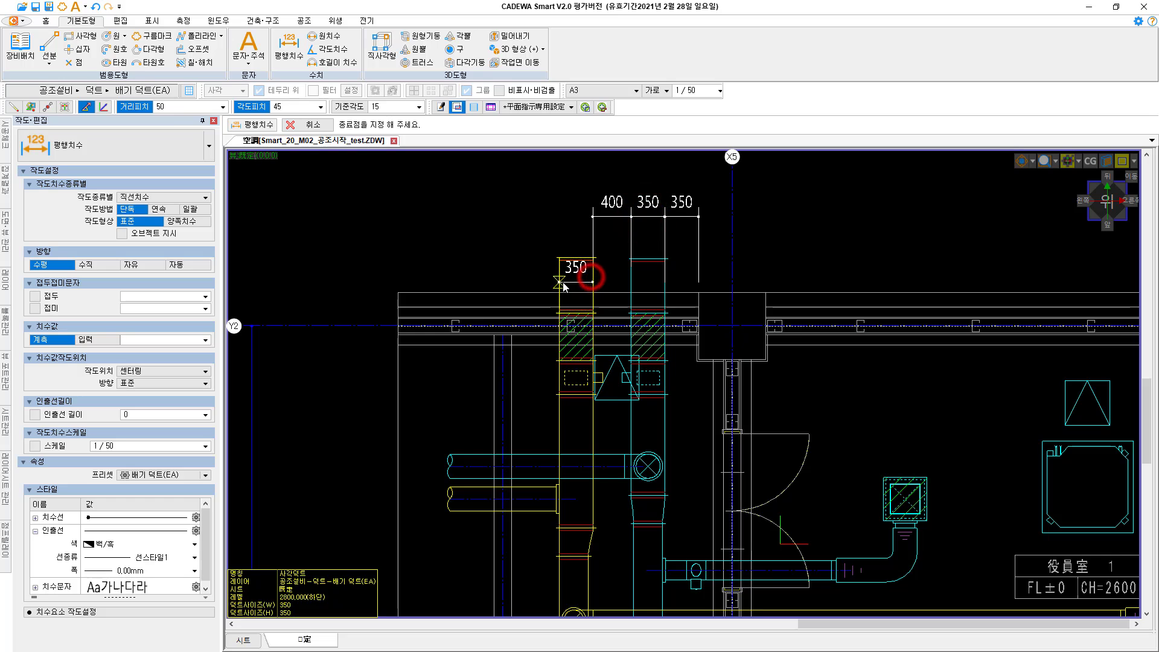
click(560, 282)
click(611, 216)
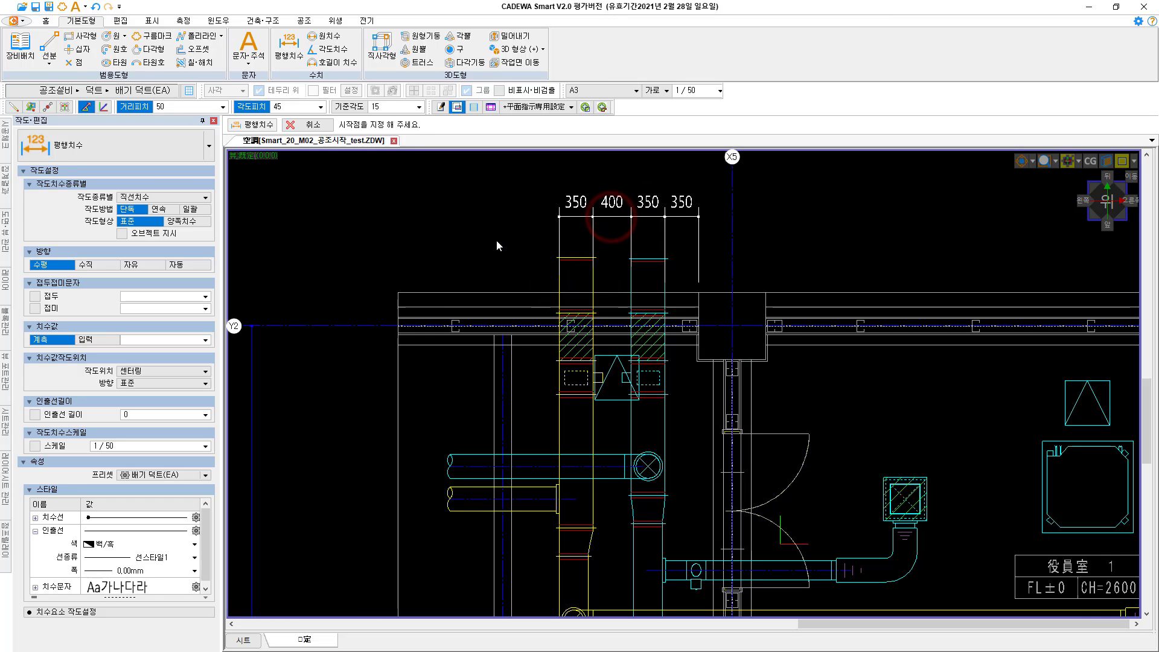
key(Escape)
Delete the four horizontal dimensions above the two vertical ducts
drag(705, 187, 531, 226)
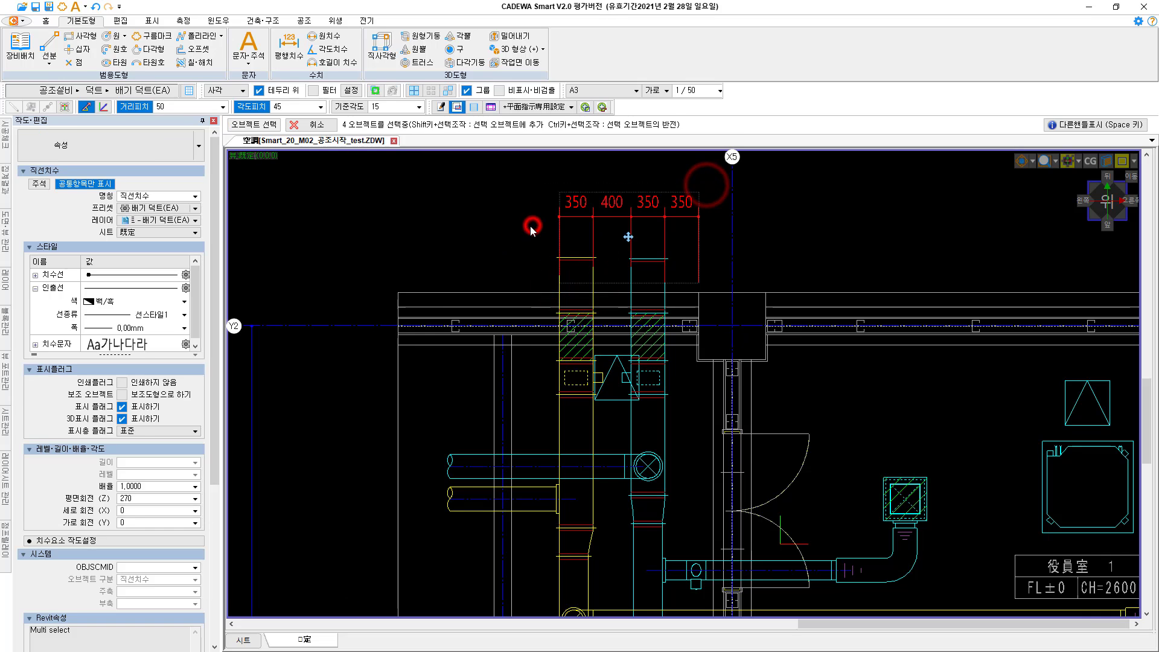
key(Delete)
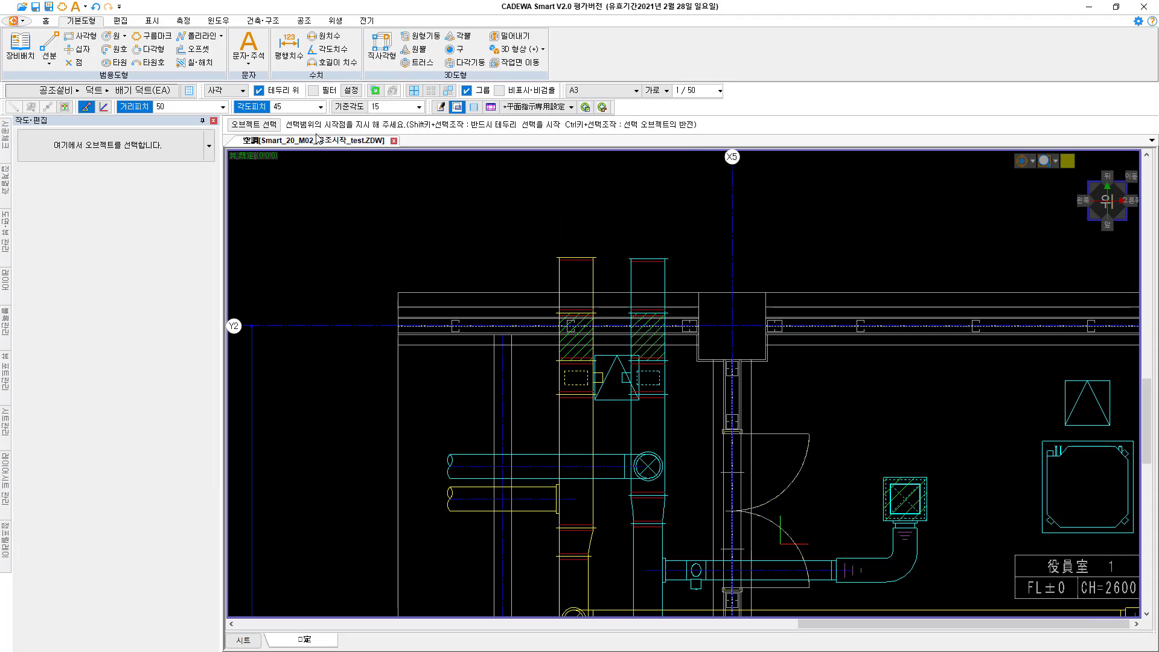
Add one row of horizontal parallel dimensions above the two vertical ducts, out to the X5 column, using the batch (일괄) method
click(286, 59)
click(191, 210)
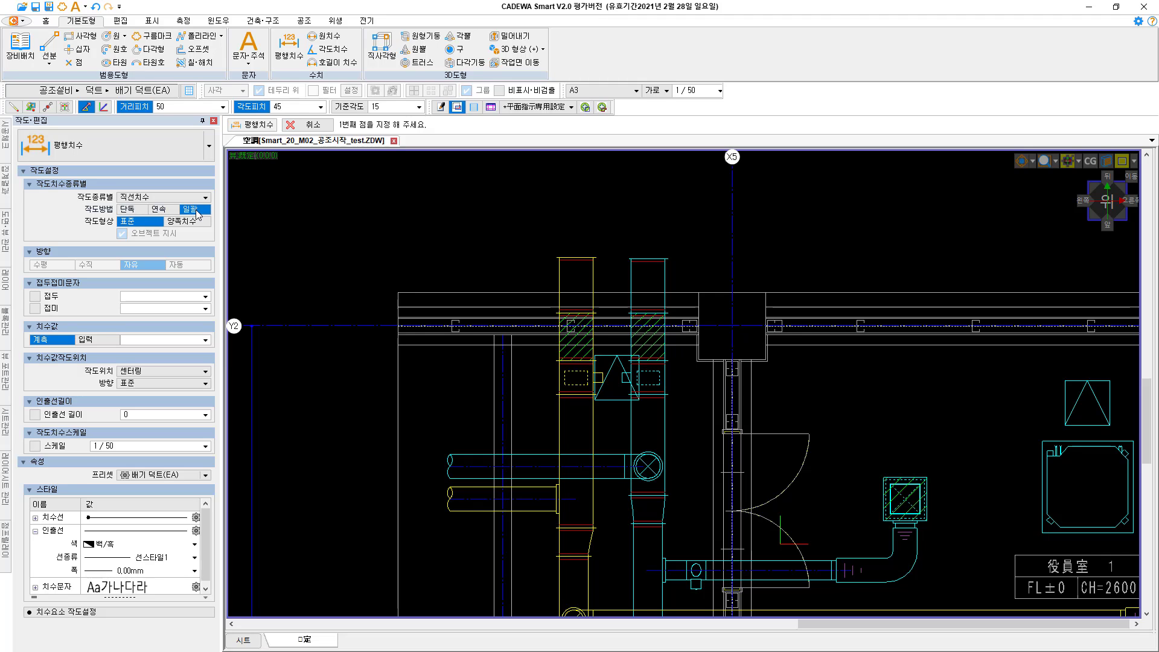
click(560, 277)
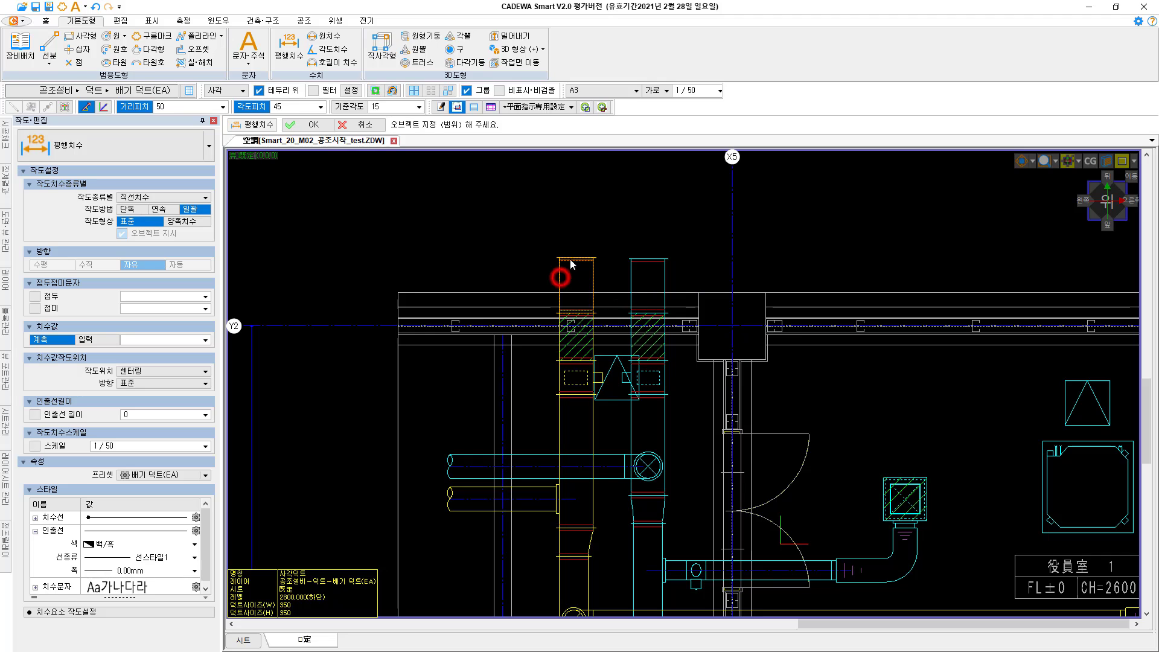
click(682, 227)
click(495, 273)
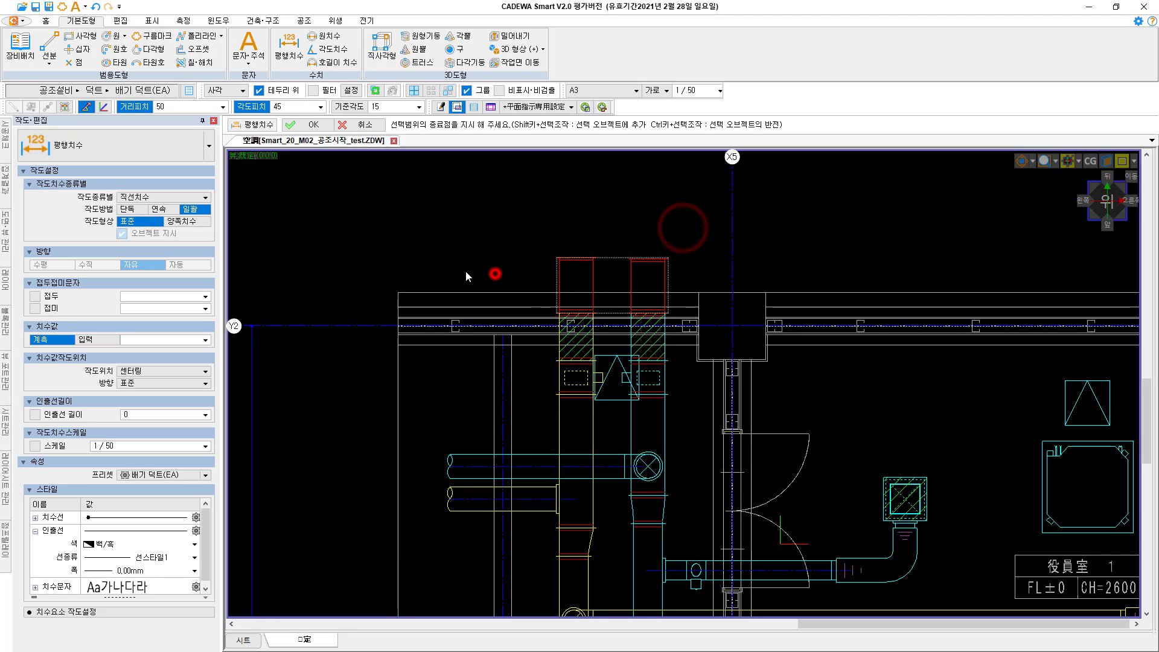
right_click(614, 219)
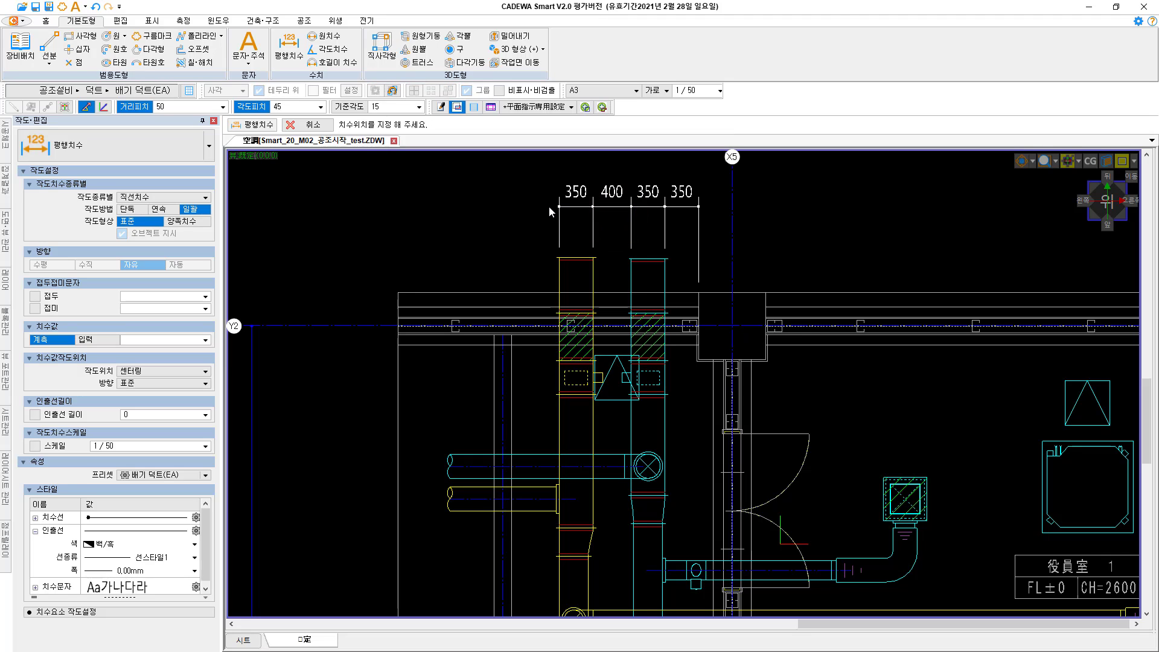
click(551, 212)
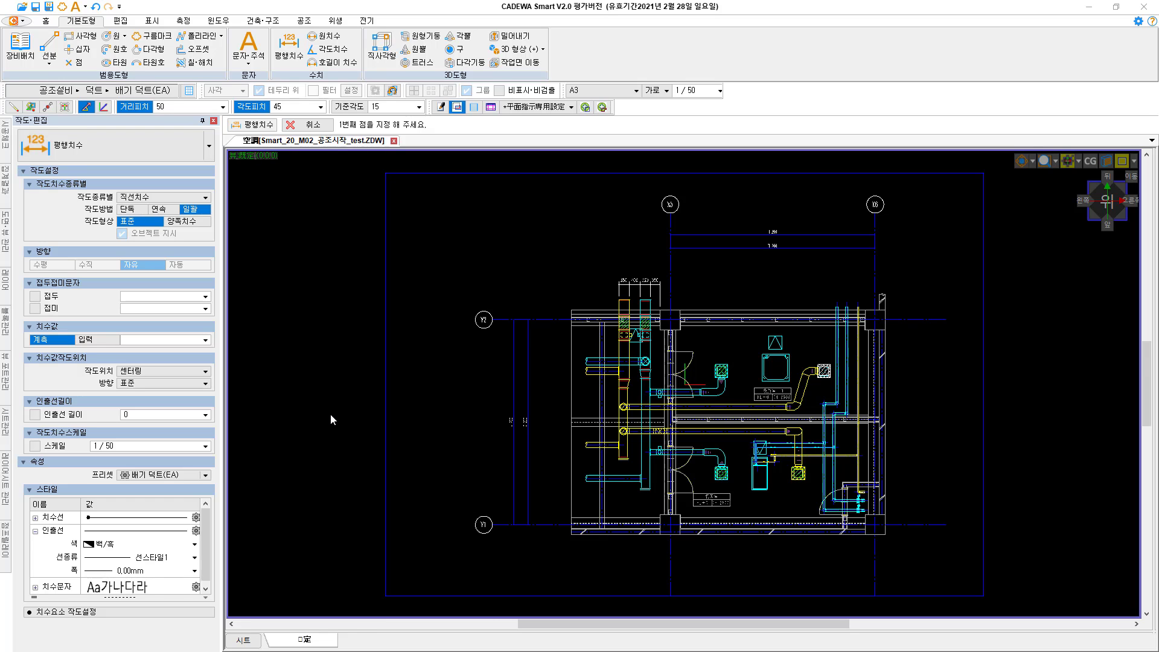
Switch the window to the four-view layout with plan, right side, front and 3D views
middle_drag(681, 440, 568, 381)
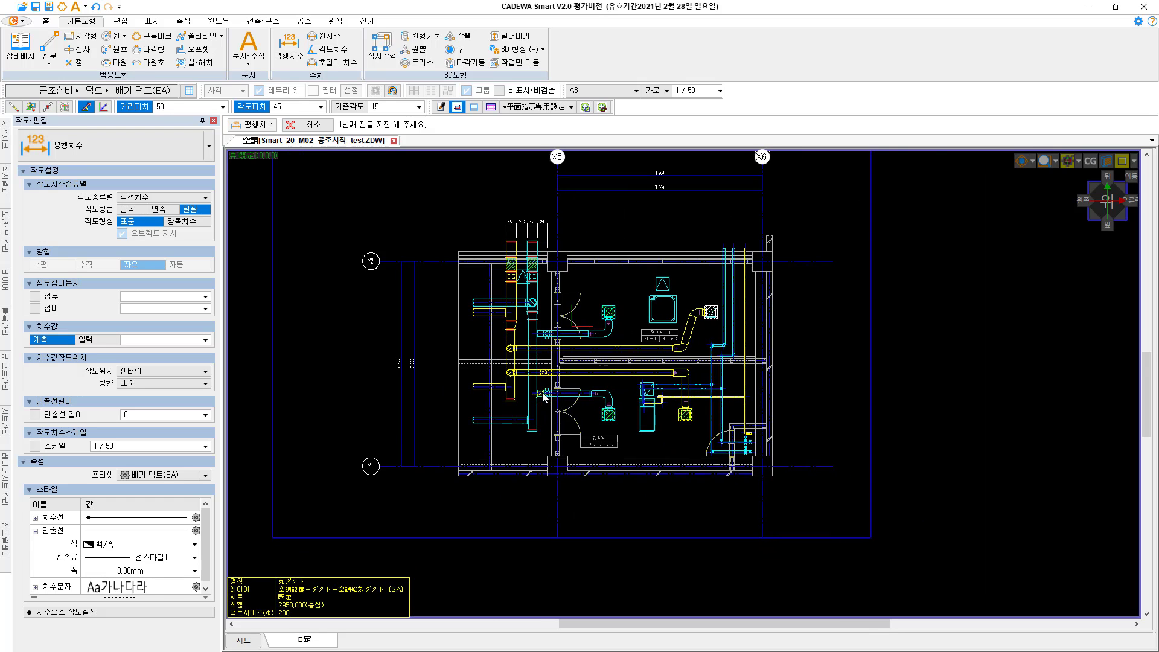
scroll(568, 381, up, 4)
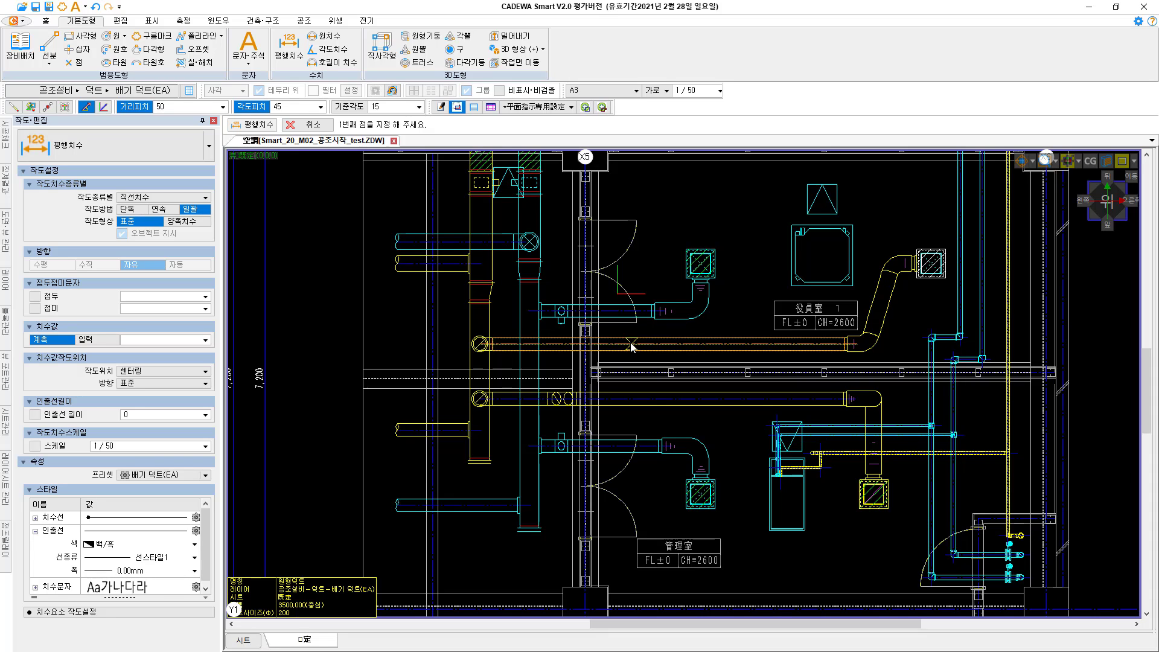
click(305, 20)
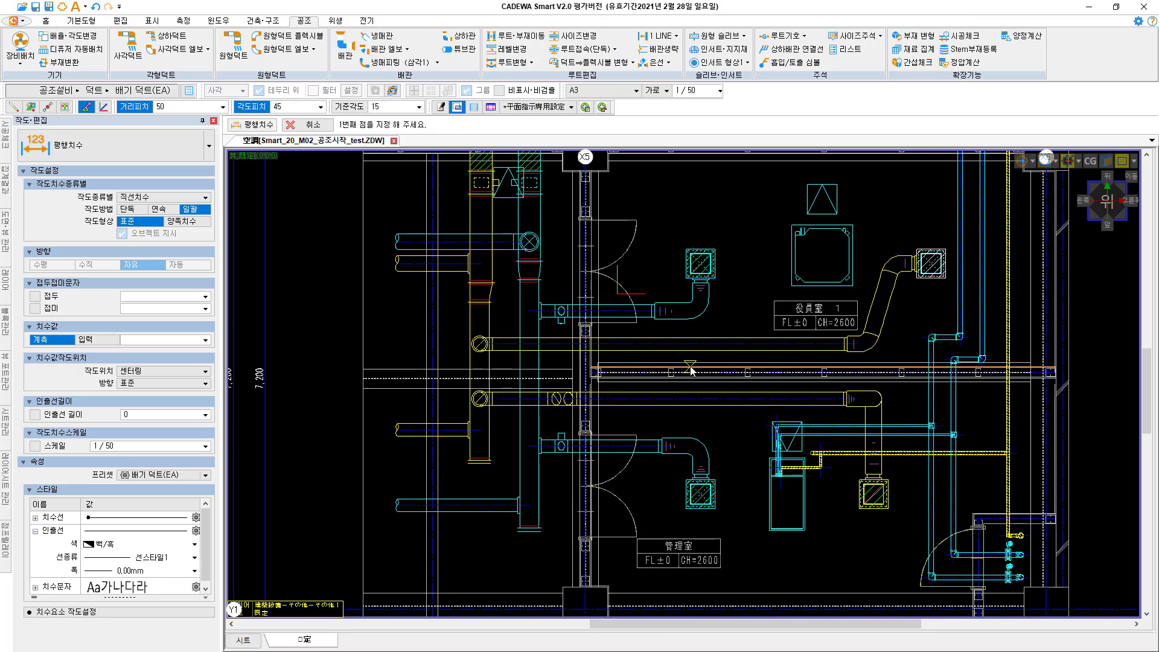
click(221, 23)
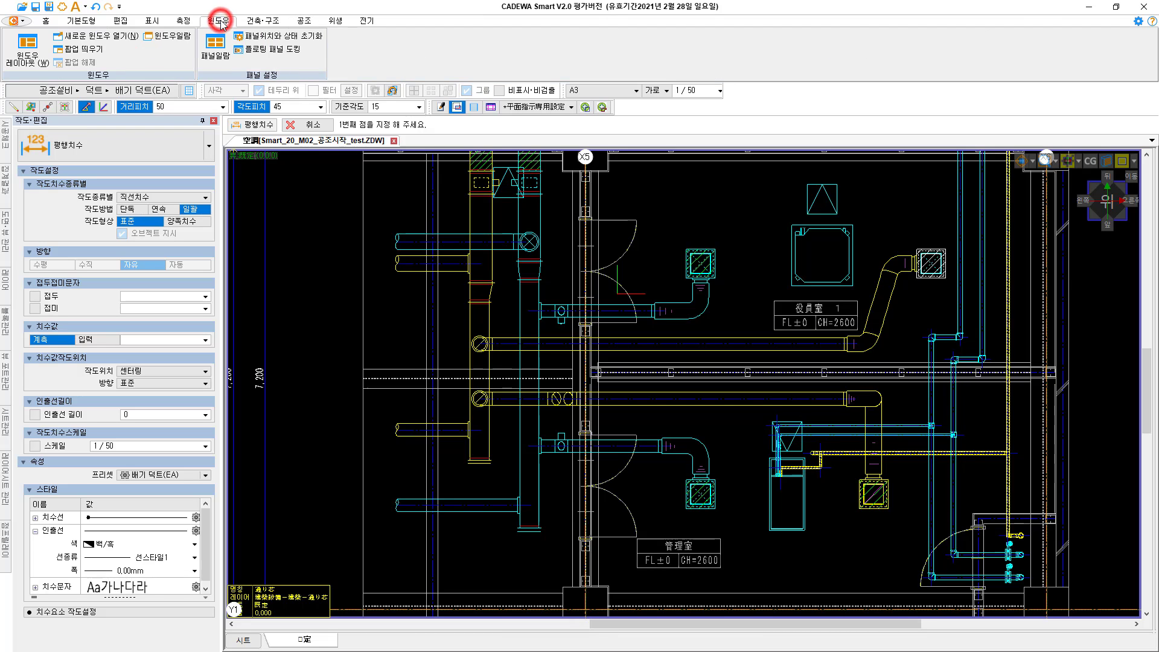
click(24, 48)
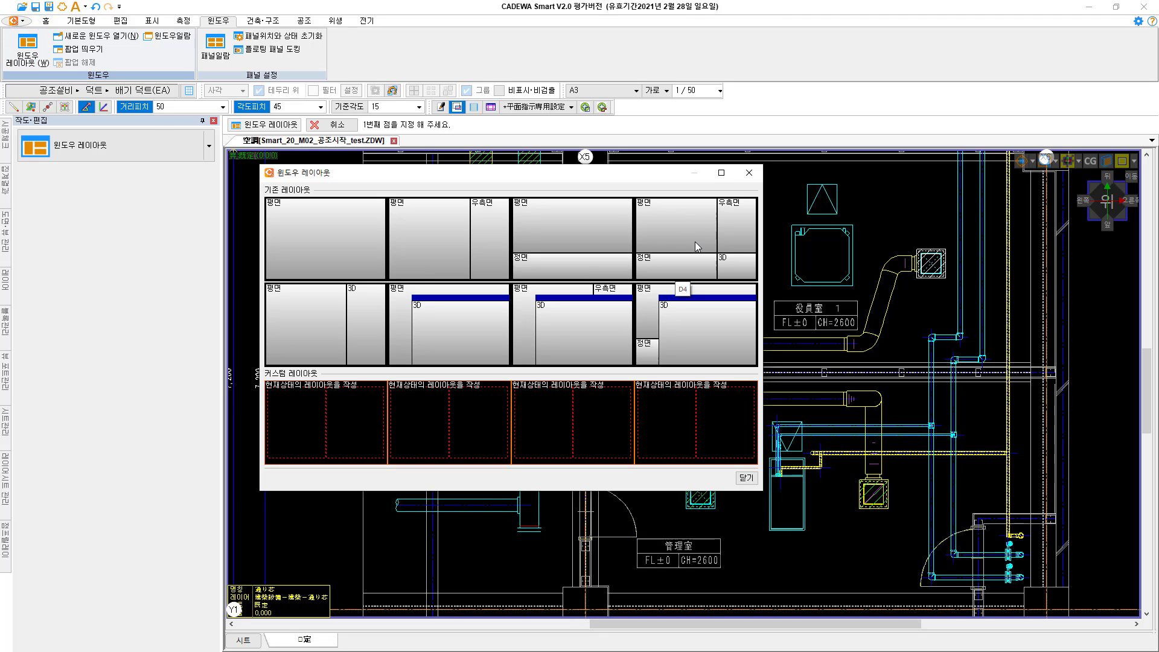
click(690, 241)
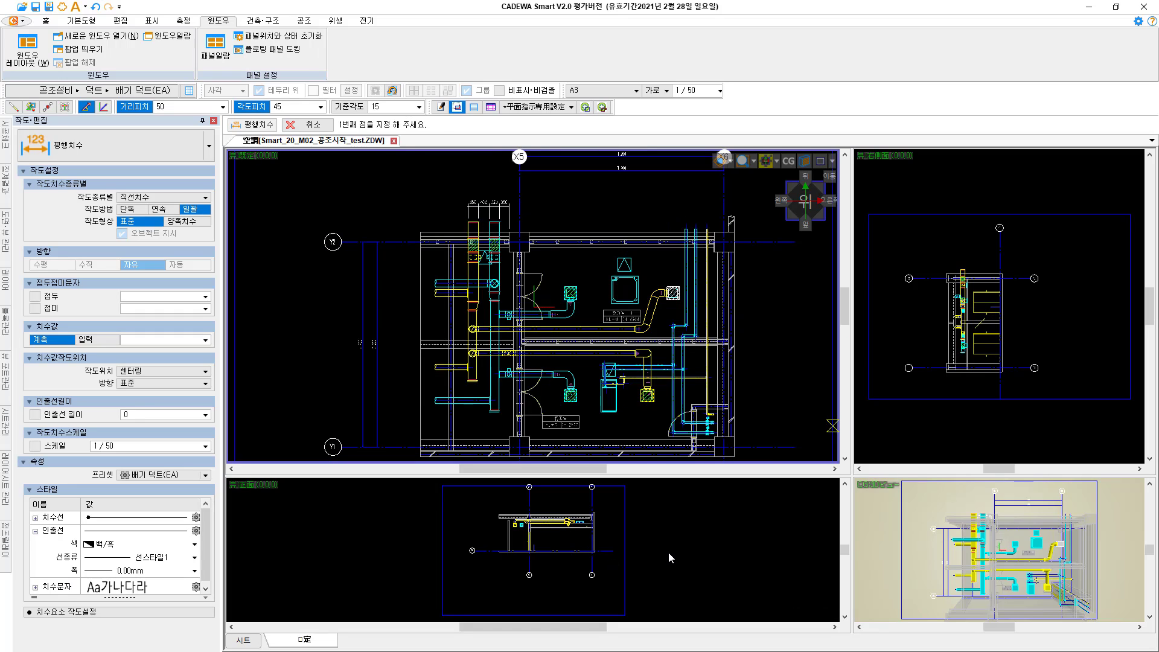
Focus the views on the upper yellow horizontal round duct with the 1:1 scale display (1:1 스케일 표시)
right_click(547, 331)
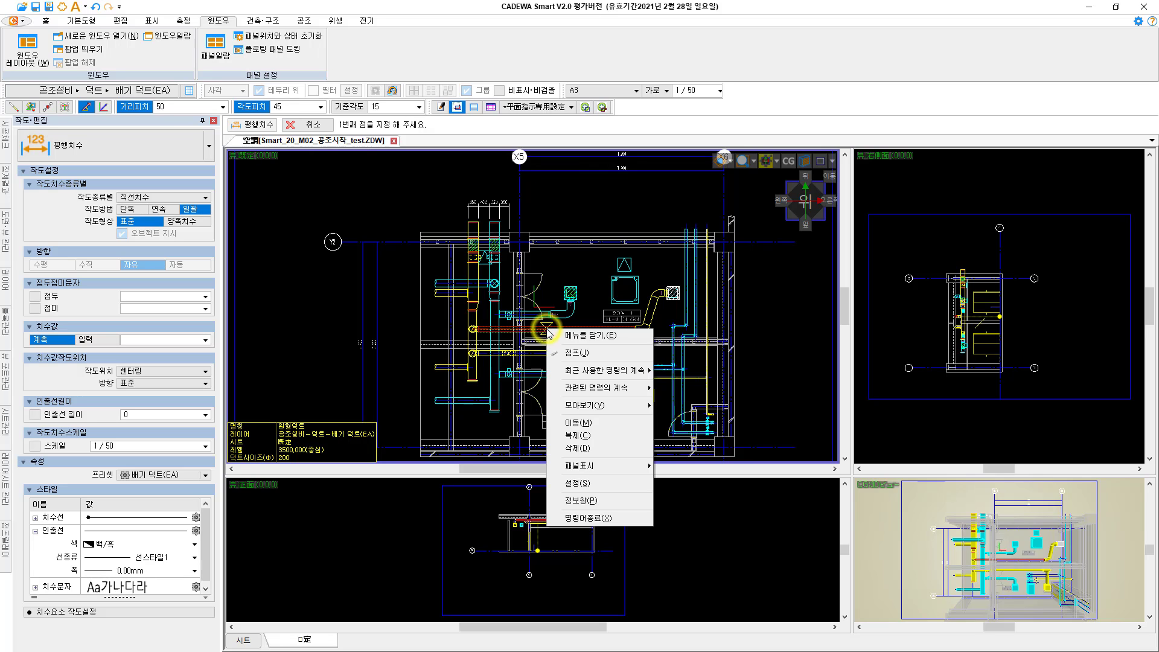
click(597, 404)
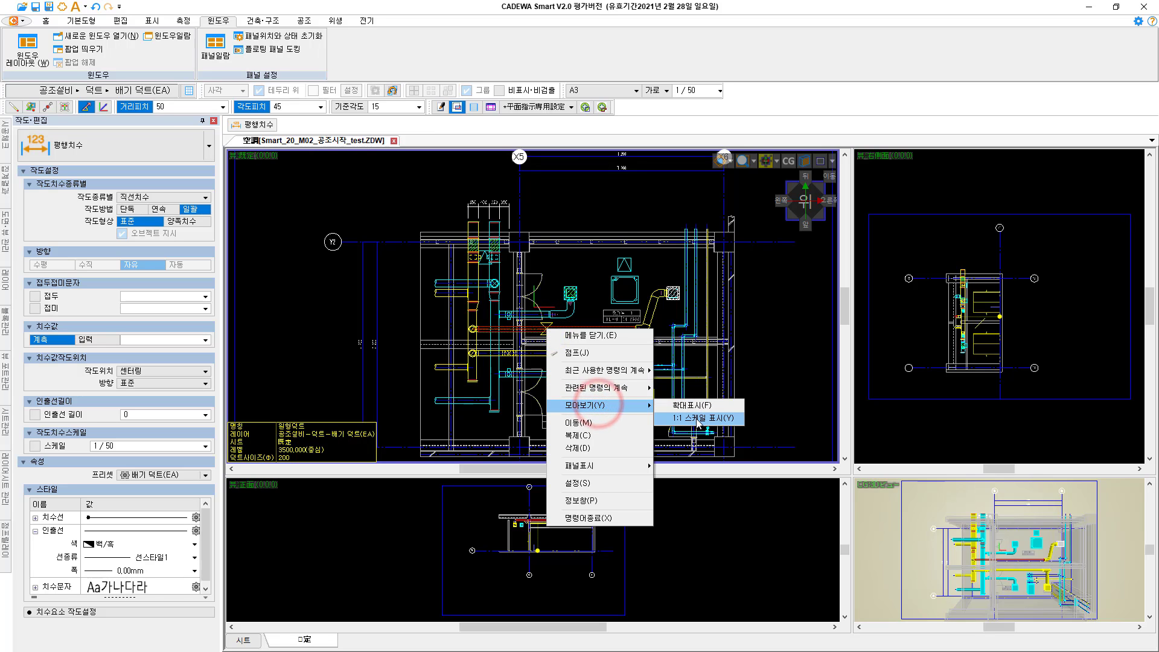
click(695, 417)
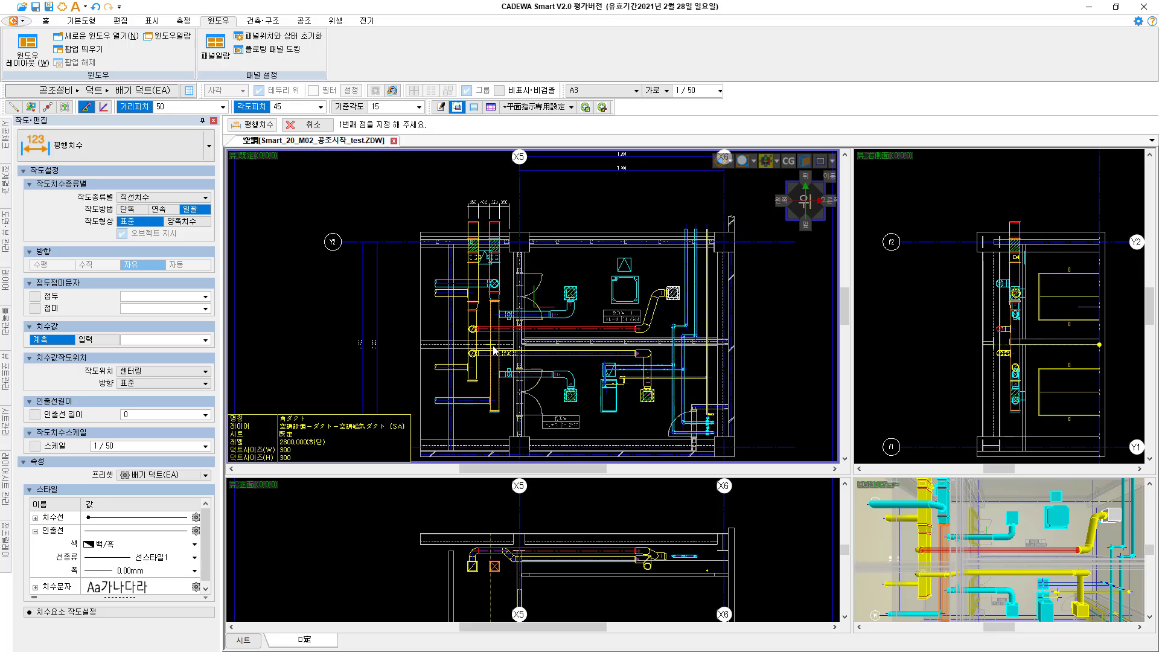
click(491, 106)
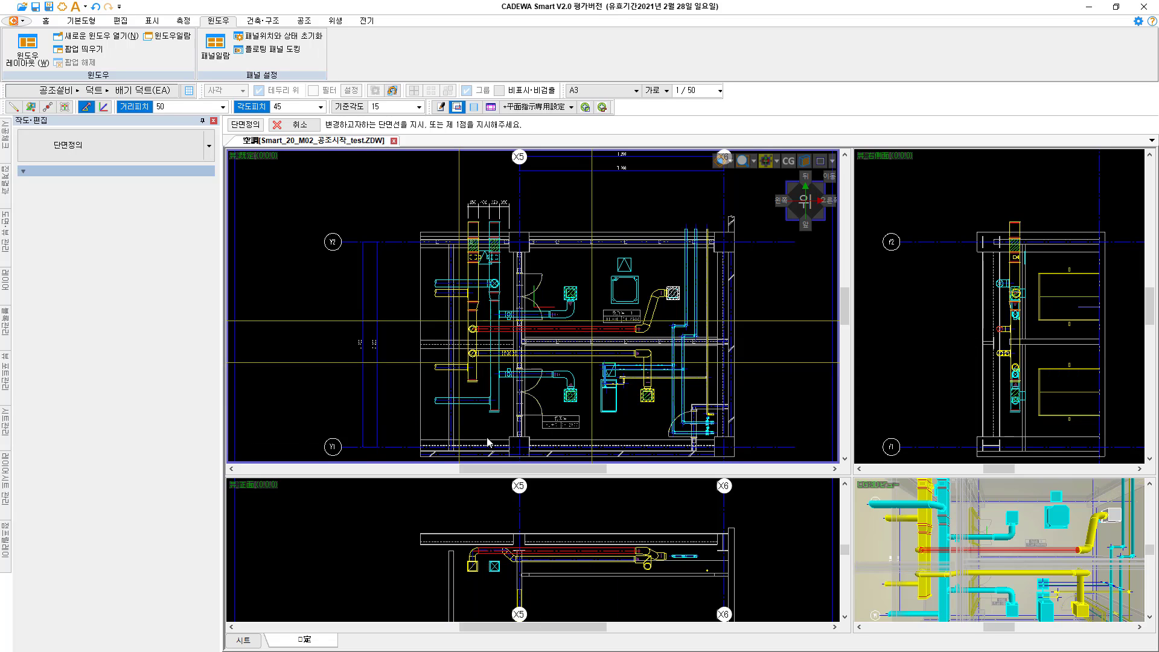
scroll(520, 548, up, 4)
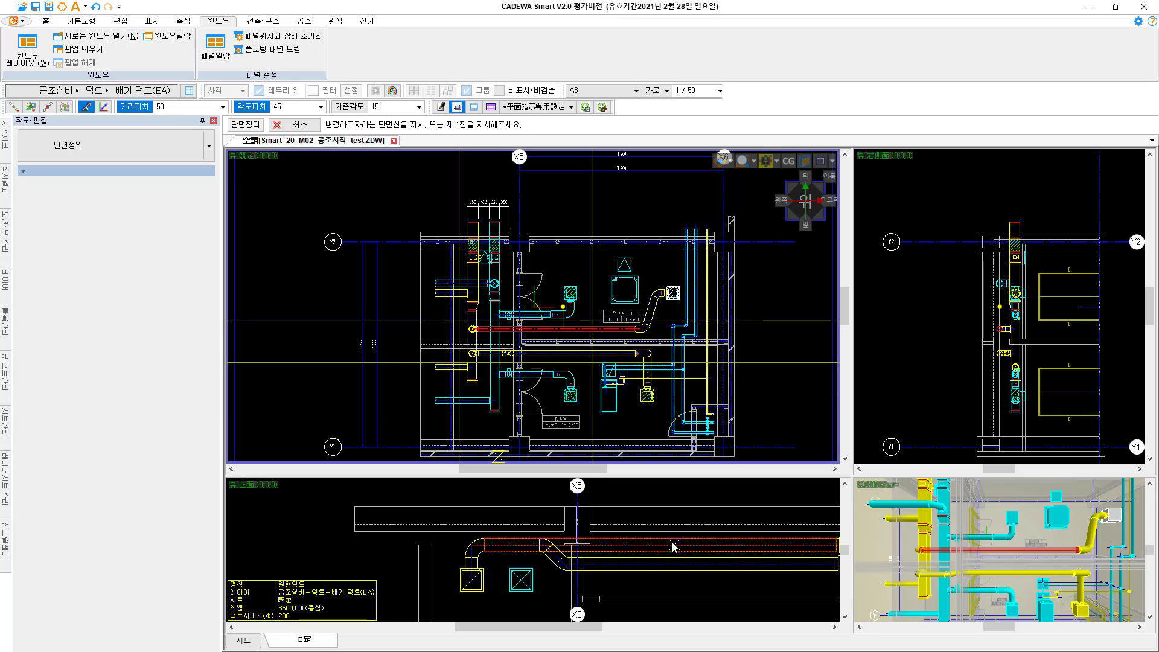
key(Escape)
key(Escape)
click(606, 549)
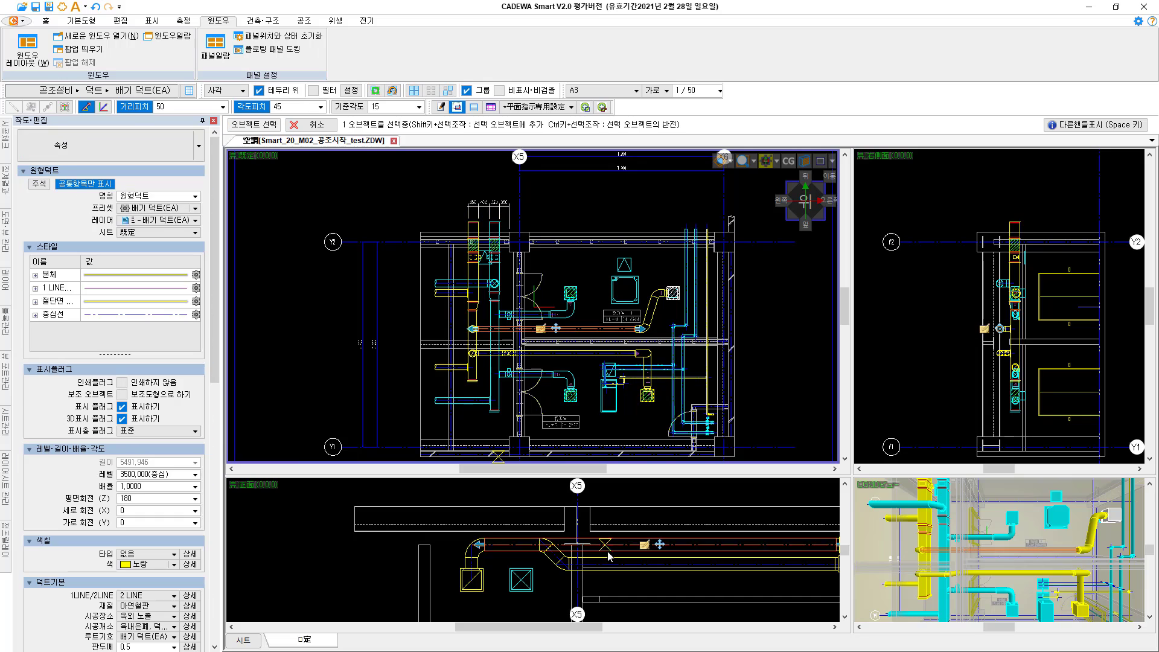
key(Escape)
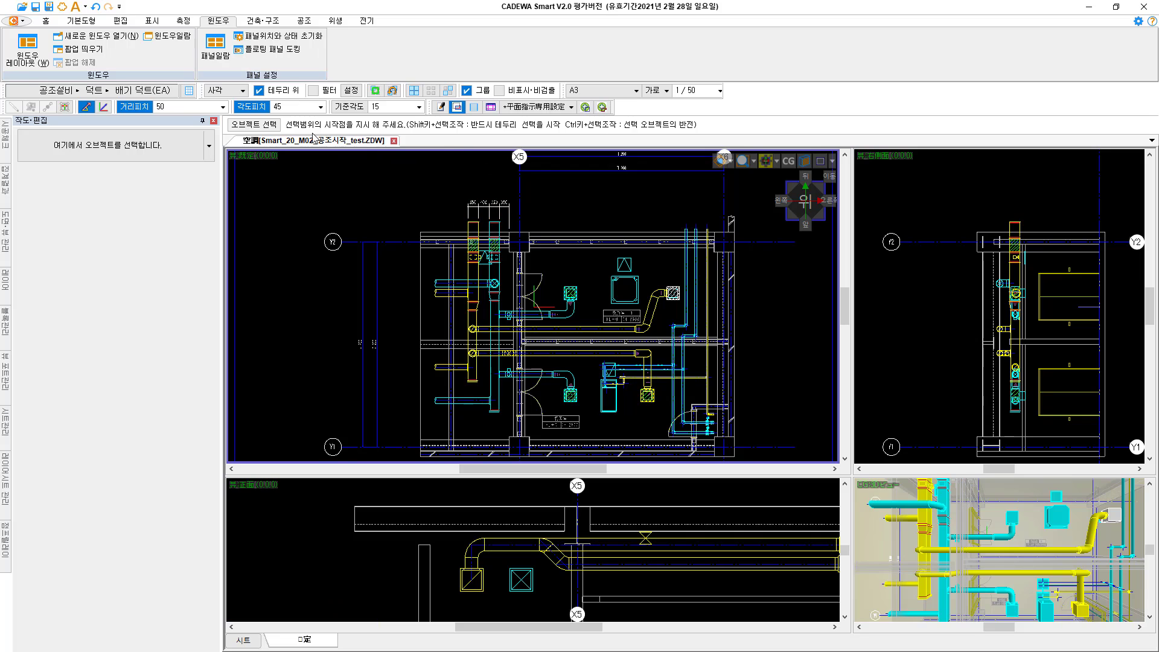
Offset the upper yellow round duct in the front view down to the lower duct's level with a 45° S-shaped route deformation, centre-based, base point 면1
click(303, 20)
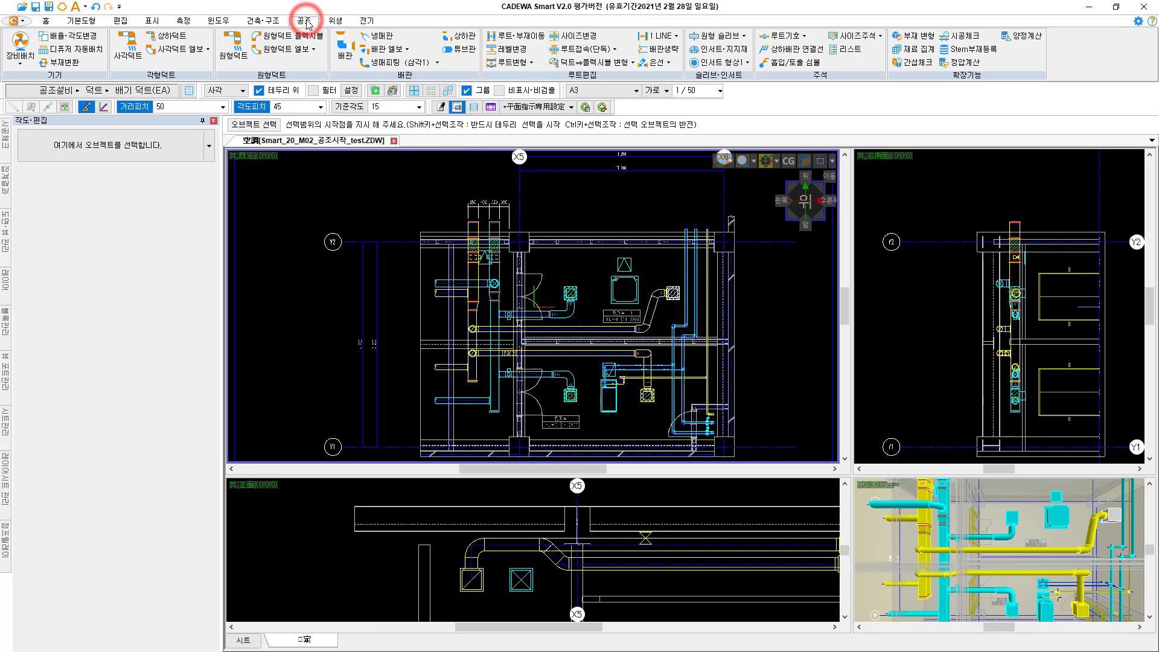
click(501, 63)
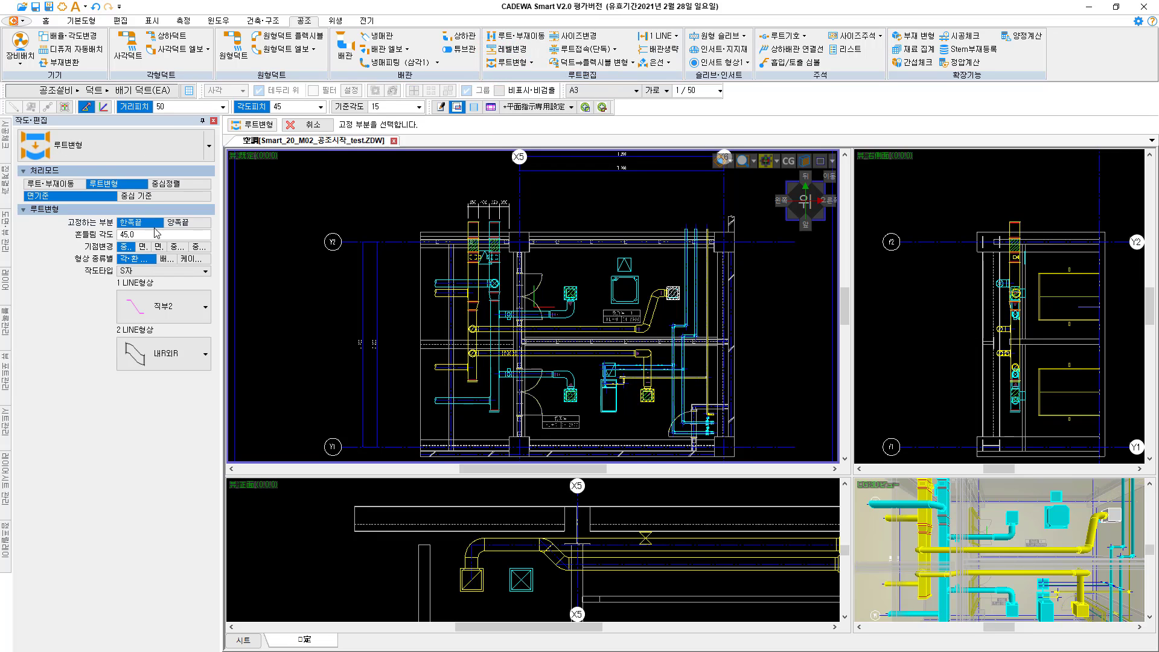
click(144, 196)
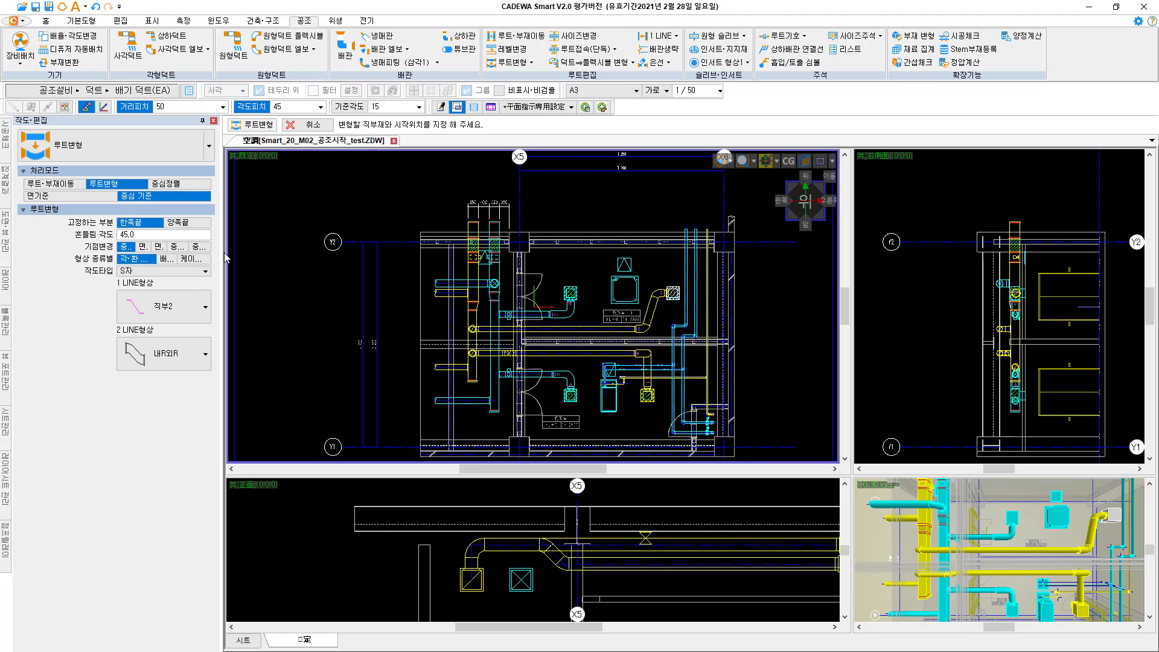
drag(221, 251, 241, 251)
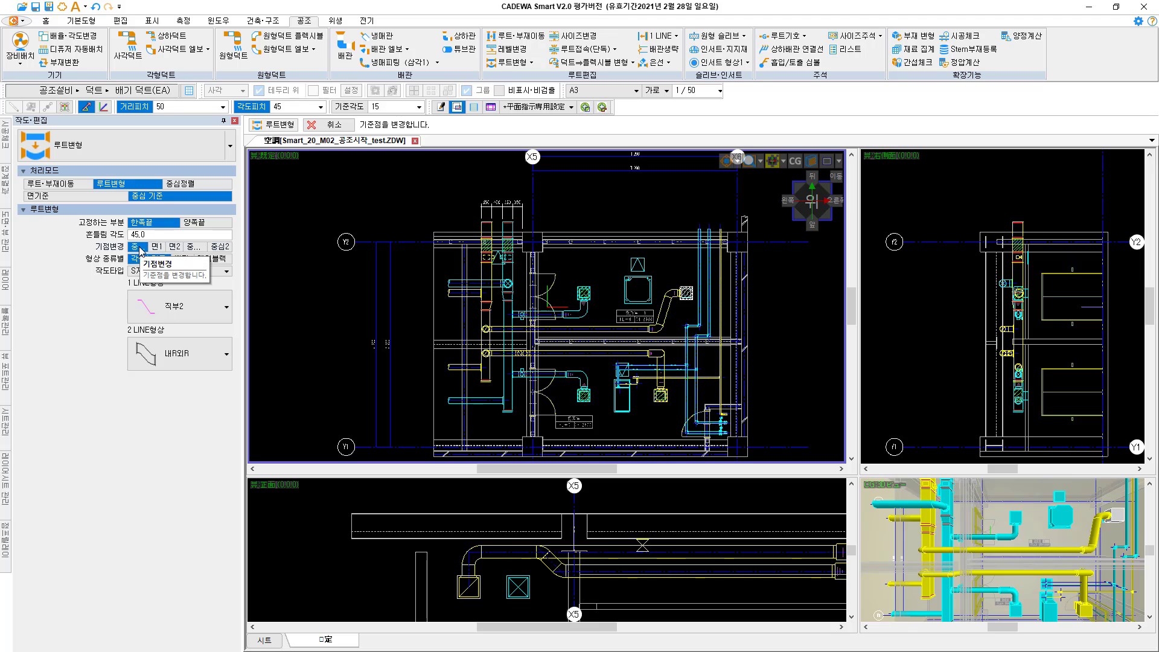
click(158, 247)
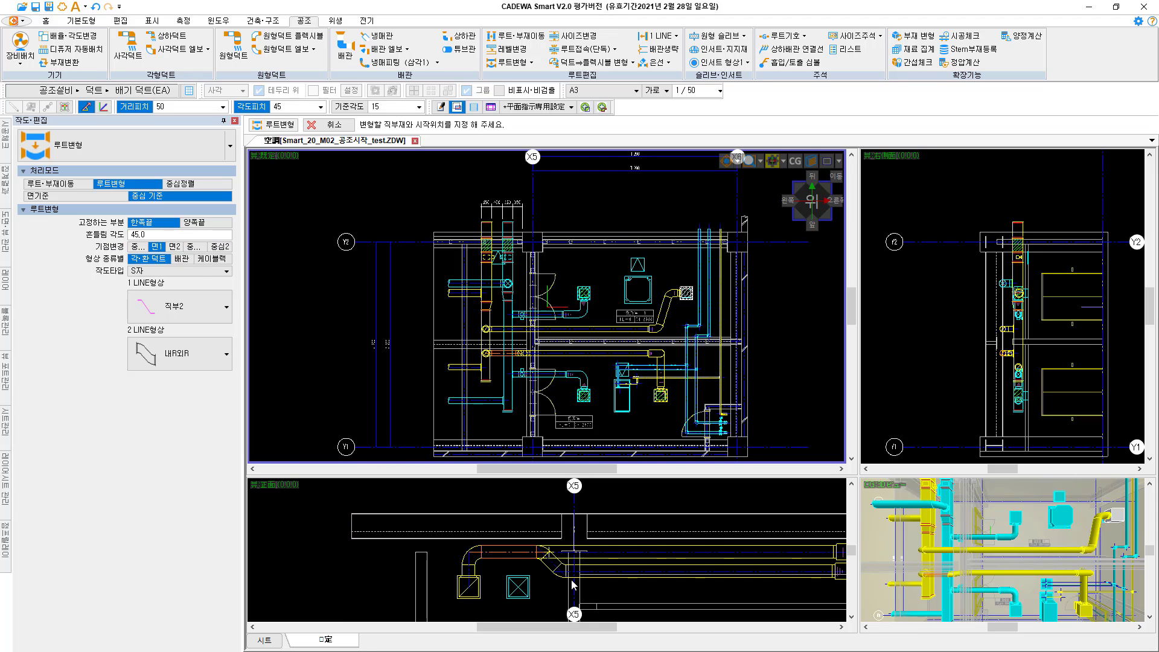
scroll(543, 558, up, 3)
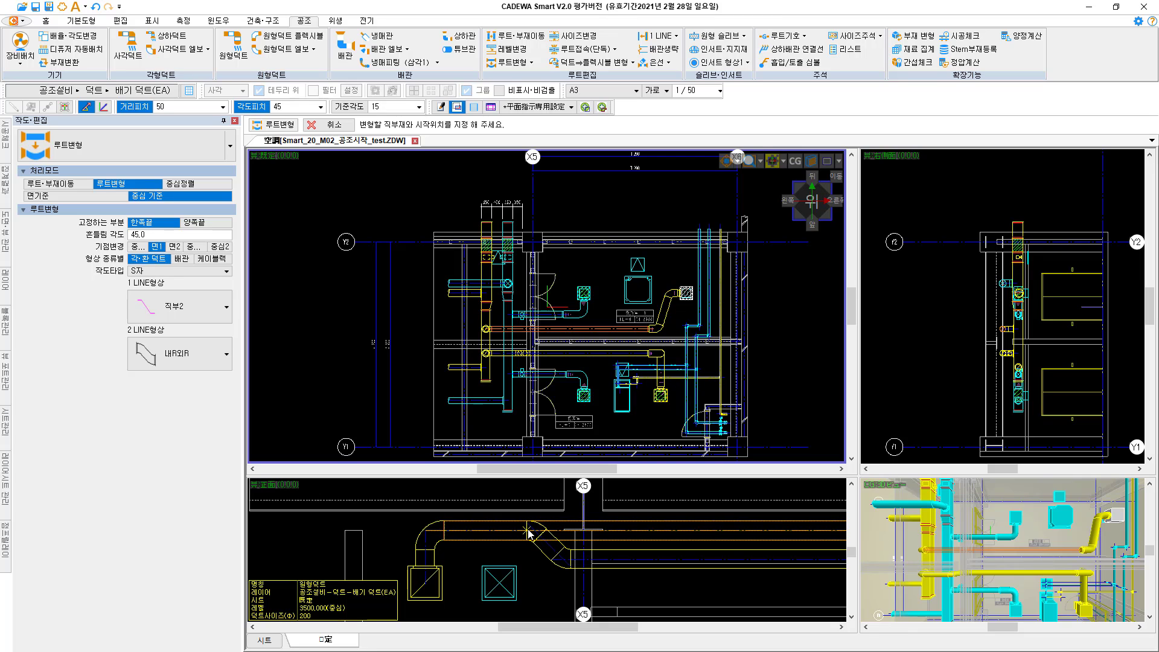
click(527, 533)
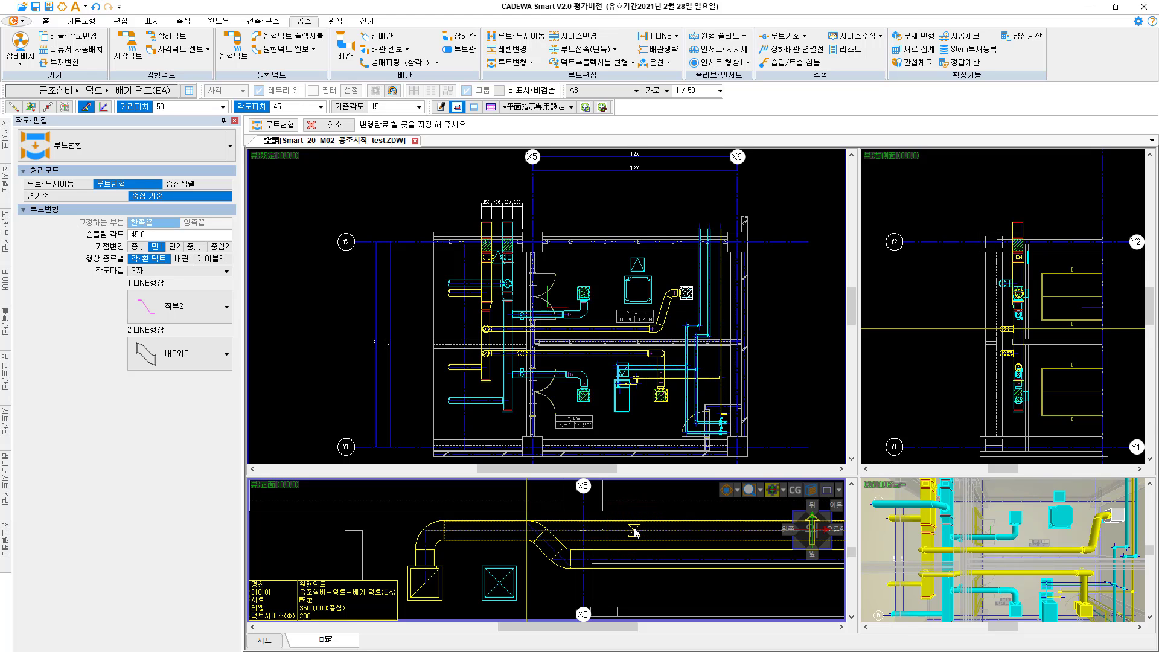
click(635, 538)
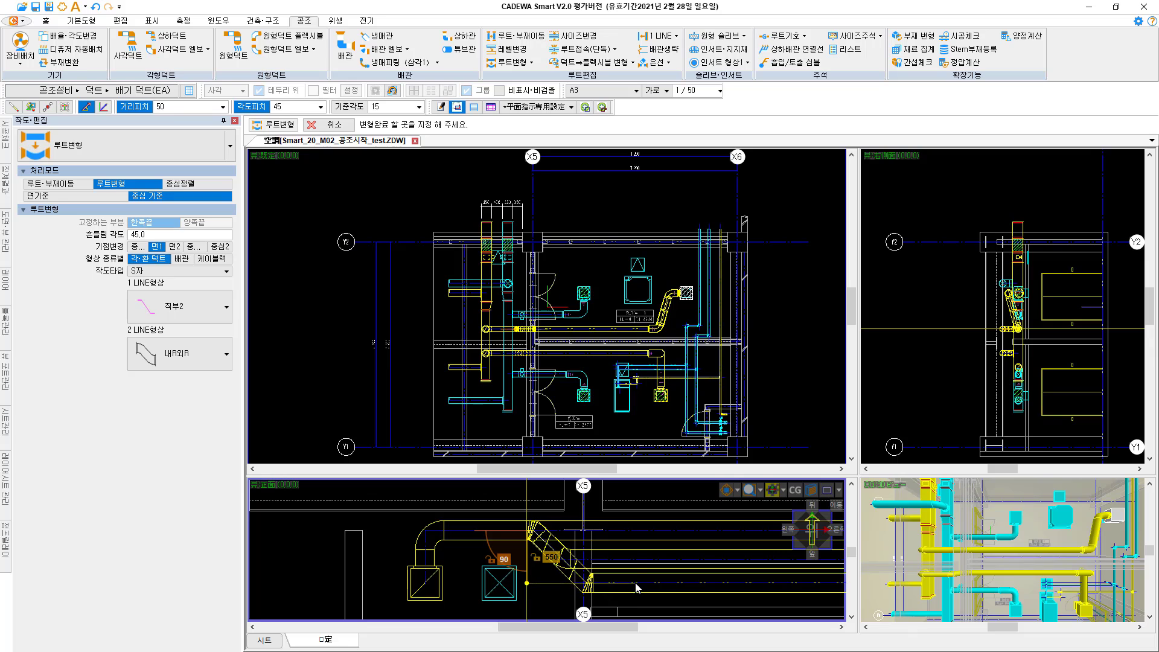
click(657, 560)
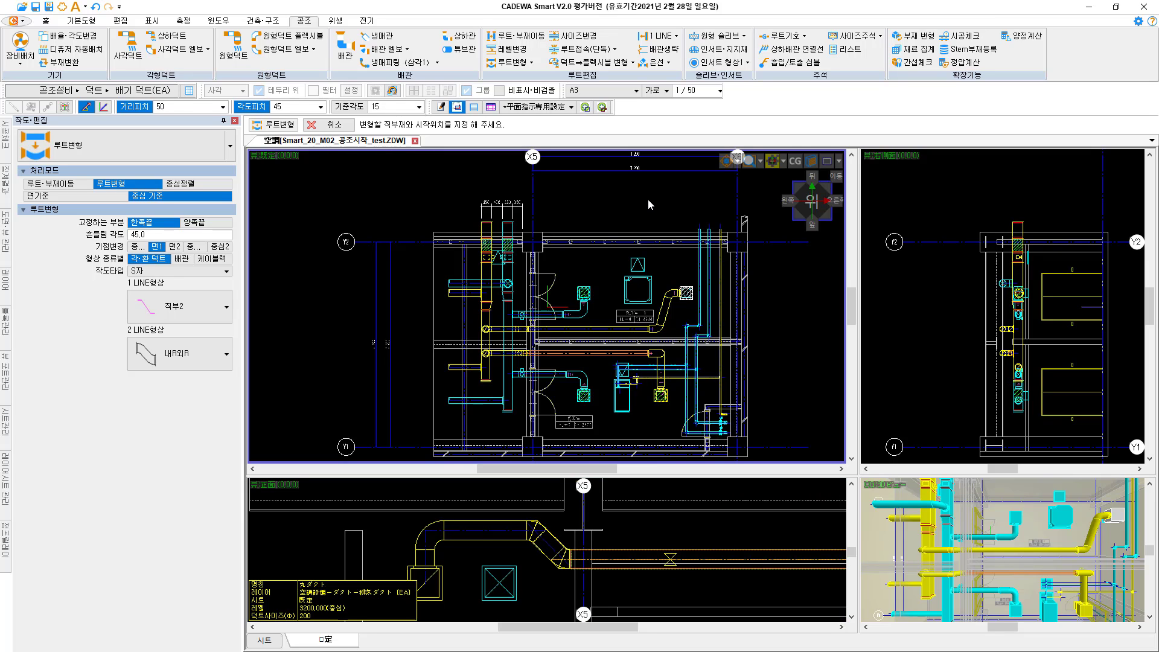
Enlarge the plan view to a single window and inspect the offset yellow duct in a shaded isometric view
click(827, 163)
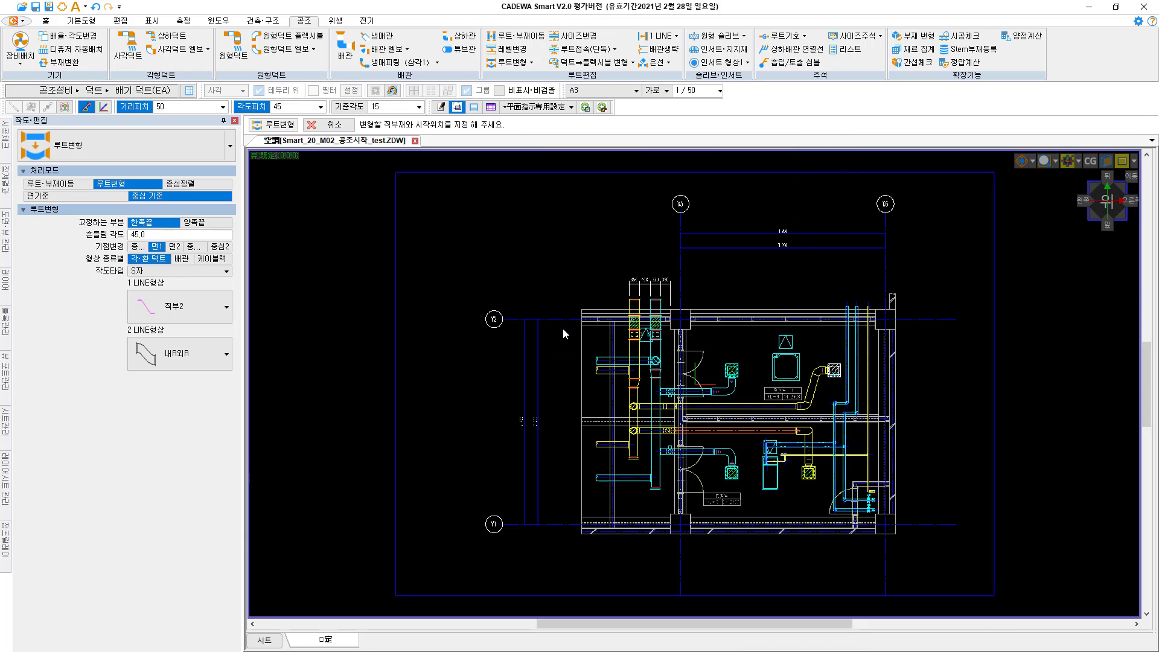
middle_drag(562, 300, 492, 277)
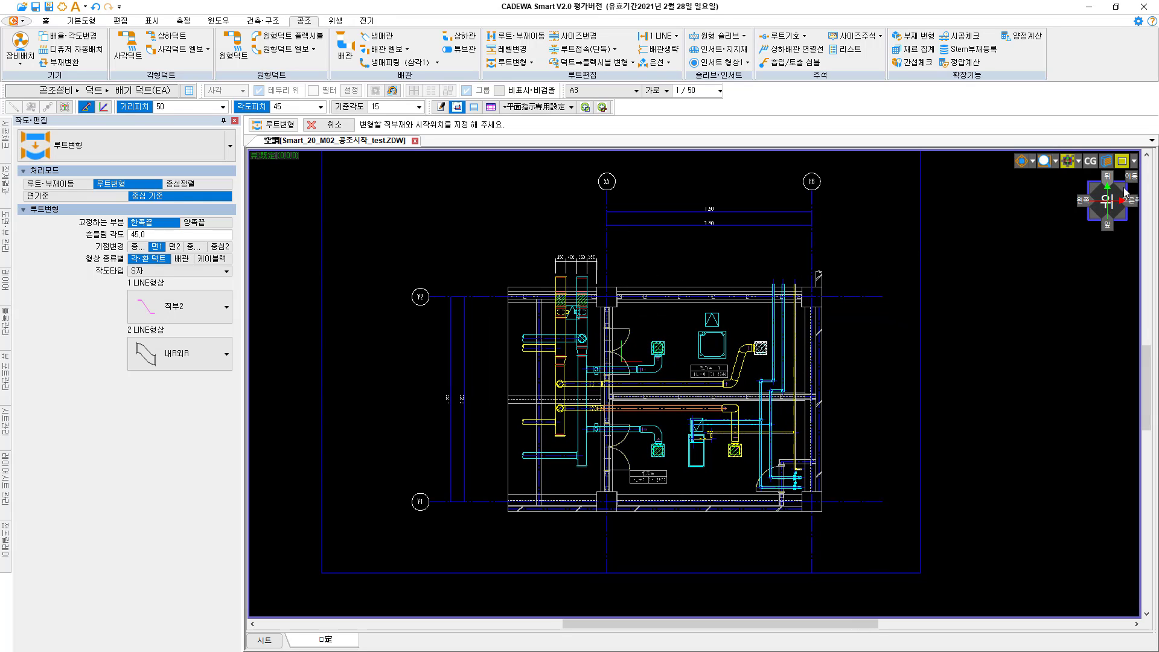
click(1093, 218)
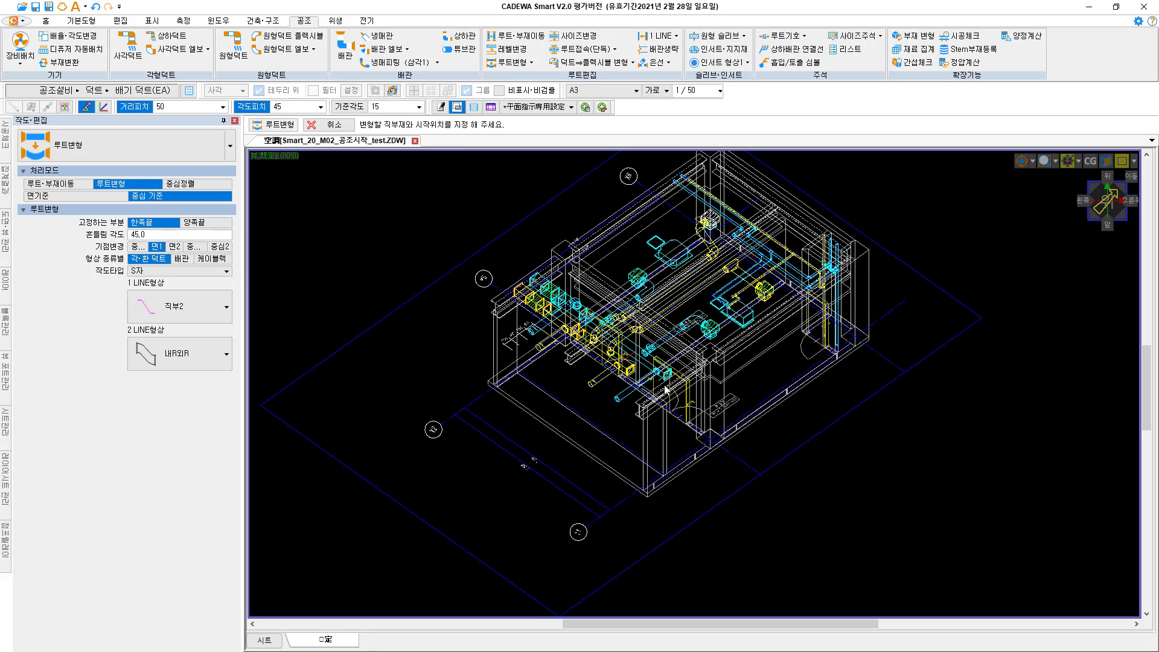
middle_drag(665, 386, 617, 428)
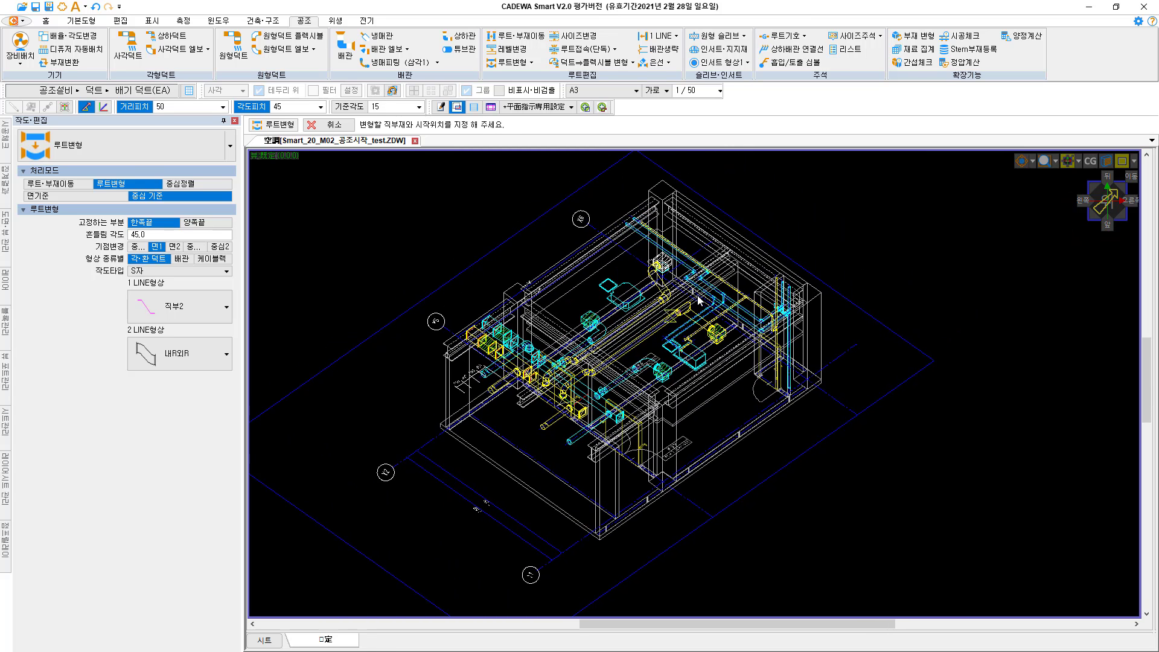
click(1091, 161)
scroll(609, 344, up, 4)
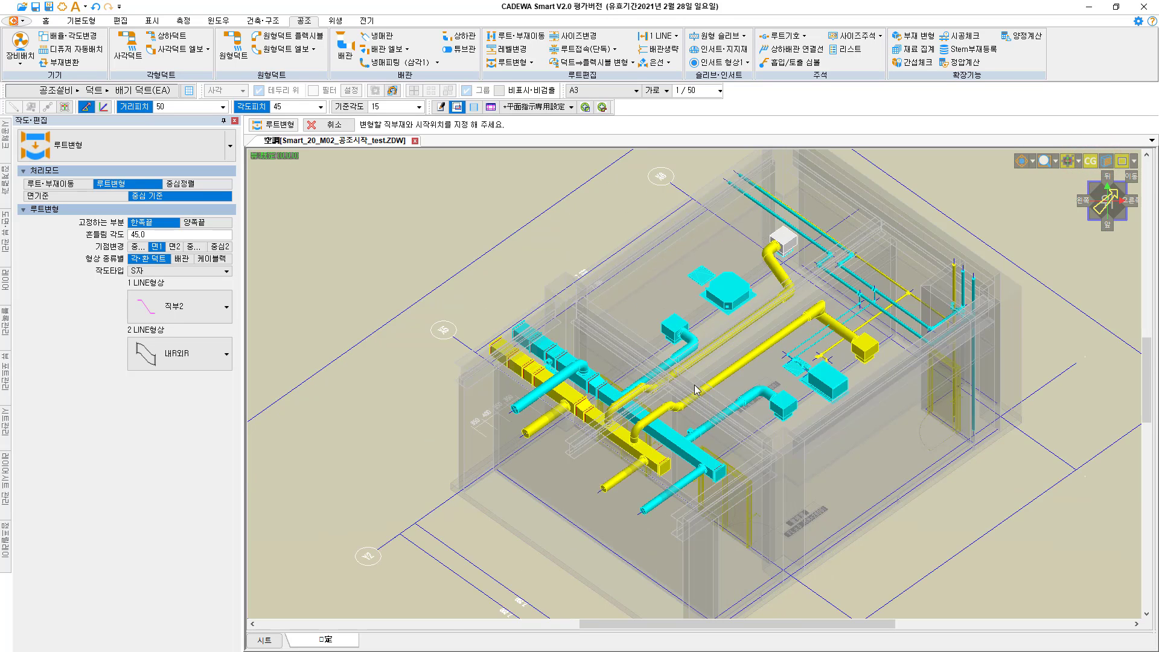